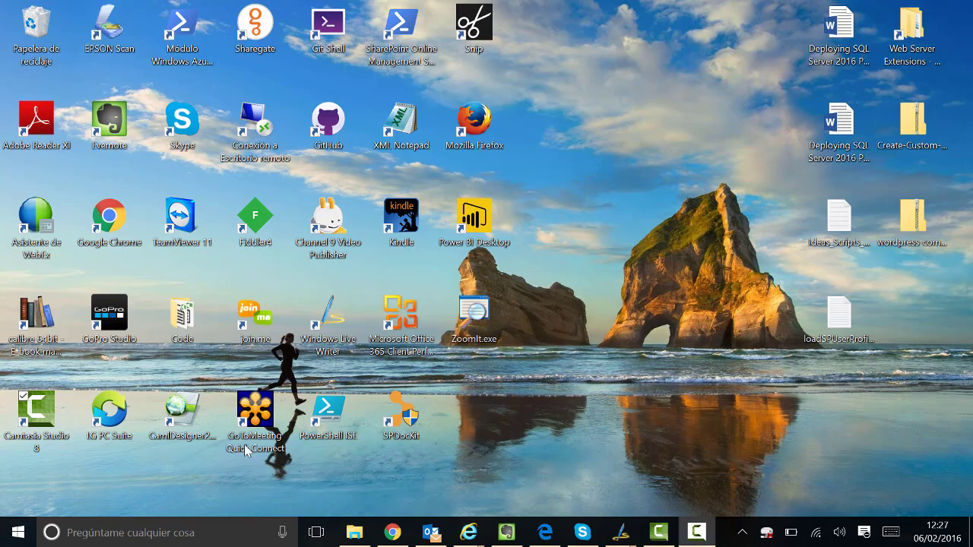
- Switch to Chrome and open the page for adding an app to the ECM site
left_click(392, 532)
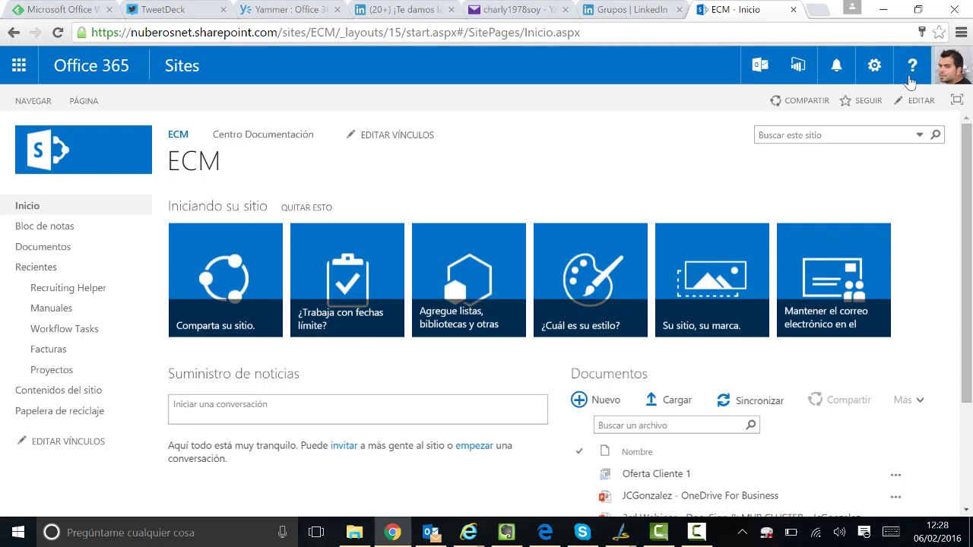
left_click(871, 70)
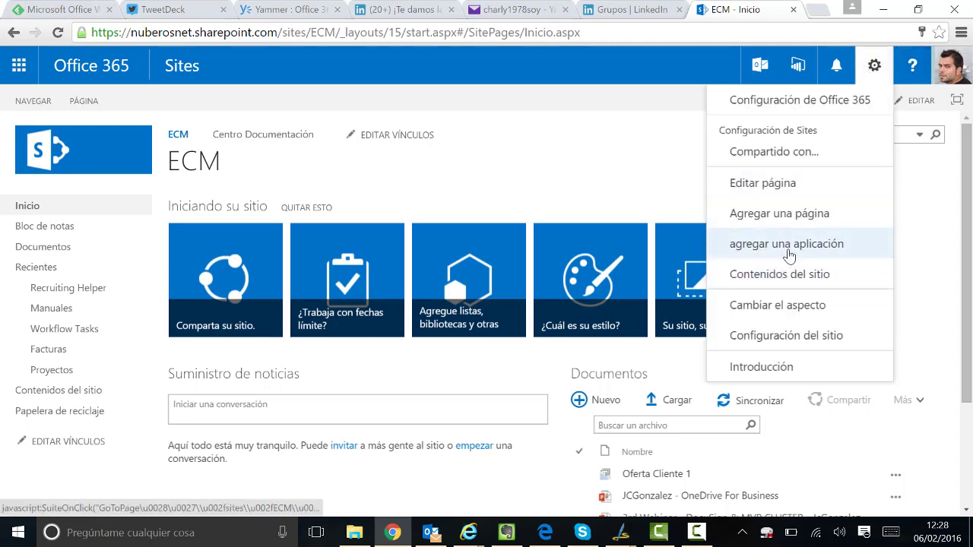
left_click(787, 244)
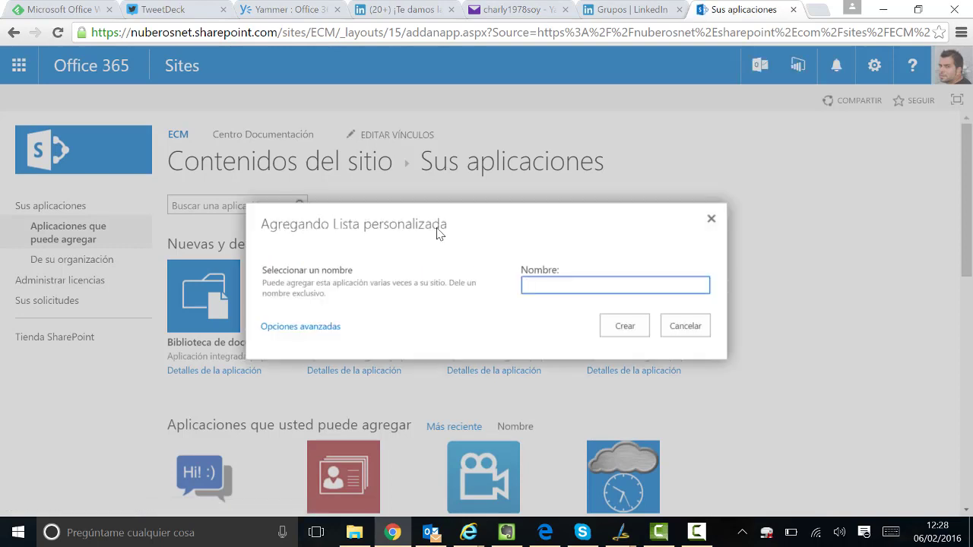
- Try to create a custom list named Proyectos in the ECM site
type("Proyectos")
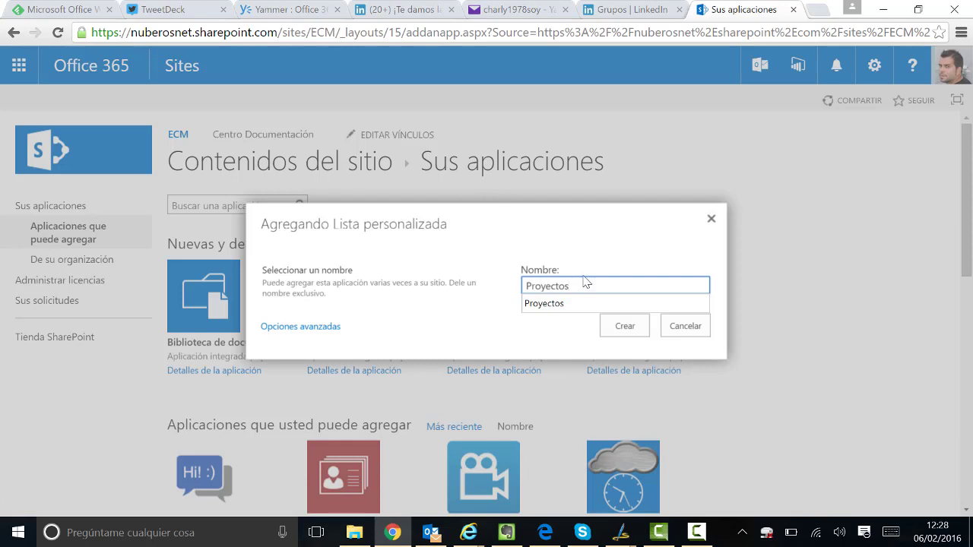
left_click(601, 302)
left_click(624, 326)
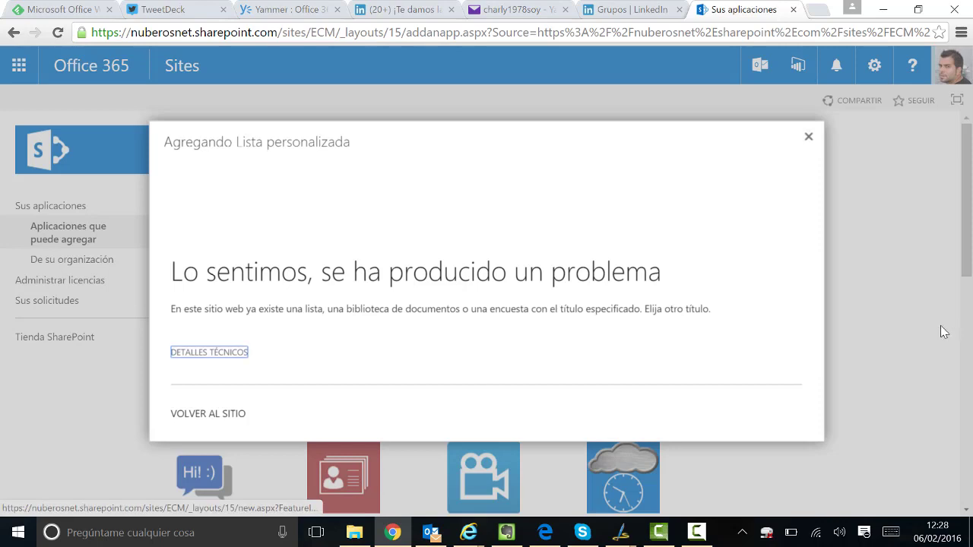
left_click(807, 138)
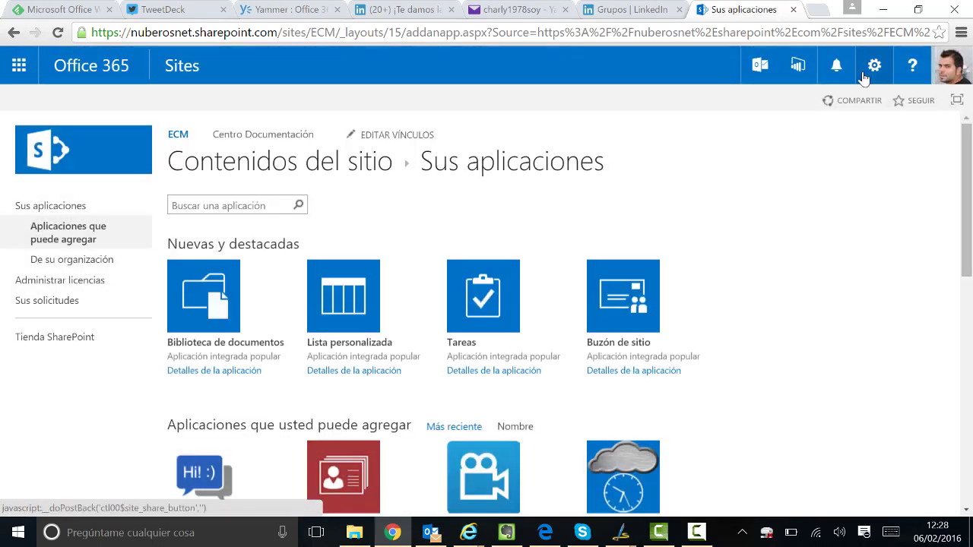
- Create a custom list named Proyectos Estratégicos in the ECM site
left_click(872, 68)
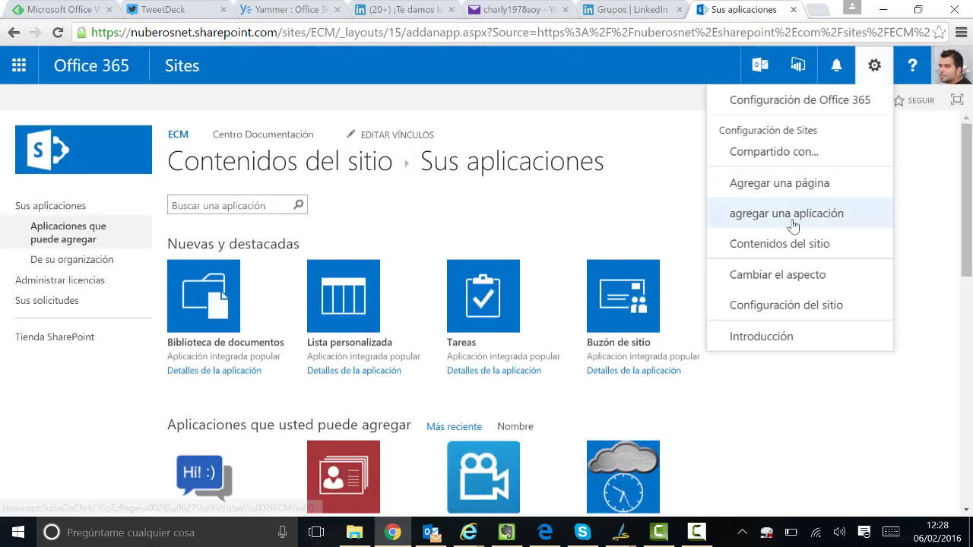
left_click(359, 287)
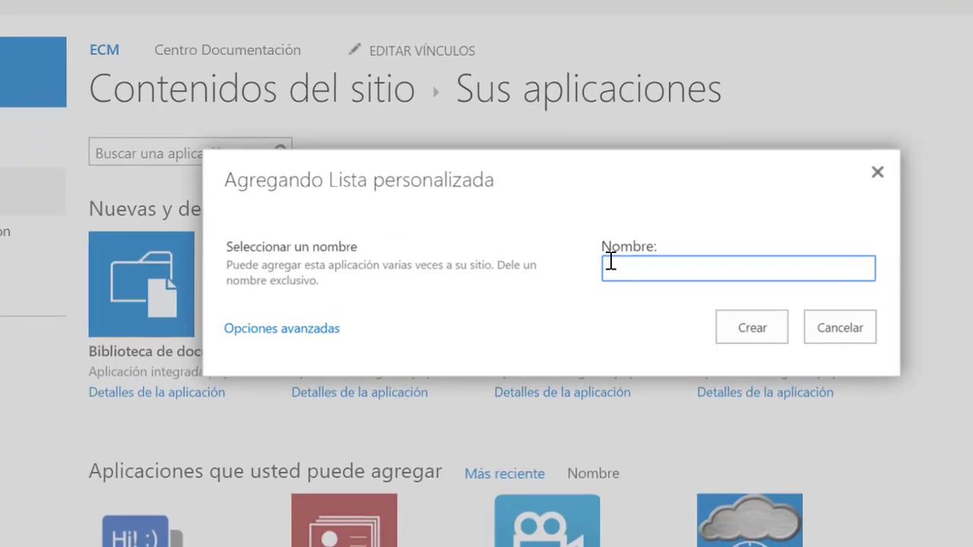
left_click(534, 286)
type("Proyecto")
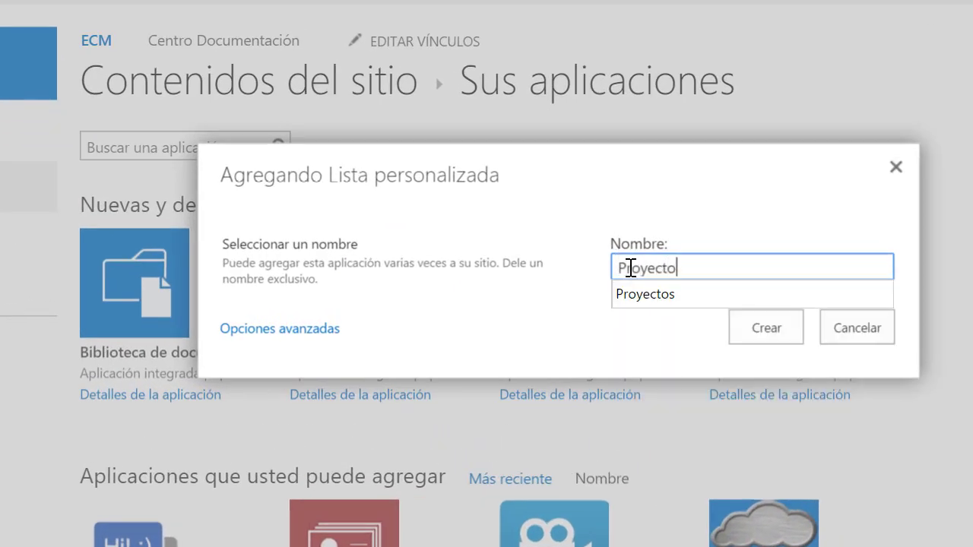
type("s Estrat")
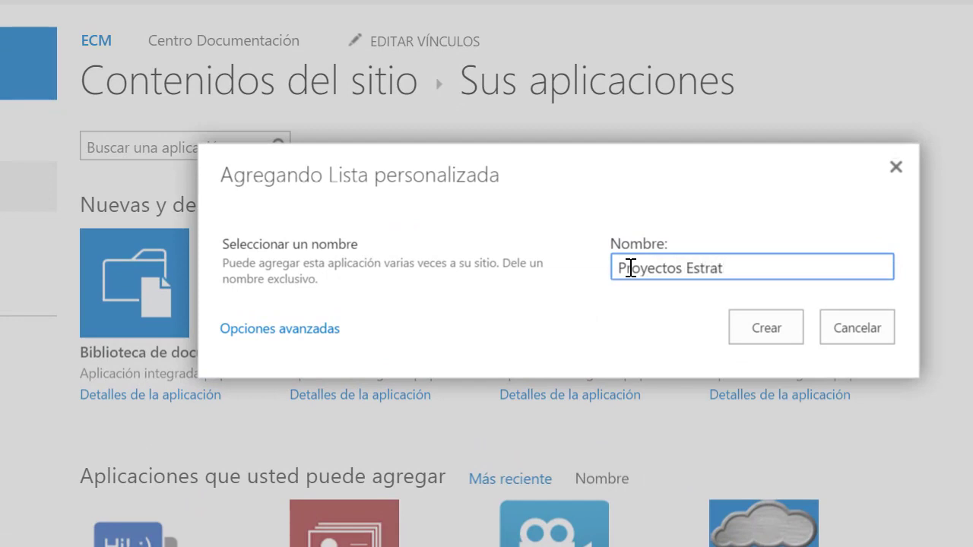
type("égicos")
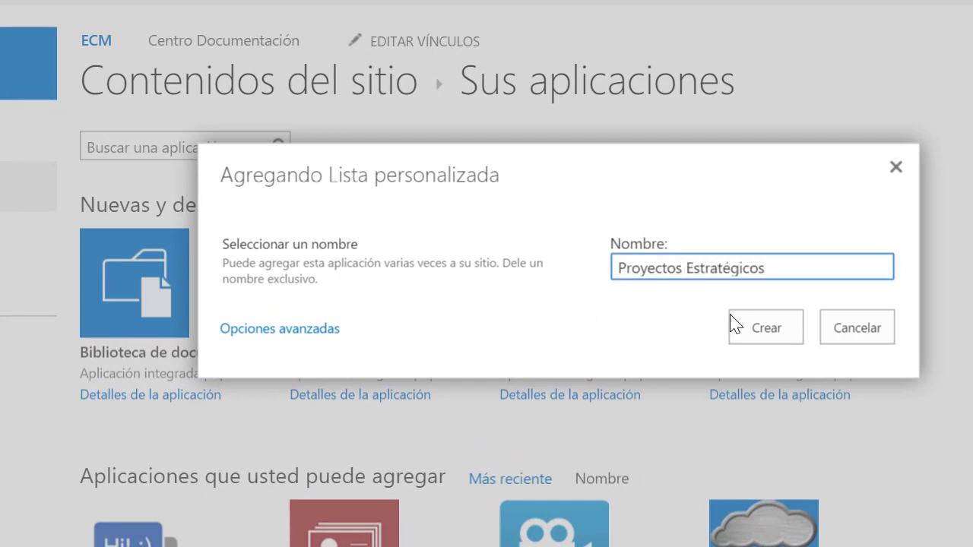
left_click(734, 325)
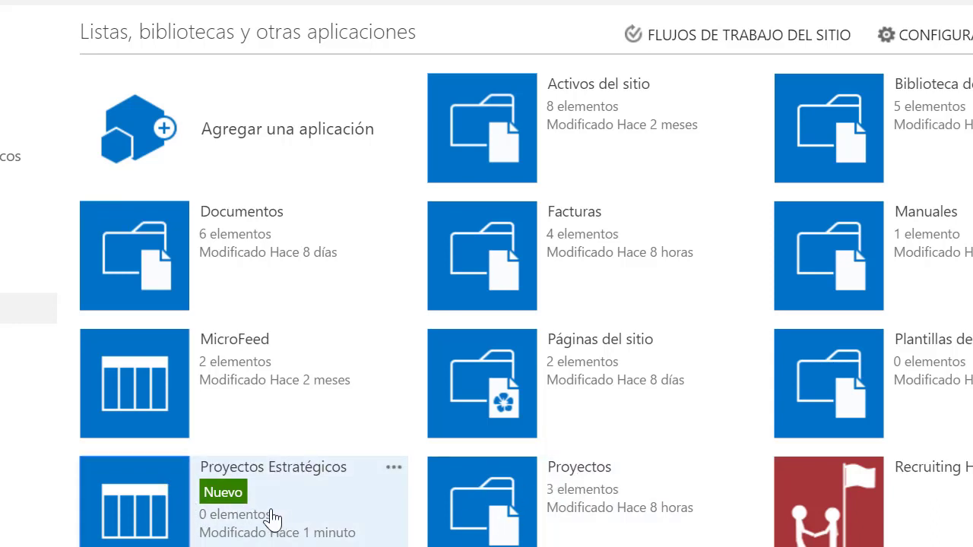
- Open the Proyectos Estratégicos list in quick edit and add the items Proyecto 1, Proyecto 2 and Proyecto 3
left_click(259, 465)
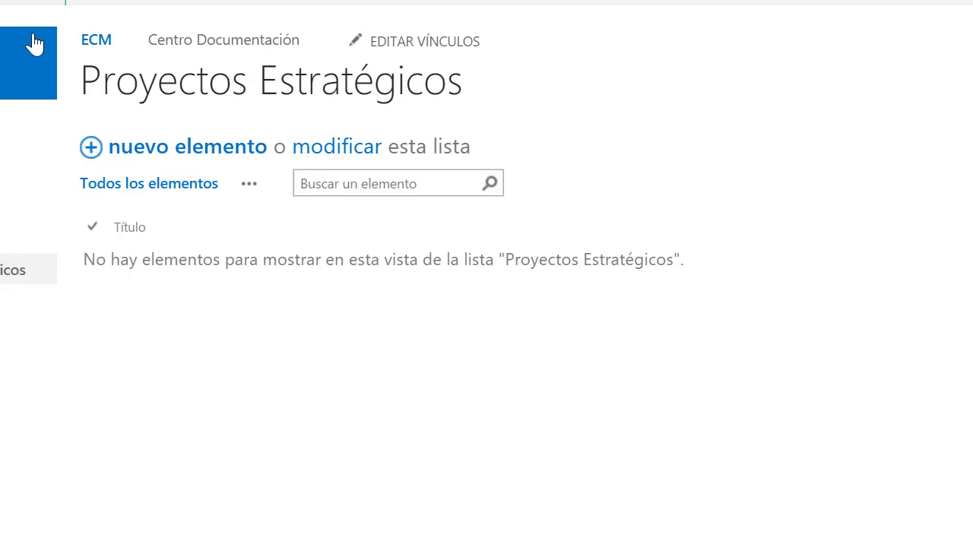
left_click(50, 2)
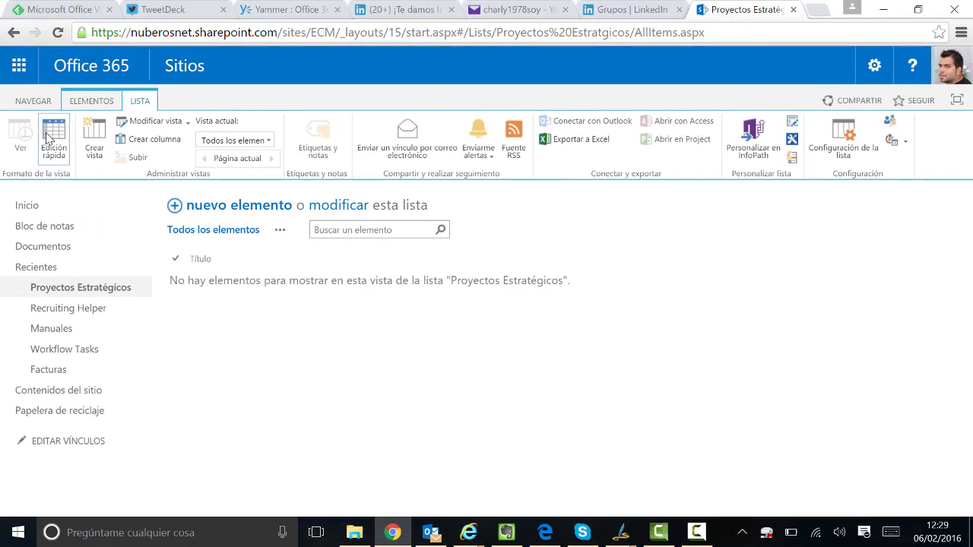
left_click(51, 139)
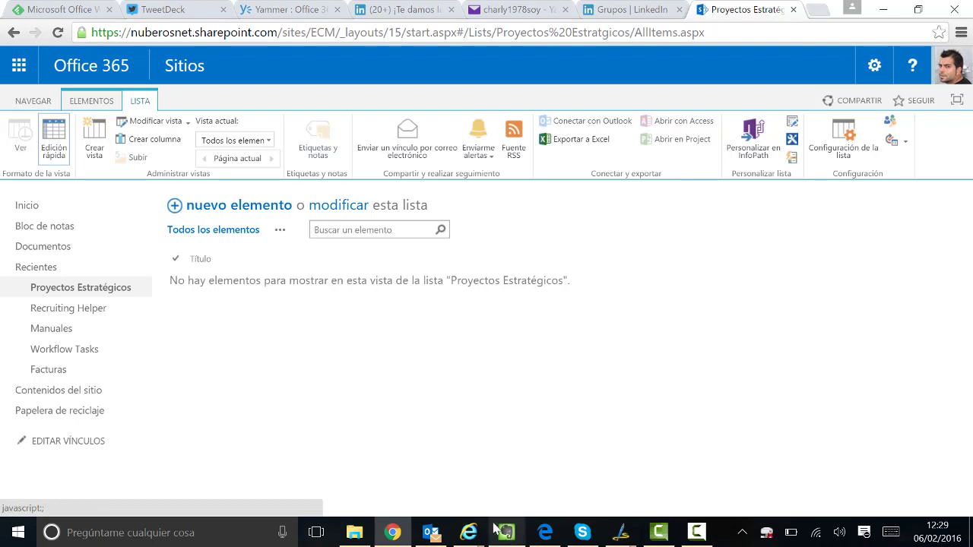
left_click(225, 283)
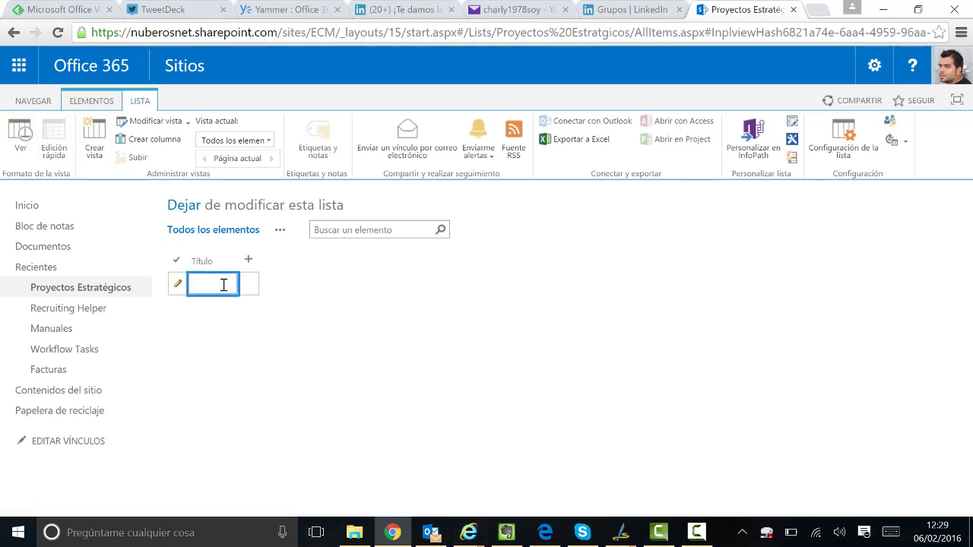
type("Proyecto 1")
key("Return")
type("Proyecto")
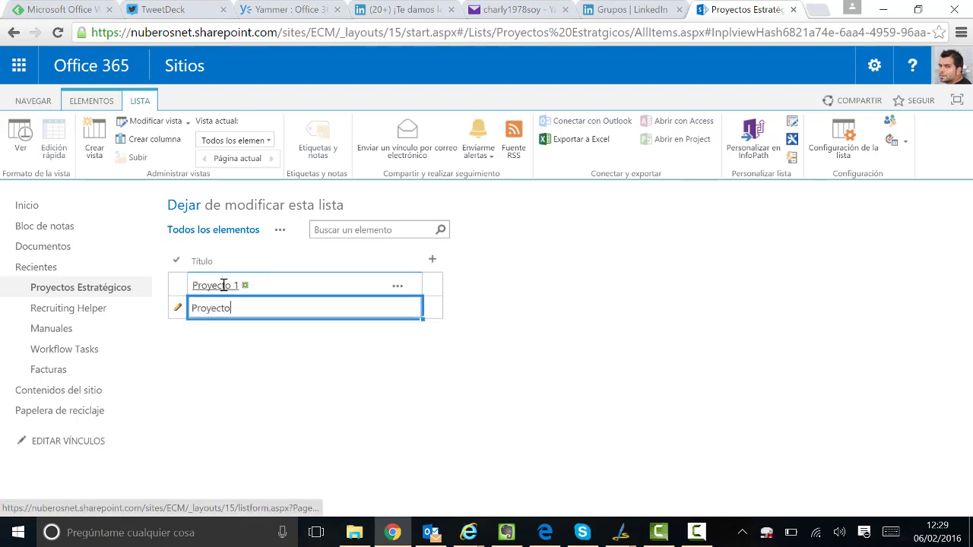
type(" 2")
key("Return")
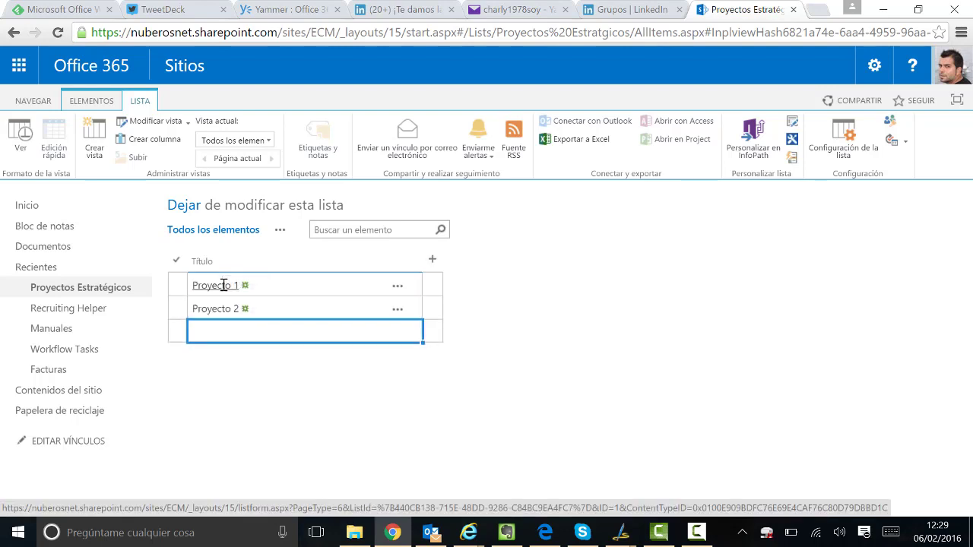
type("Proyecto 3")
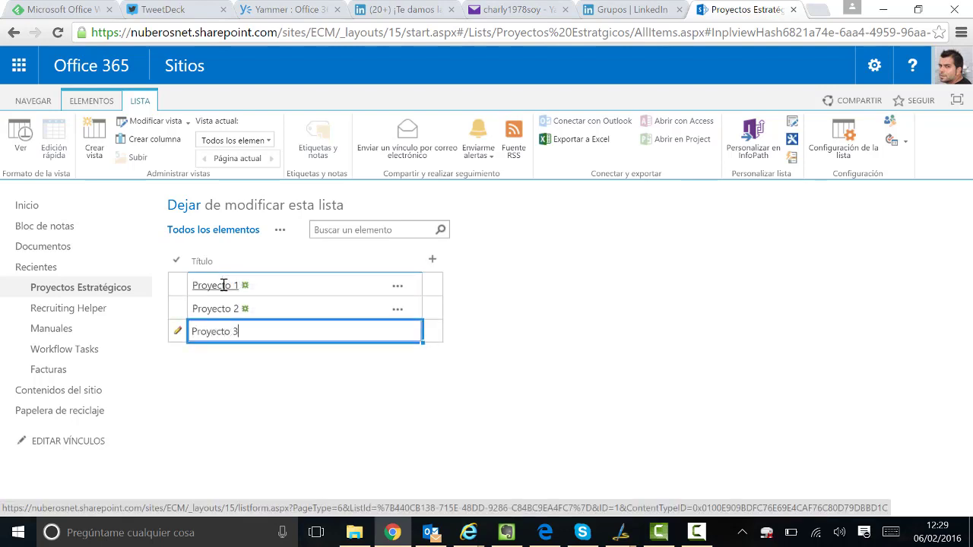
left_click(228, 360)
- Create a public datasheet view named Edición Rápida for the Proyectos Estratégicos list
left_click(270, 284)
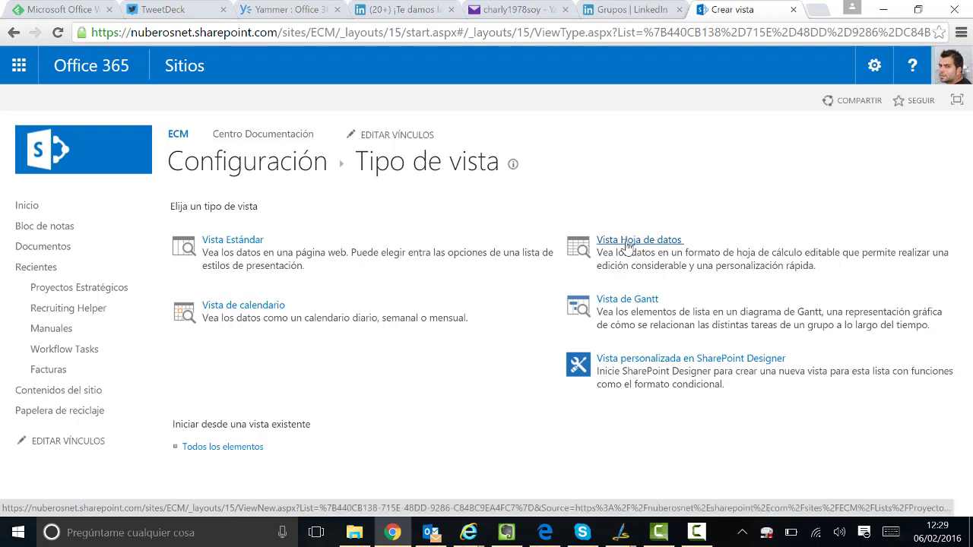
left_click(627, 242)
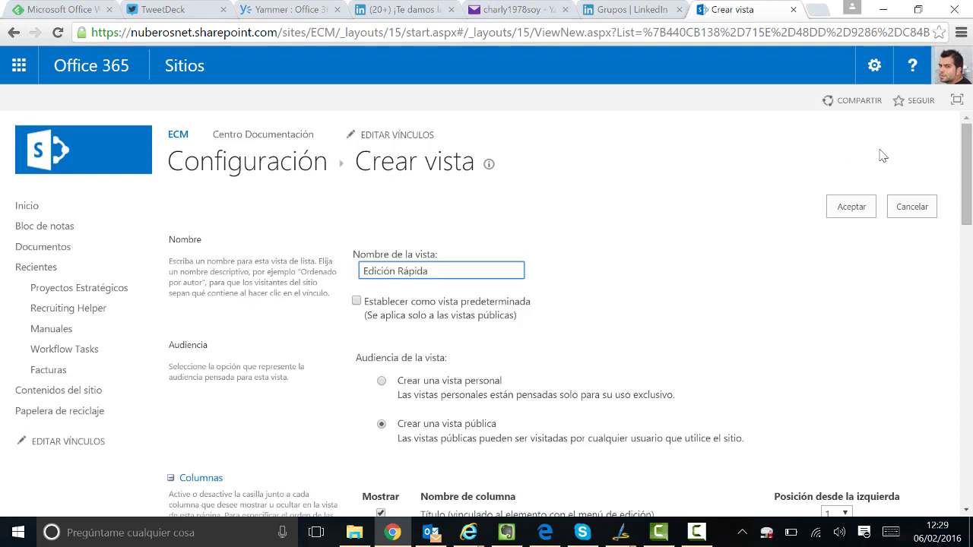
left_click(845, 206)
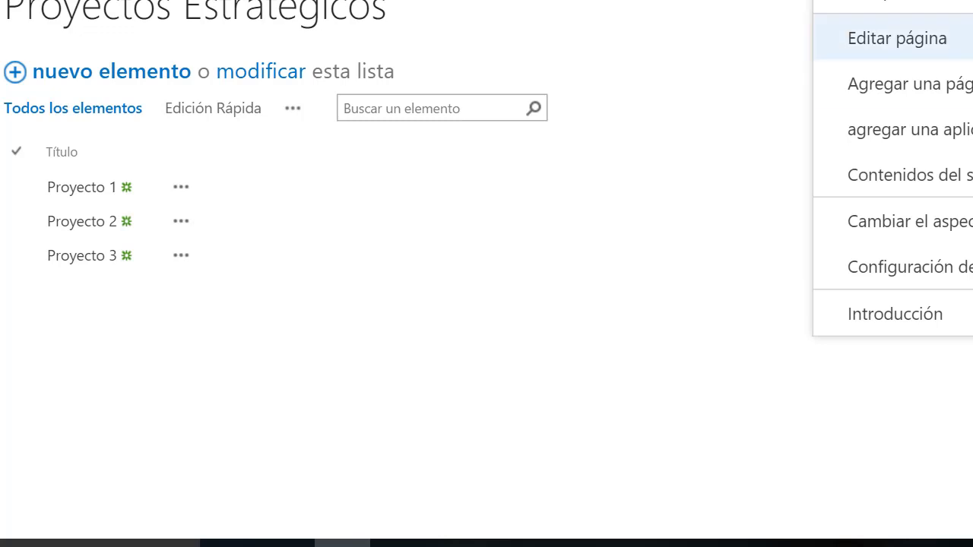
- Add a document library named Doc. Proyectos to the ECM site
left_click(908, 145)
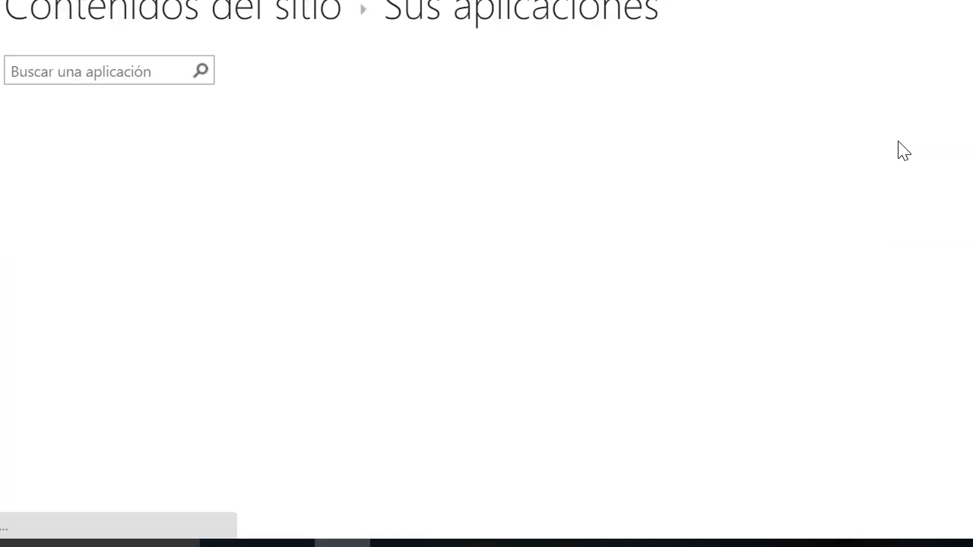
left_click(481, 471)
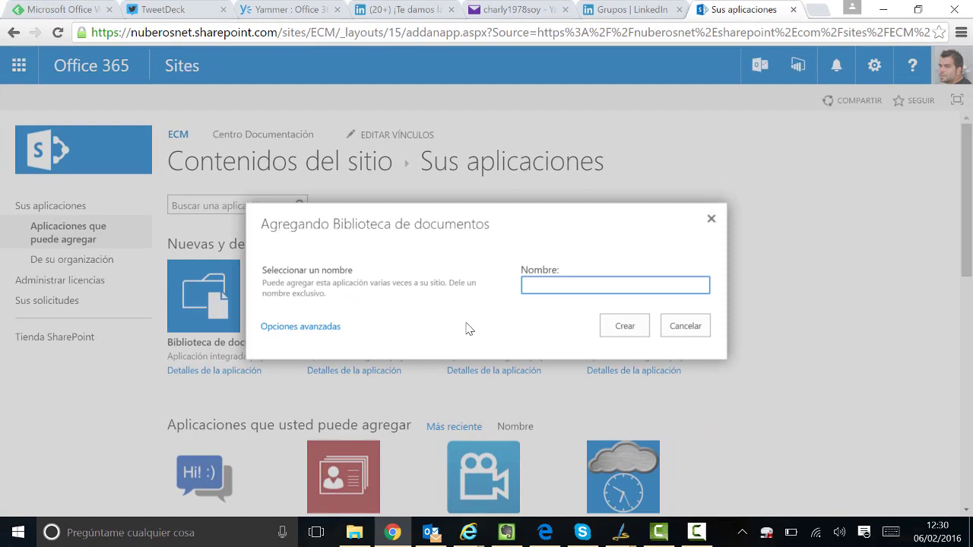
type("Doc. Proyectos")
left_click(620, 325)
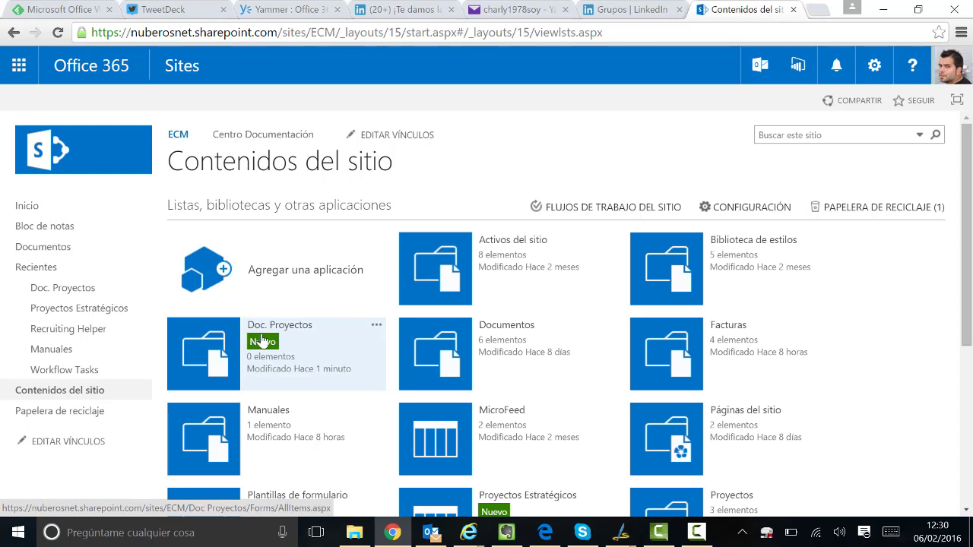
- Open the Doc. Proyectos library and begin a new column named Proyecto with the information type Búsqueda
left_click(343, 391)
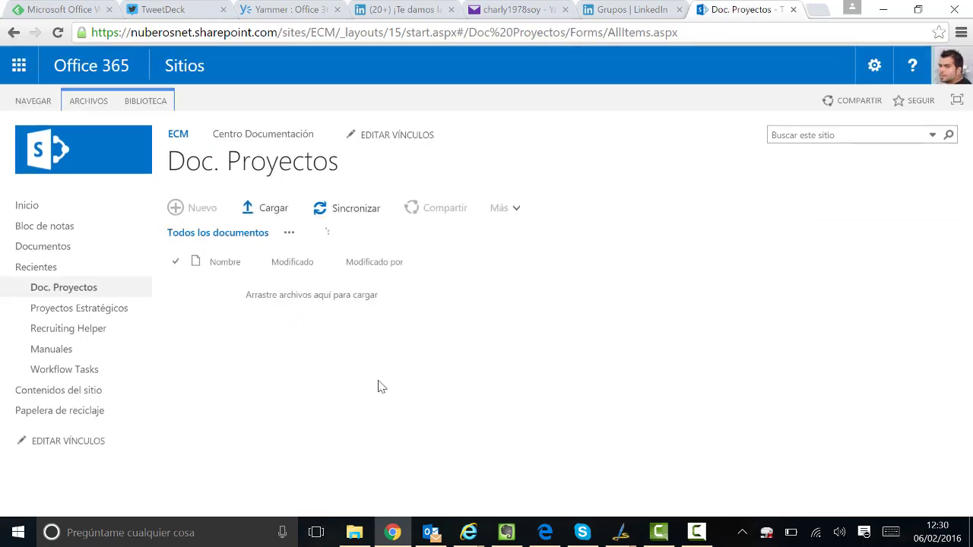
left_click(167, 101)
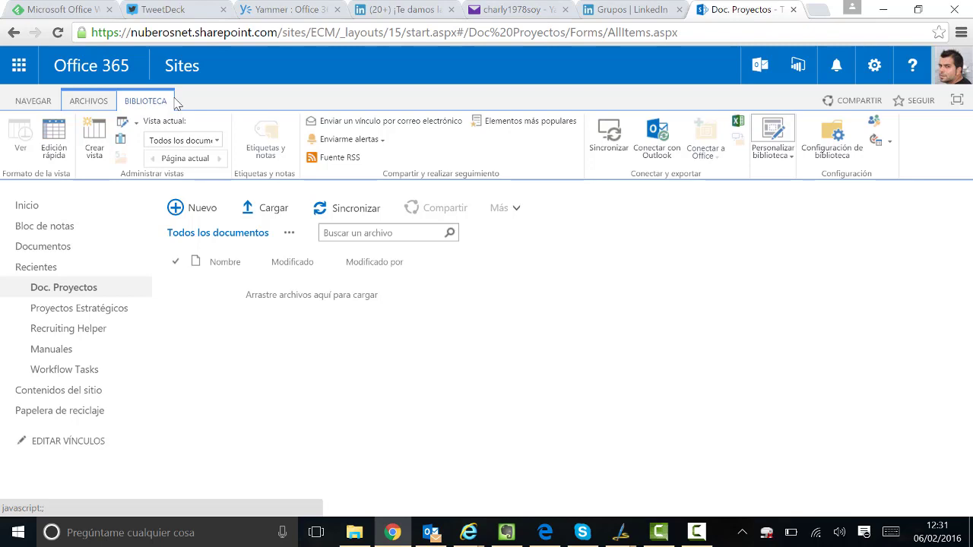
left_click(120, 140)
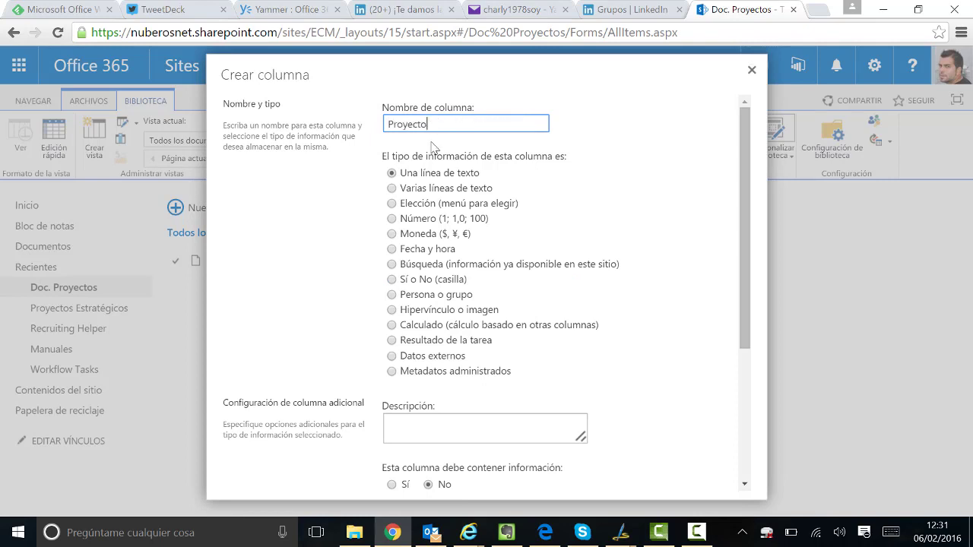
left_click(394, 265)
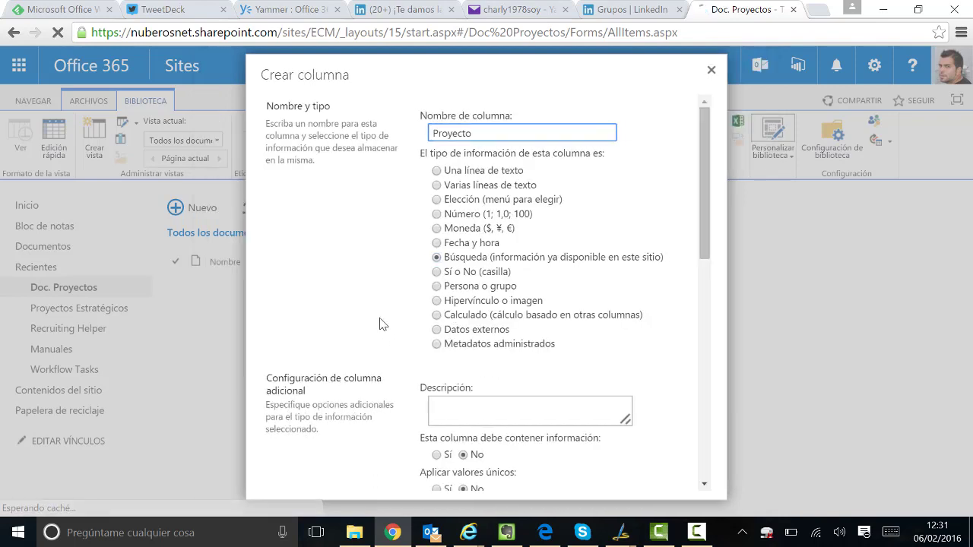
- Set the Proyecto lookup column to get its information from the Título column of the Proyectos Estratégicos list
scroll(381, 324, "down", 2)
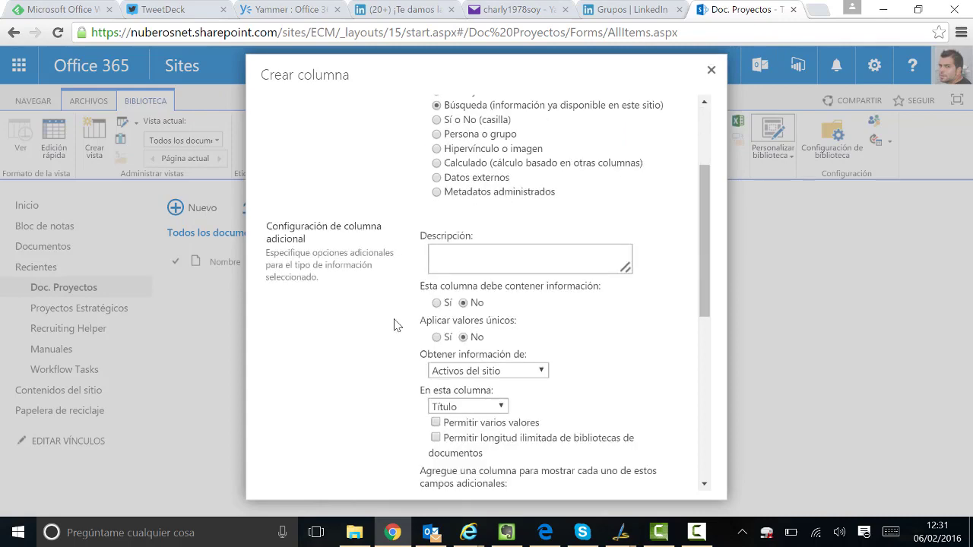
scroll(394, 327, "down", 1)
left_click(448, 295)
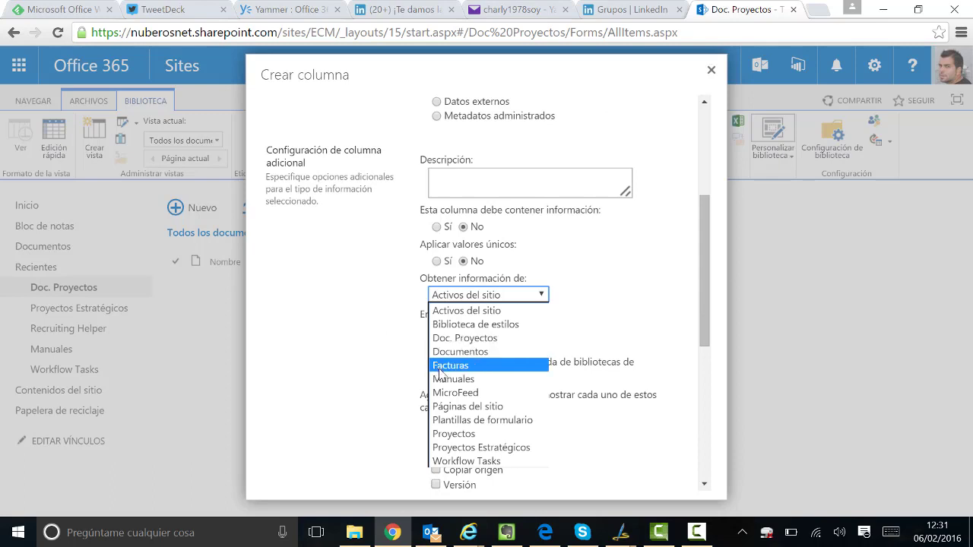
left_click(456, 448)
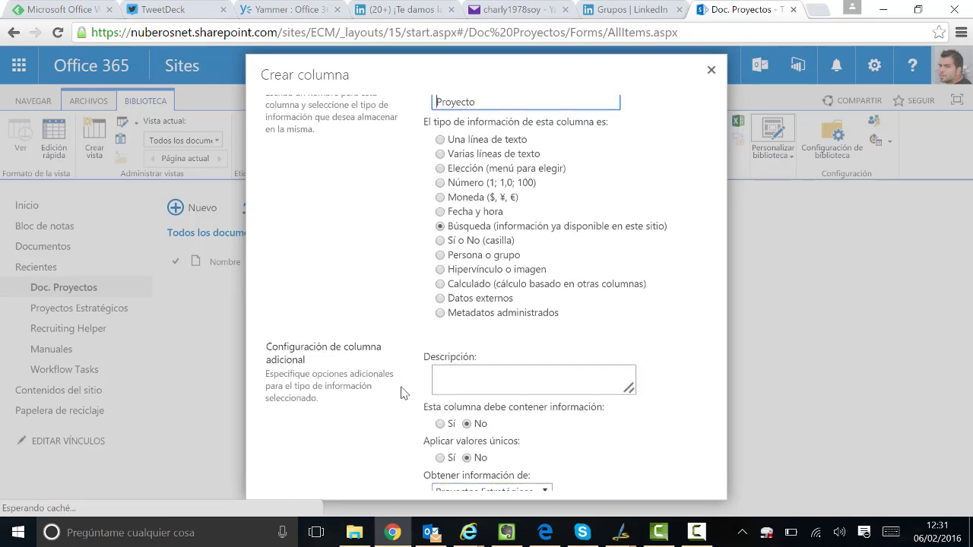
left_click(470, 334)
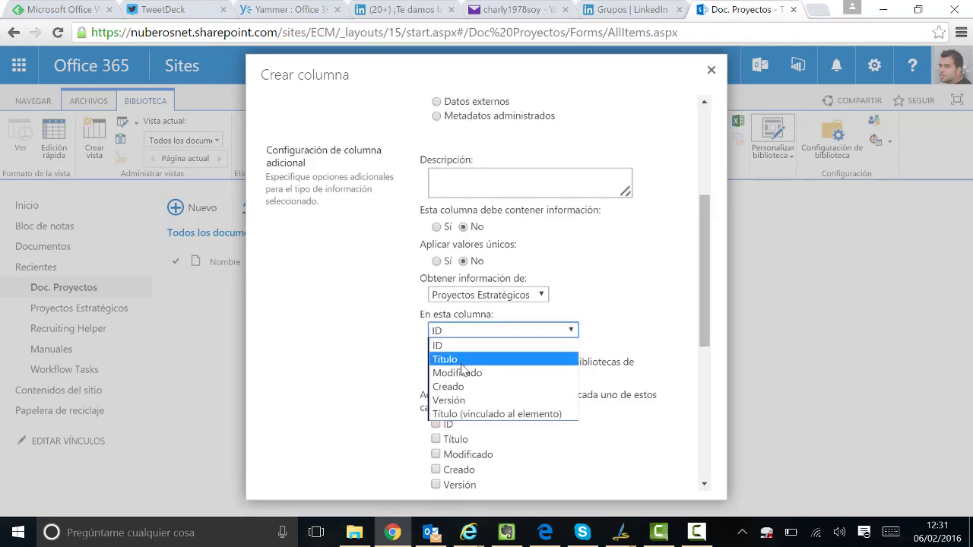
left_click(458, 359)
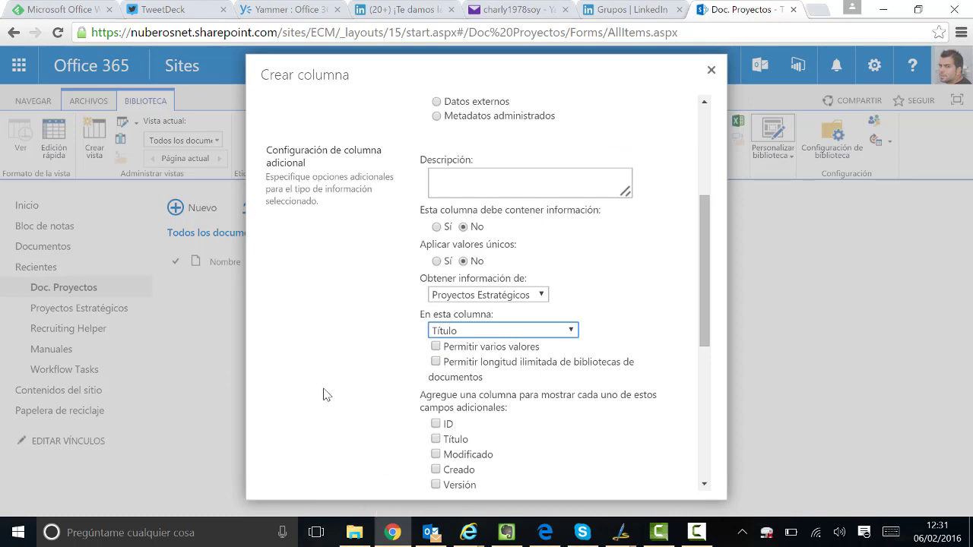
scroll(323, 393, "down", 3)
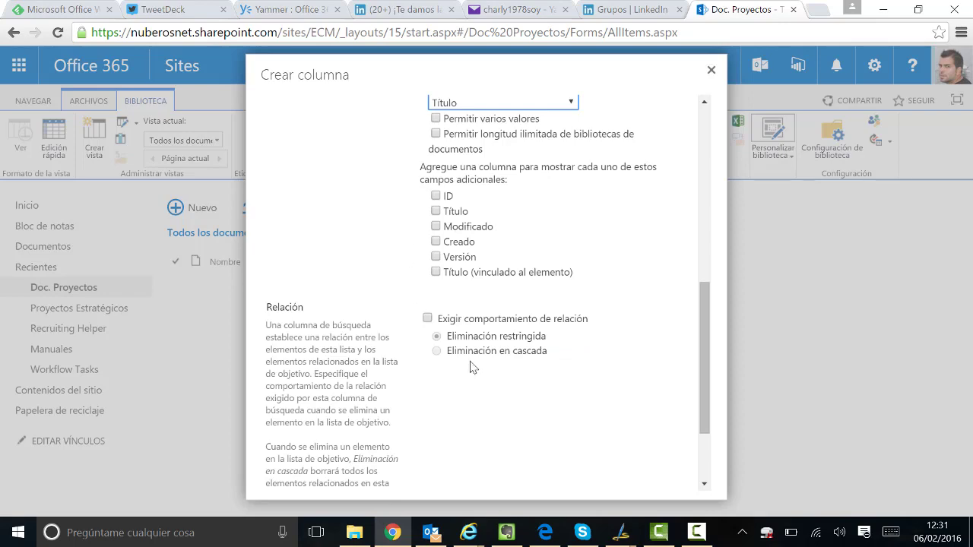
- Confirm the creation of the Proyecto lookup column in the Doc. Proyectos library
scroll(470, 367, "down", 2)
left_click(610, 475)
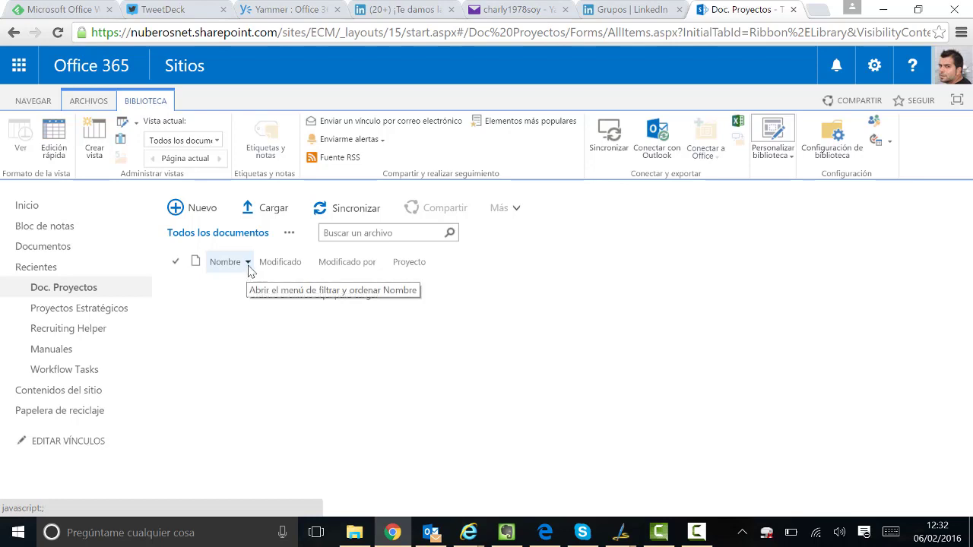
- Edit the library's Todos los documentos view and move the Proyecto column ahead of Modificado
left_click(123, 127)
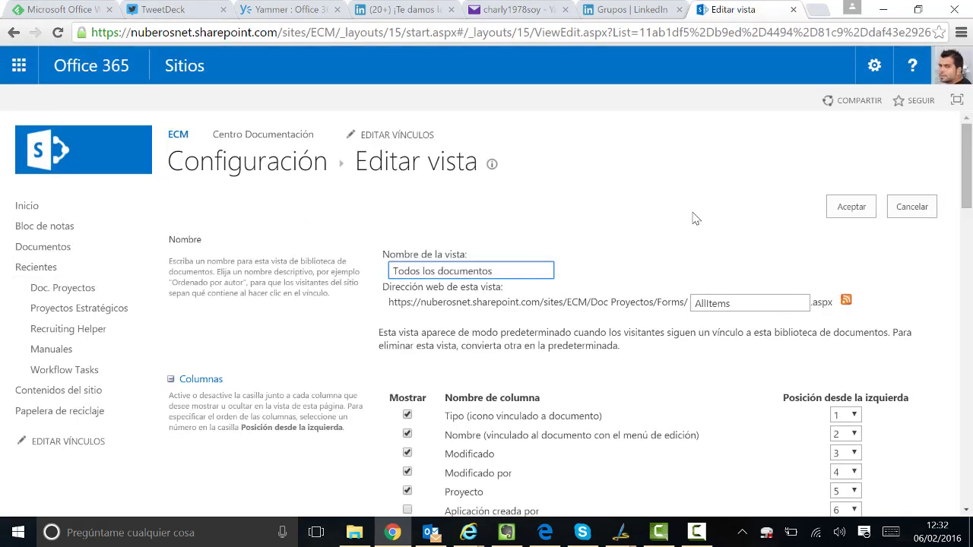
scroll(749, 433, "down", 3)
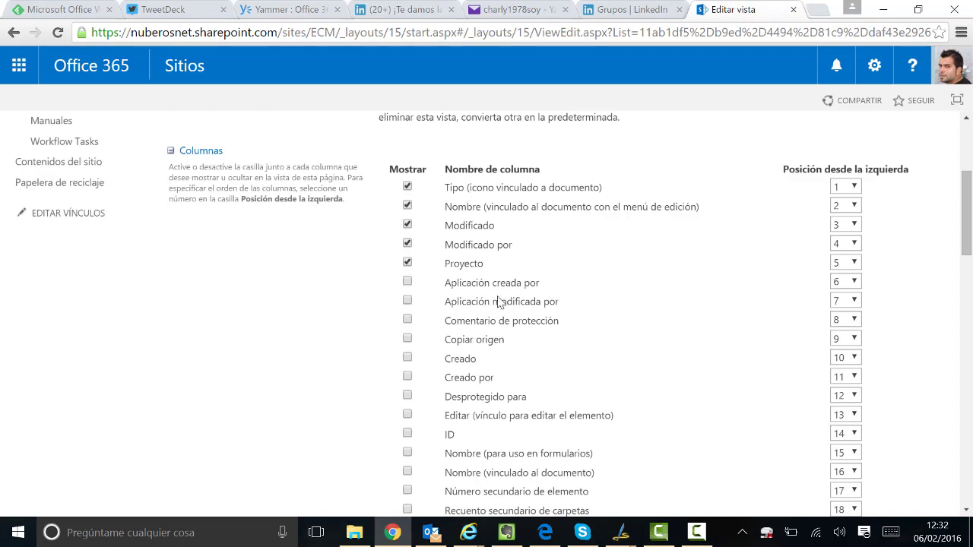
left_click(841, 263)
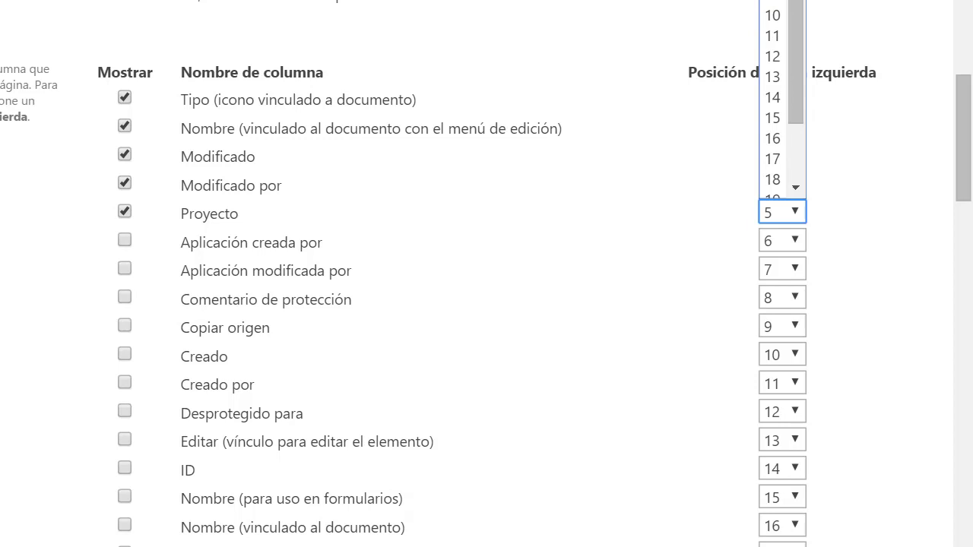
left_click(772, 1)
- Show the Título column at position 3 in the Todos los documentos view and save the view
scroll(281, 361, "down", 3)
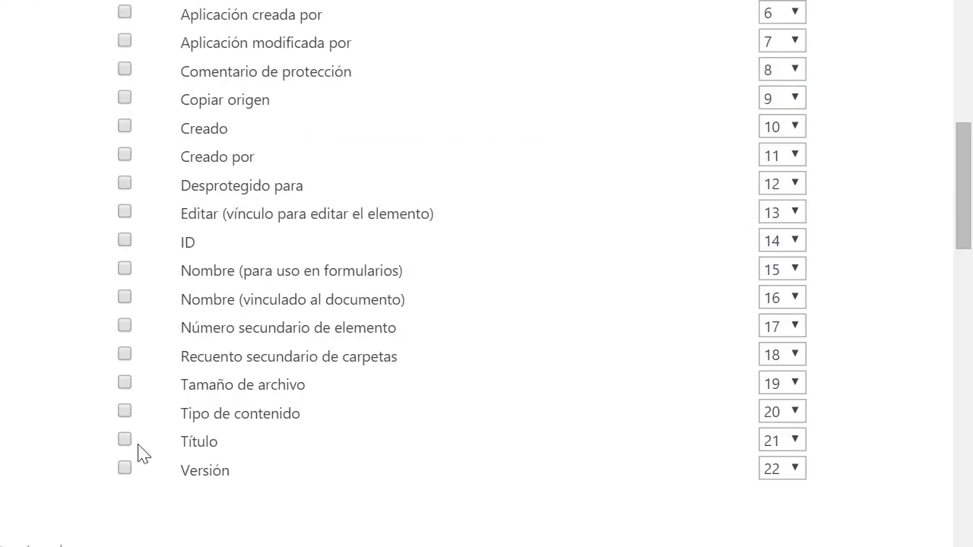
left_click(783, 447)
left_click(772, 47)
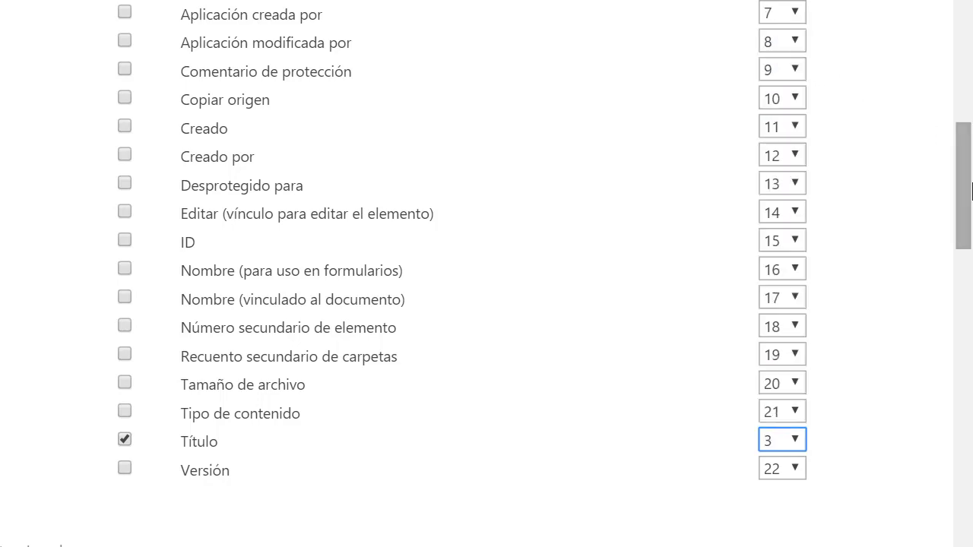
left_click_drag(966, 202, 972, 80)
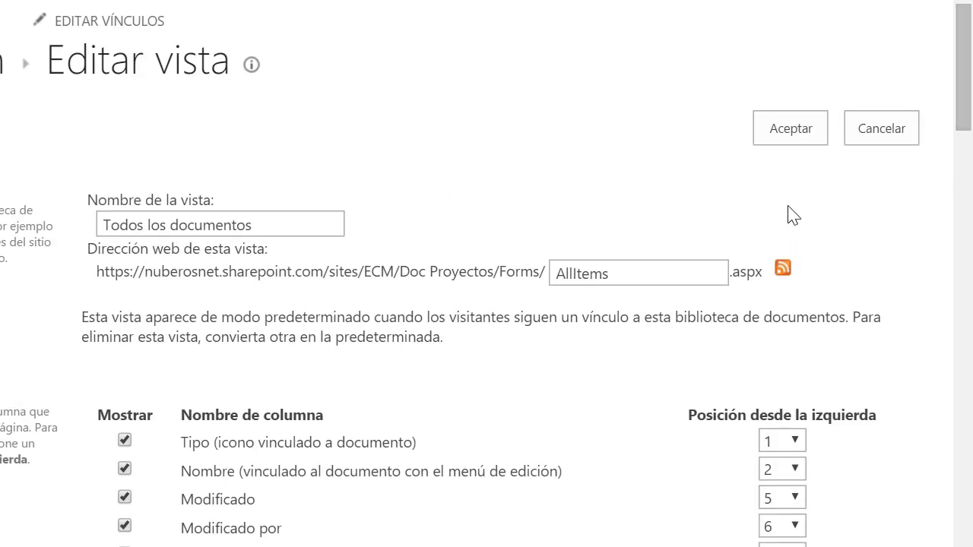
left_click(790, 138)
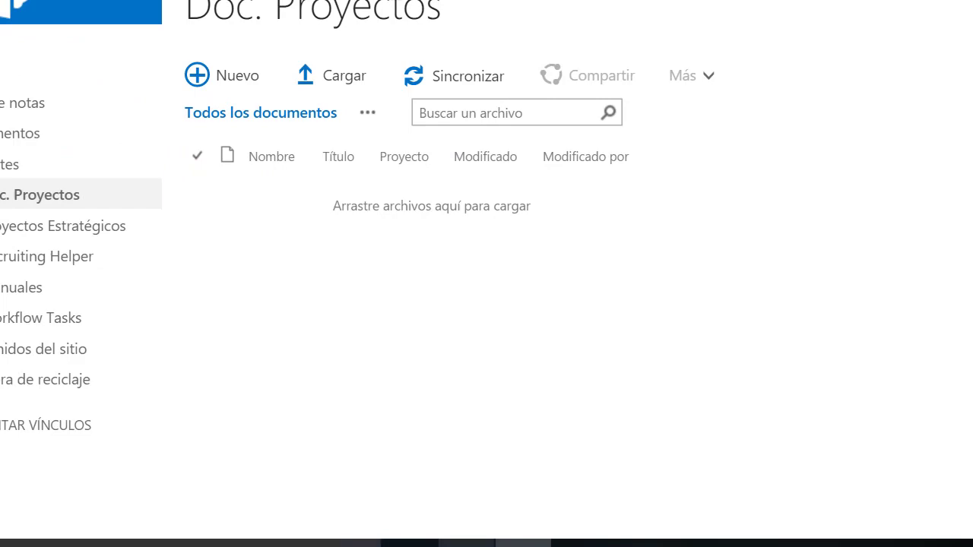
- Switch to File Explorer and open the 03 MVP Work folder inside 10 MVP
left_click(467, 543)
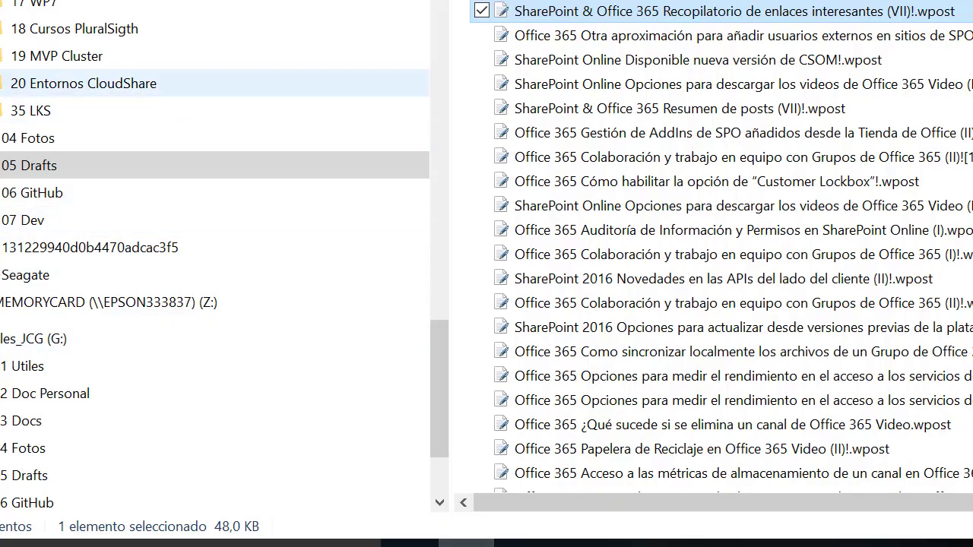
scroll(228, 243, "up", 3)
scroll(119, 282, "up", 5)
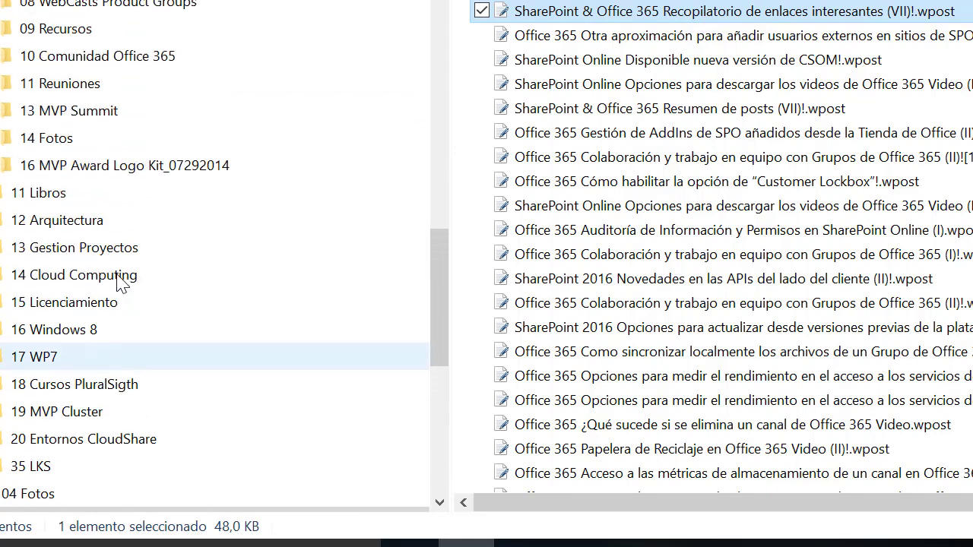
scroll(31, 114, "up", 1)
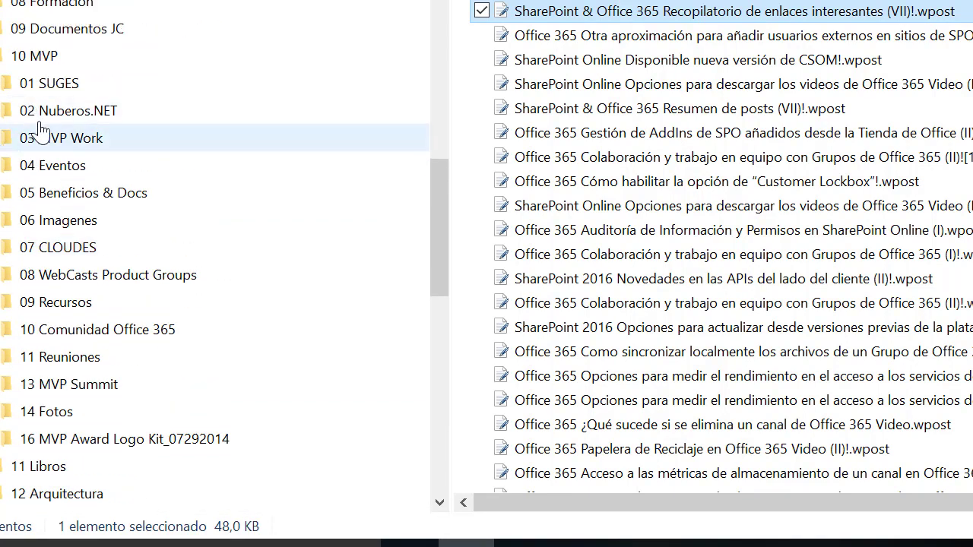
left_click(168, 137)
scroll(722, 289, "down", 5)
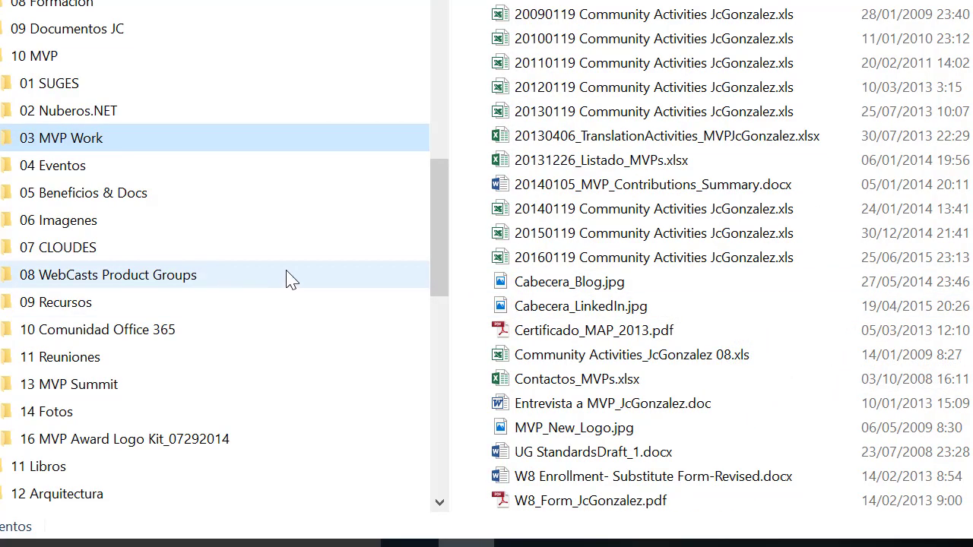
scroll(348, 271, "up", 1)
scroll(406, 309, "down", 1)
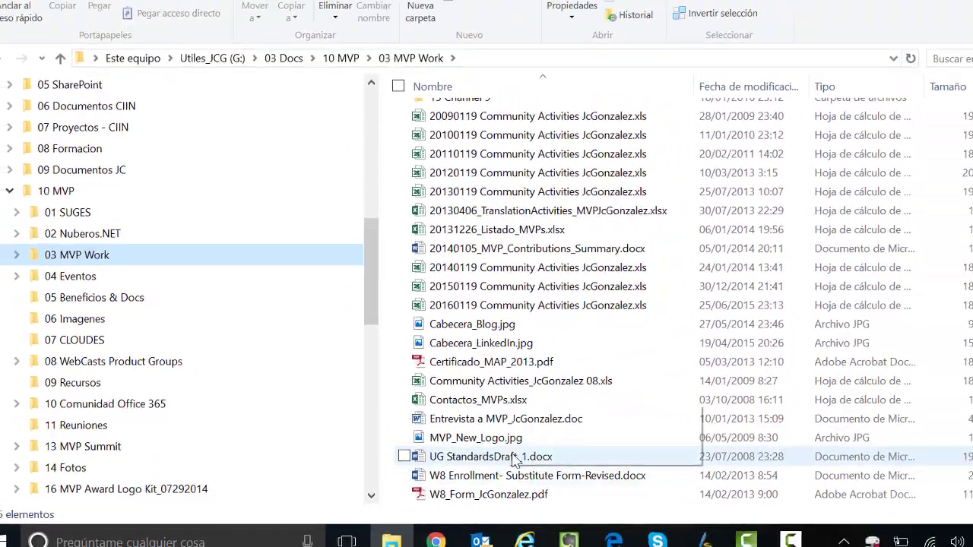
- Upload MVP_New_Logo.jpg, Cabecera_LinkedIn.jpg and Cabecera_Blog.jpg from the folder to the Doc. Proyectos library
left_click(562, 430)
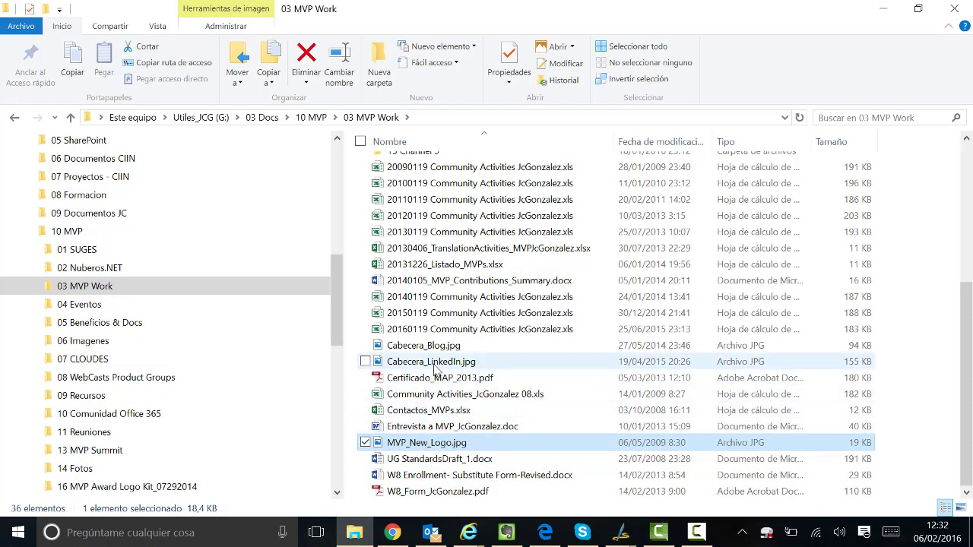
left_click(437, 364, "ctrl")
left_click(433, 348, "ctrl")
left_click(914, 9)
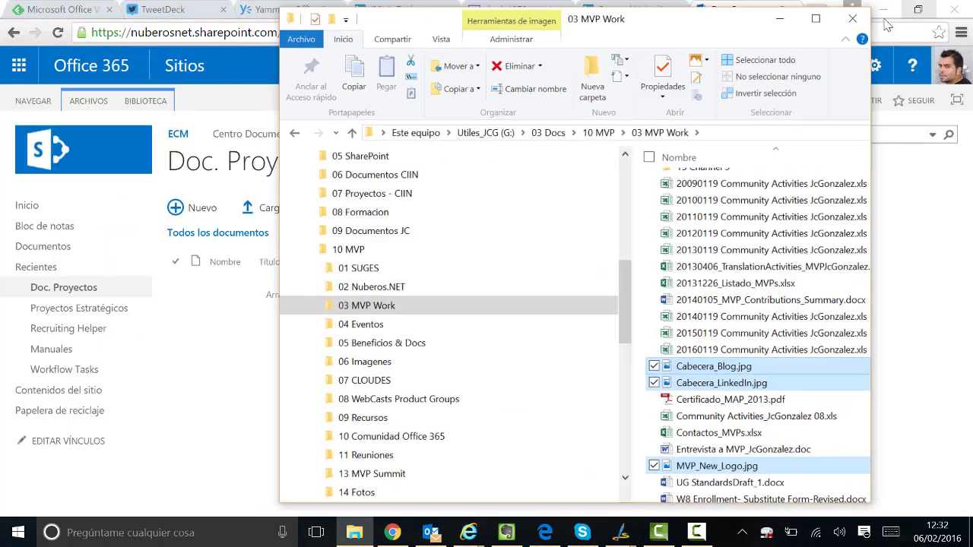
left_click_drag(661, 372, 226, 297)
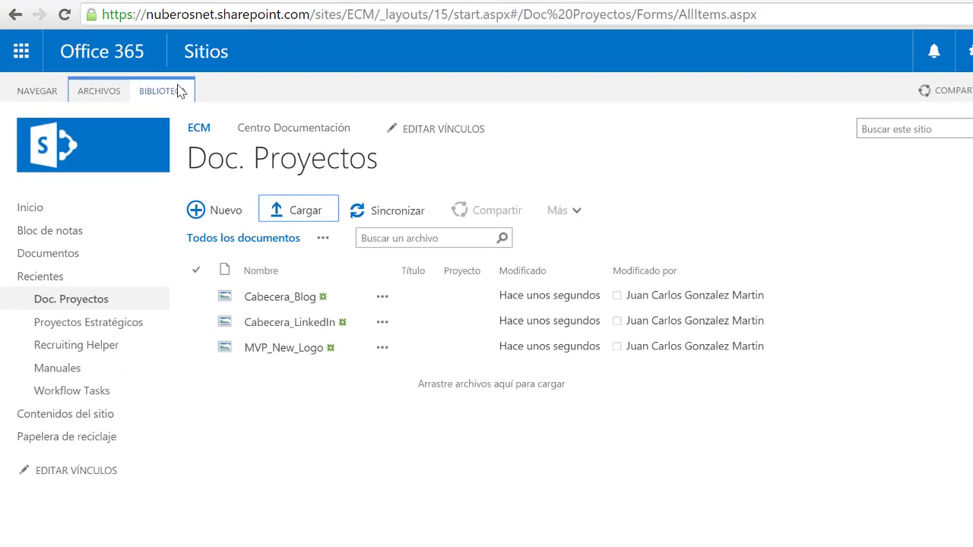
- Put the Doc. Proyectos library in quick edit mode and assign Proyecto 1 to Cabecera_Blog
left_click(177, 92)
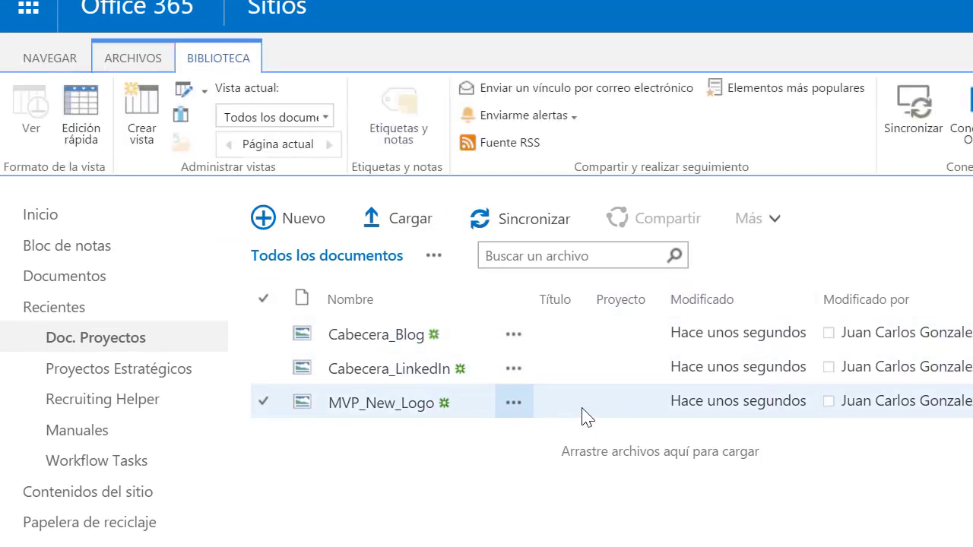
left_click(90, 135)
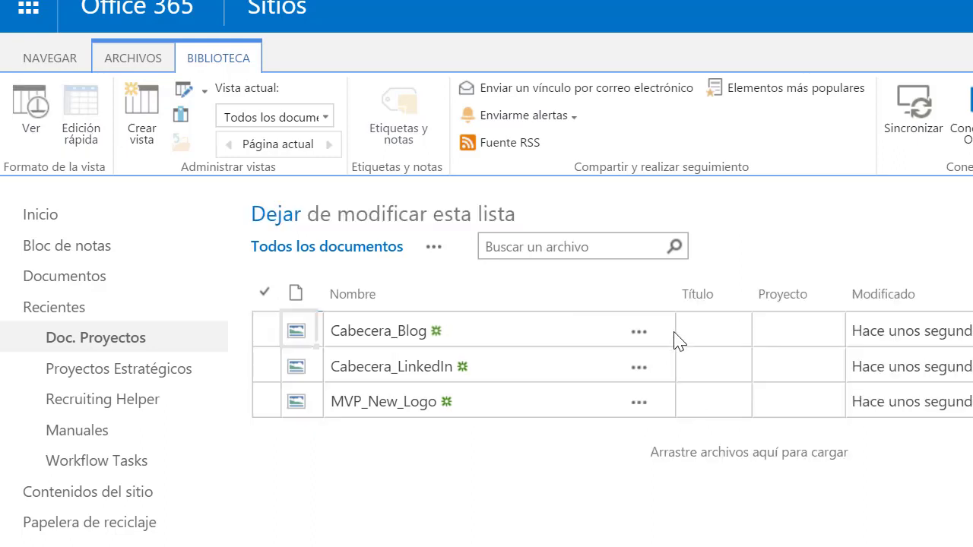
left_click(707, 337)
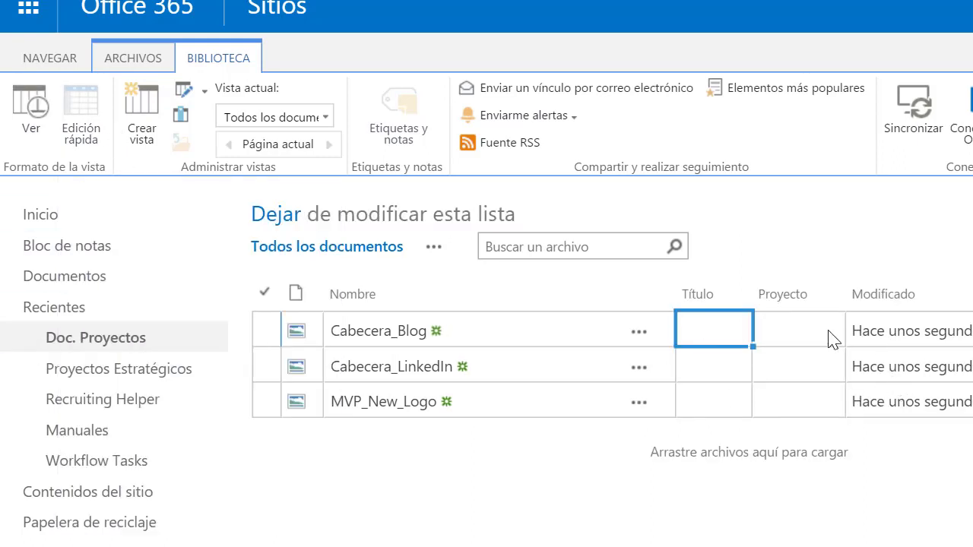
left_click(773, 337)
left_click(832, 331)
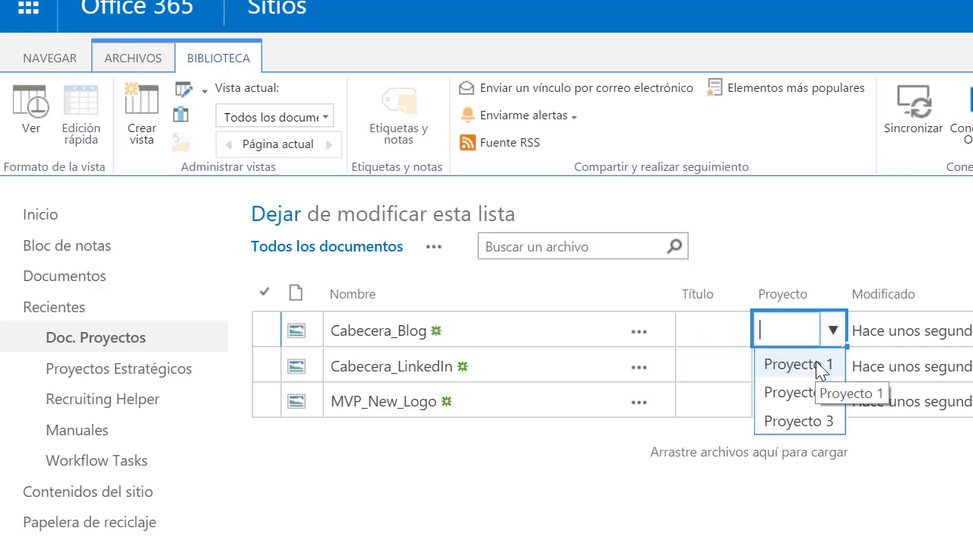
left_click(821, 363)
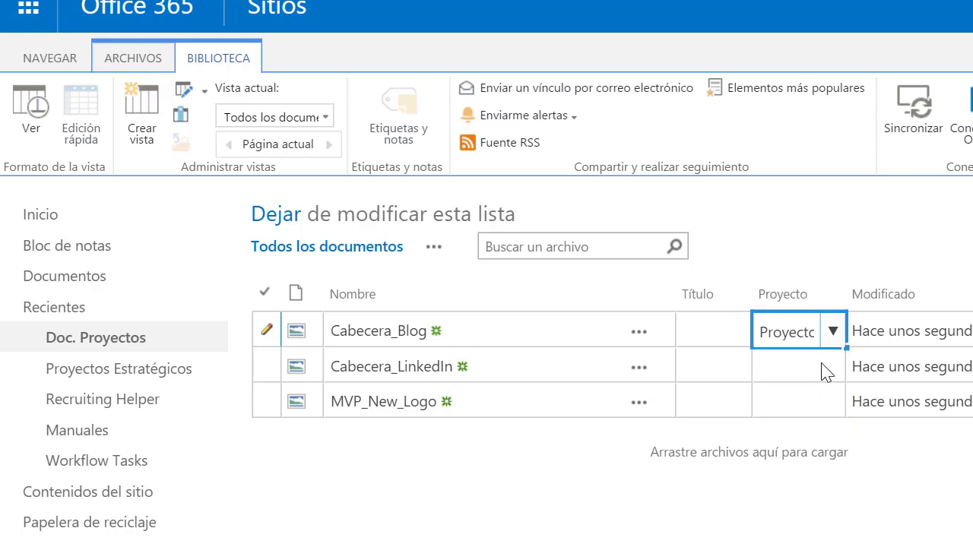
- Assign Proyecto 1 to Cabecera_LinkedIn and Proyecto 2 to MVP_New_Logo
left_click(828, 366)
left_click(833, 366)
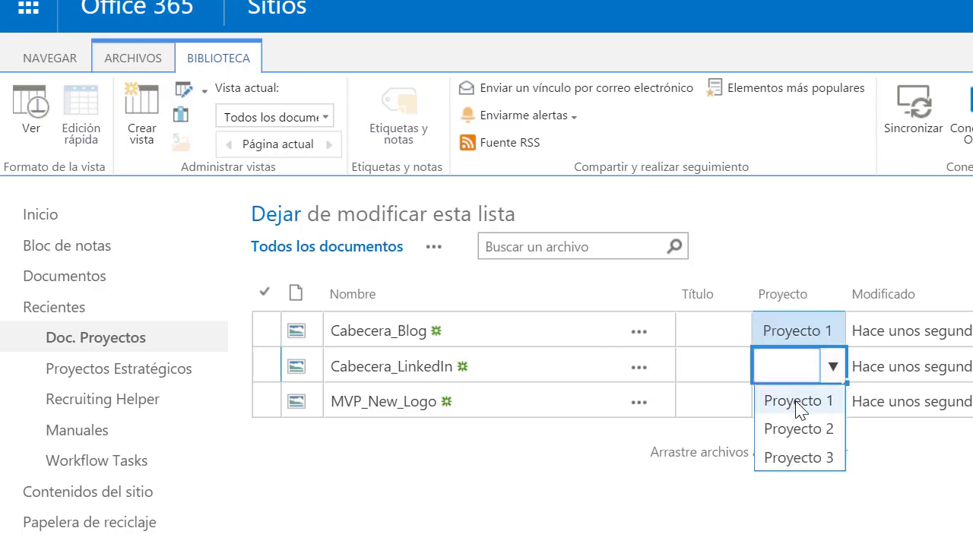
left_click(837, 404)
left_click(836, 404)
left_click(836, 403)
left_click(814, 463)
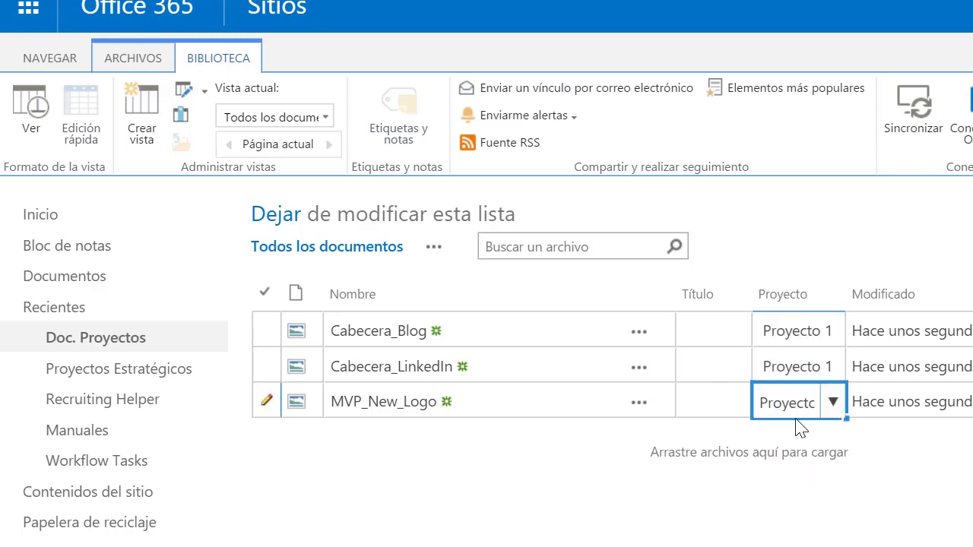
- Title Cabecera_Blog "Proyecto 1 - Propuesta", Cabecera_LinkedIn "Proyecto 1 - Plan de Proyecto" and MVP_New_Logo "Proyecto 2 - Propuesta"
left_click(707, 329)
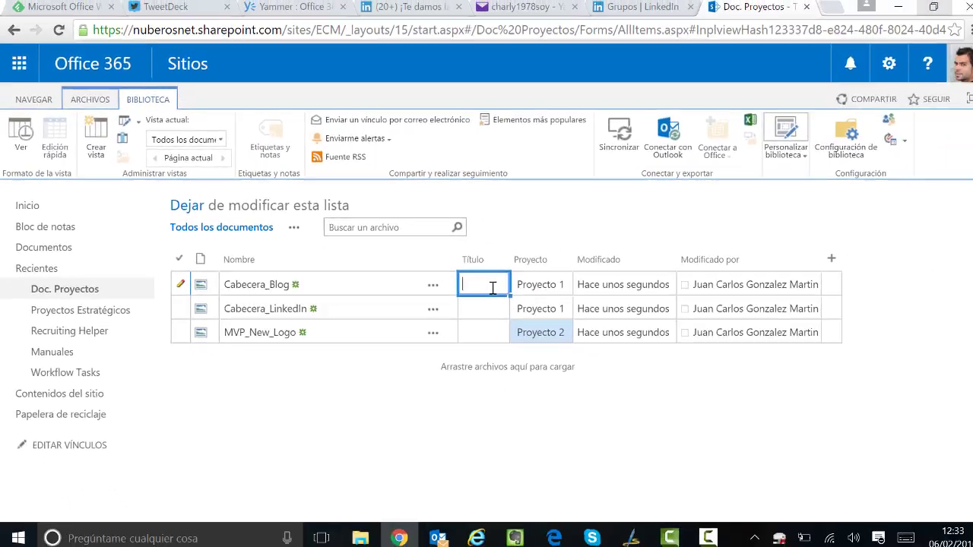
type("Propuesta")
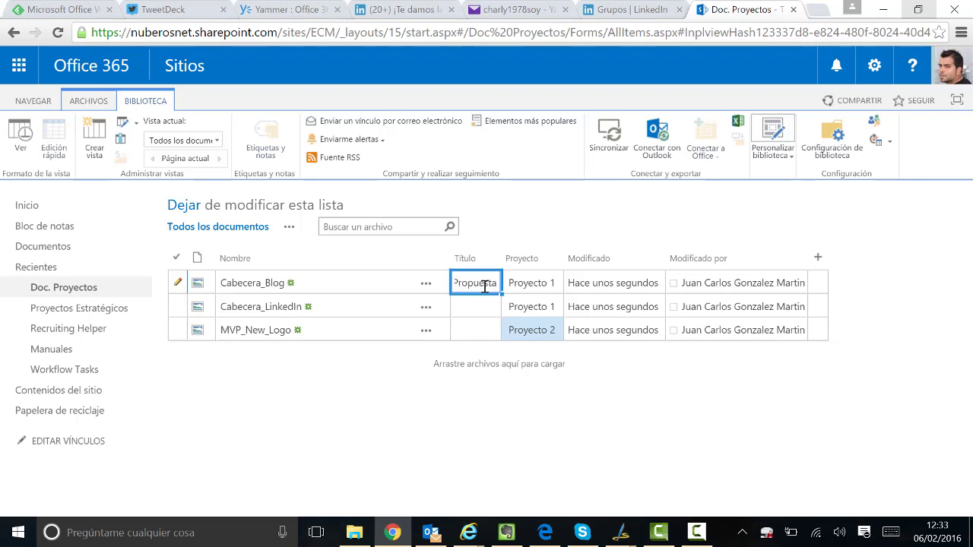
key("Return")
type("Proyecto 1 -")
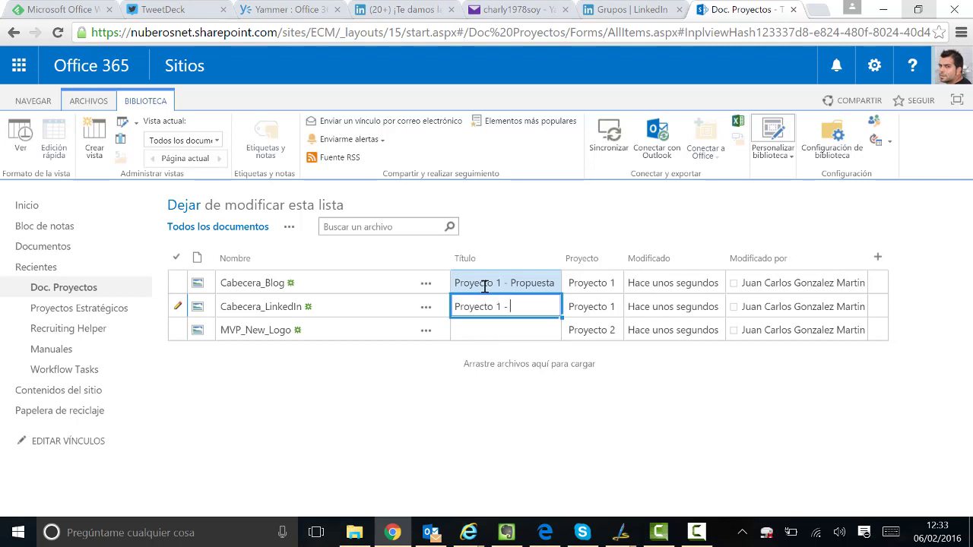
type(" Plan de Proyect")
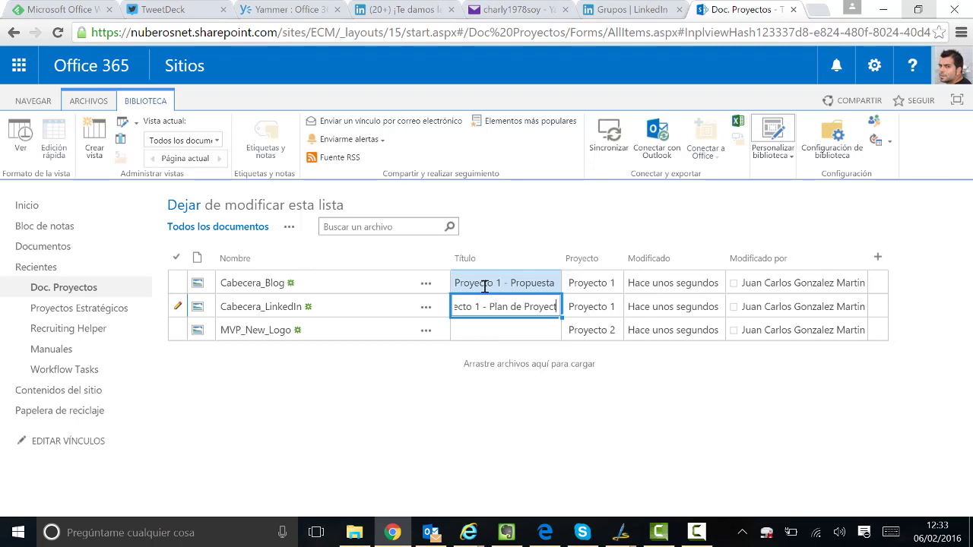
type("o")
key("Return")
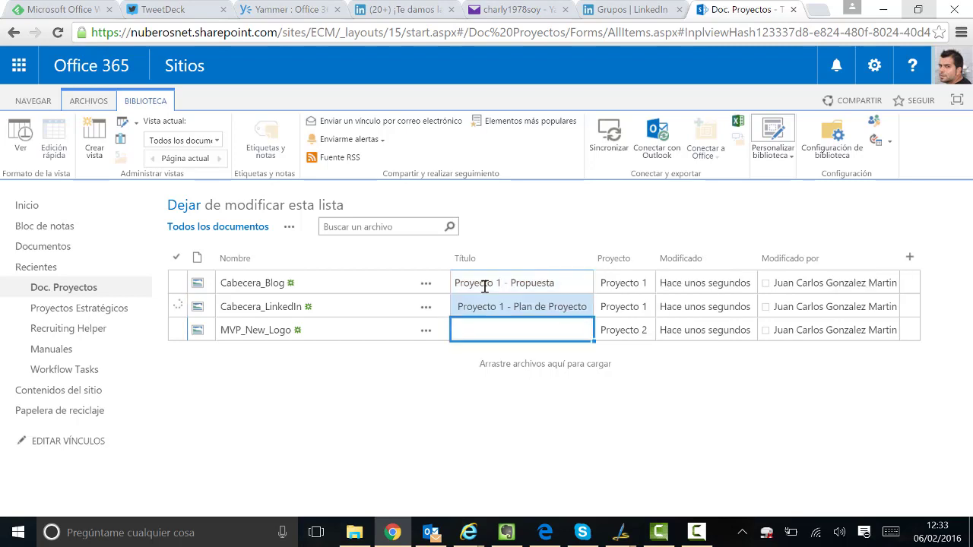
type("Proyecto 2 -")
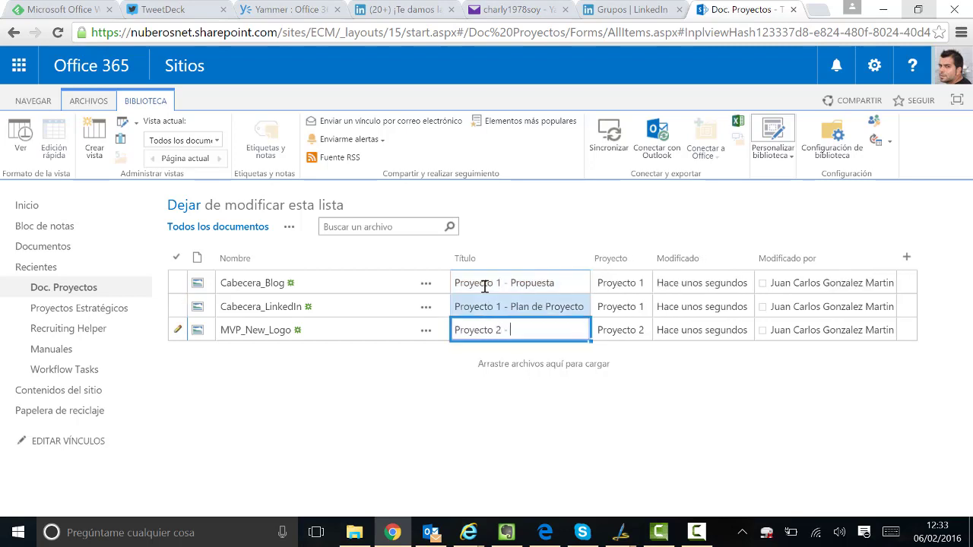
type(" Propuesta")
key("Up")
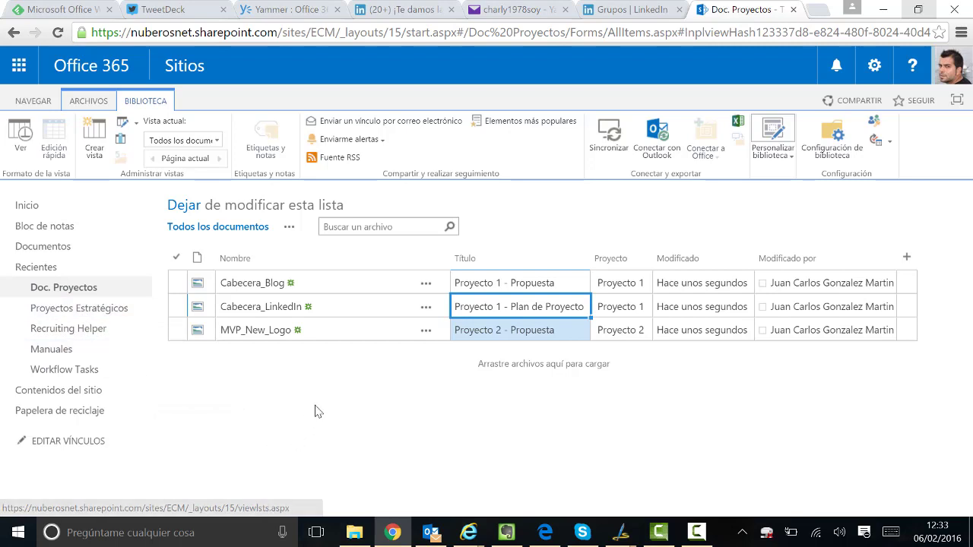
- Open the Proyectos Estratégicos list and put its page in edit mode
left_click(108, 313)
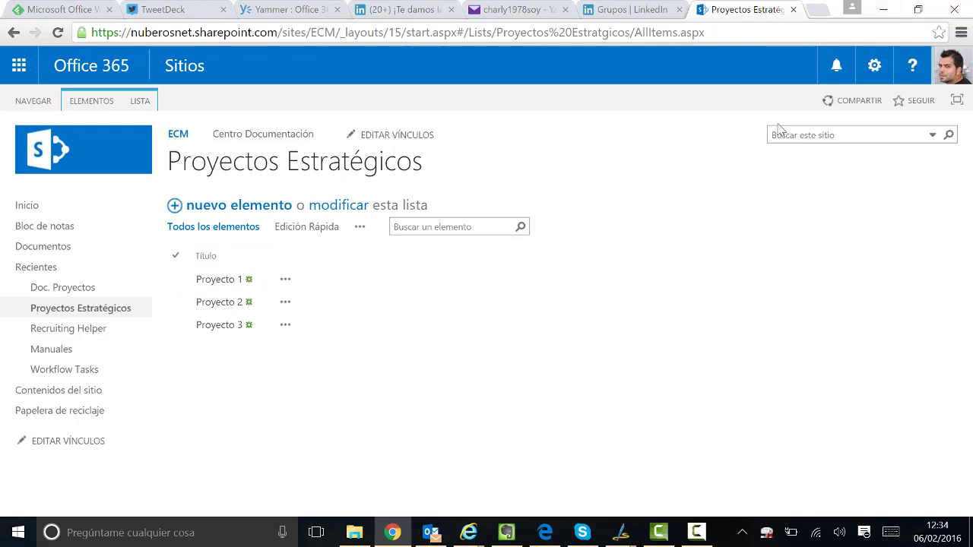
left_click(881, 74)
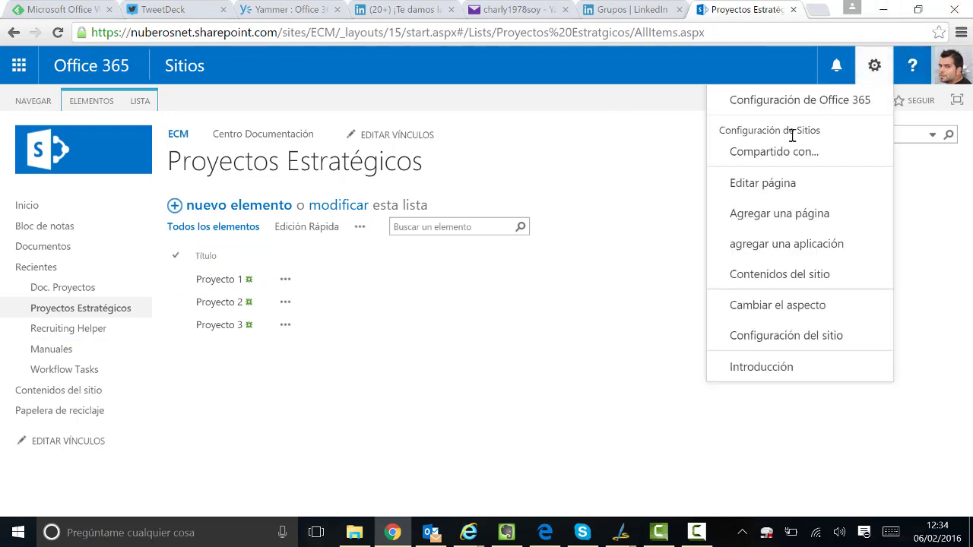
left_click(771, 184)
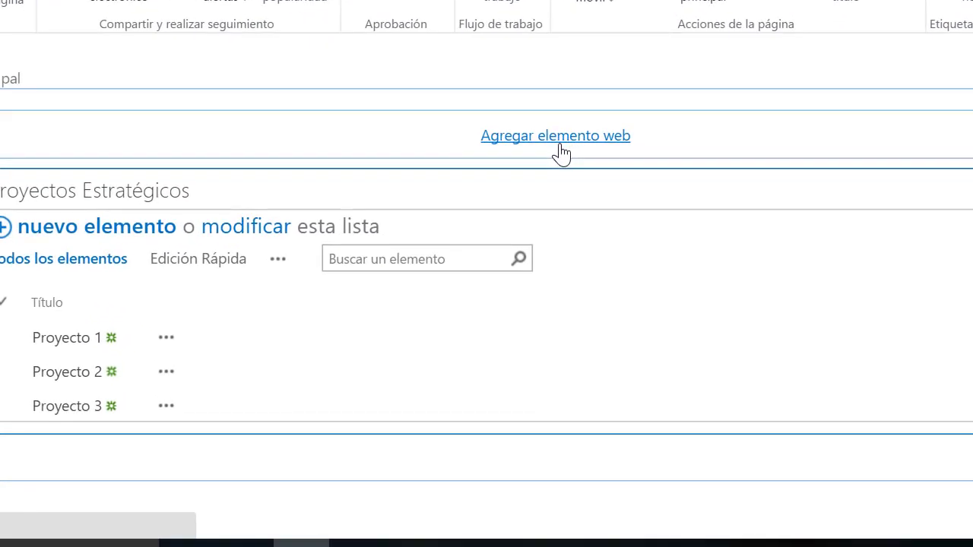
- Add the Doc. Proyectos library as a web part to the Principal zone of the page
left_click(554, 139)
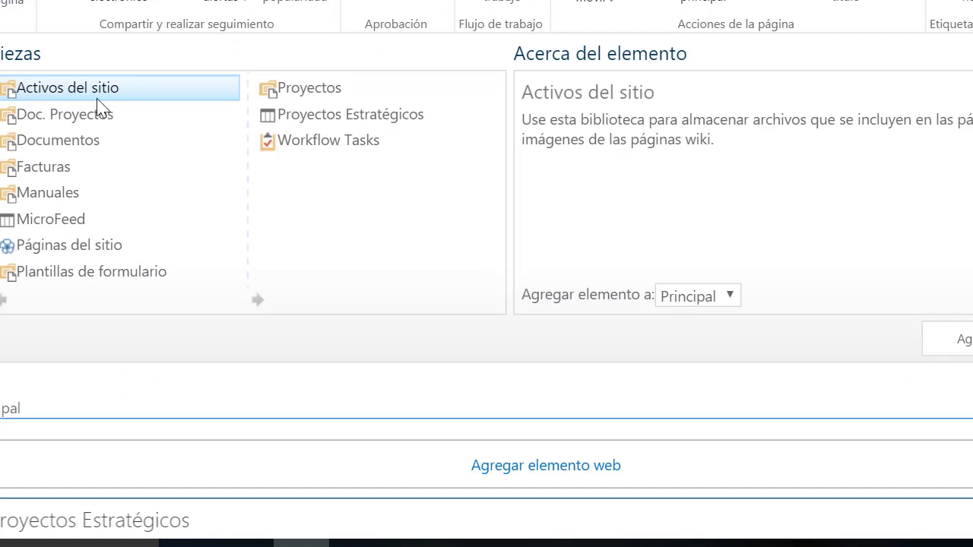
left_click(51, 120)
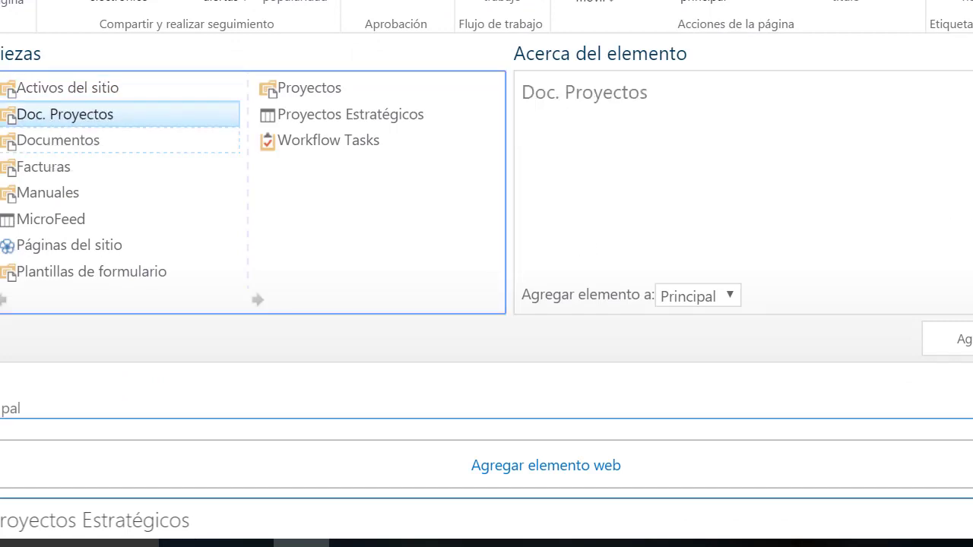
left_click(950, 342)
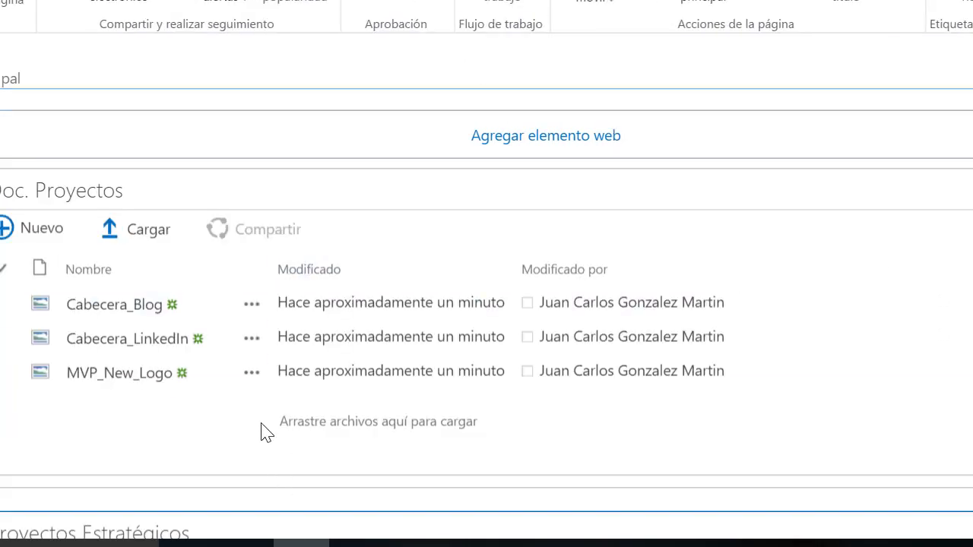
- Try to move the Proyectos Estratégicos web part above Doc. Proyectos and stop editing the page
scroll(254, 430, "down", 3)
scroll(239, 409, "up", 3)
scroll(225, 416, "down", 3)
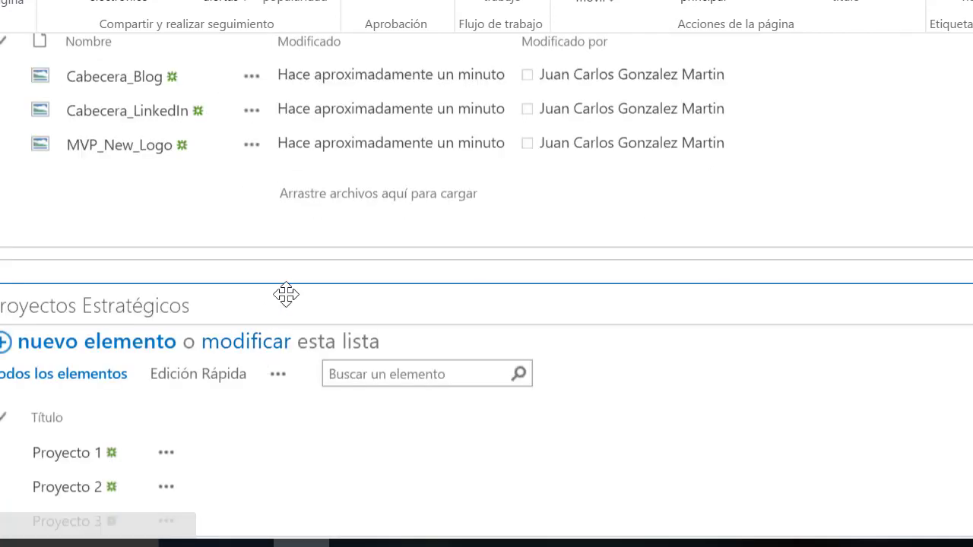
left_click_drag(284, 293, 265, 145)
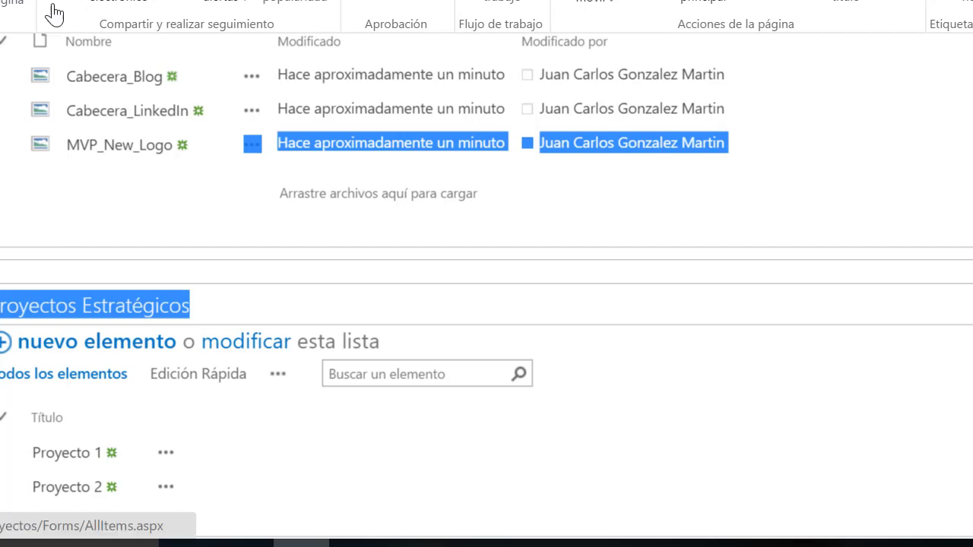
left_click(27, 133)
left_click(341, 33)
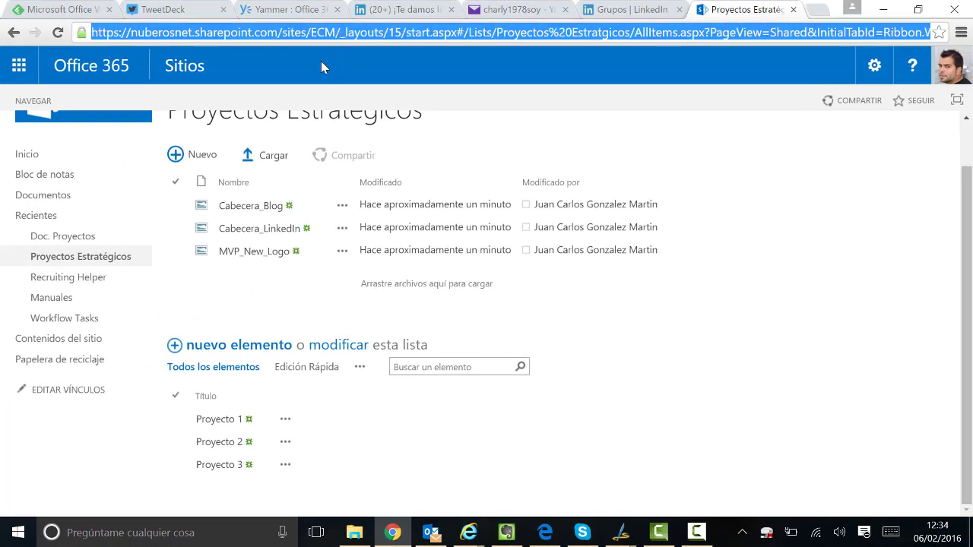
left_click(341, 32)
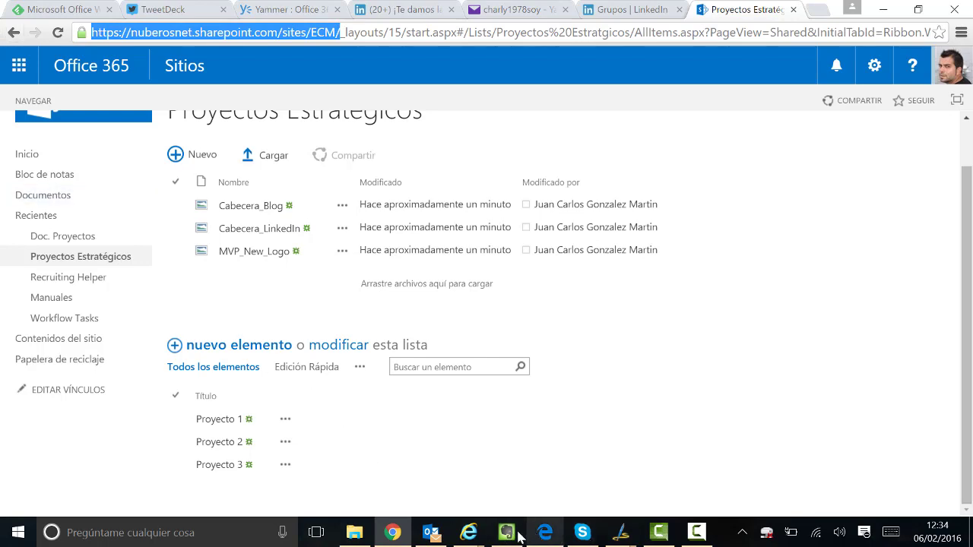
left_click(468, 533)
right_click(468, 533)
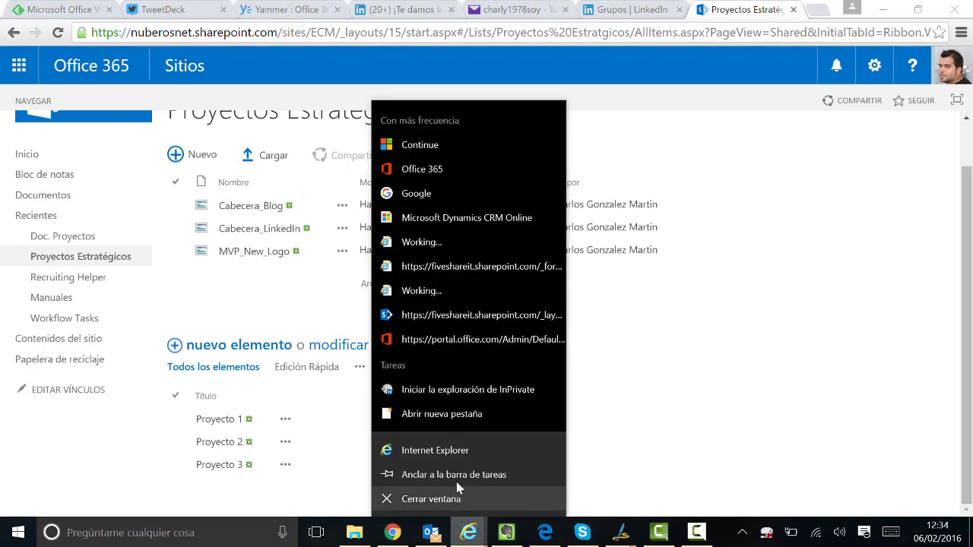
left_click(445, 453)
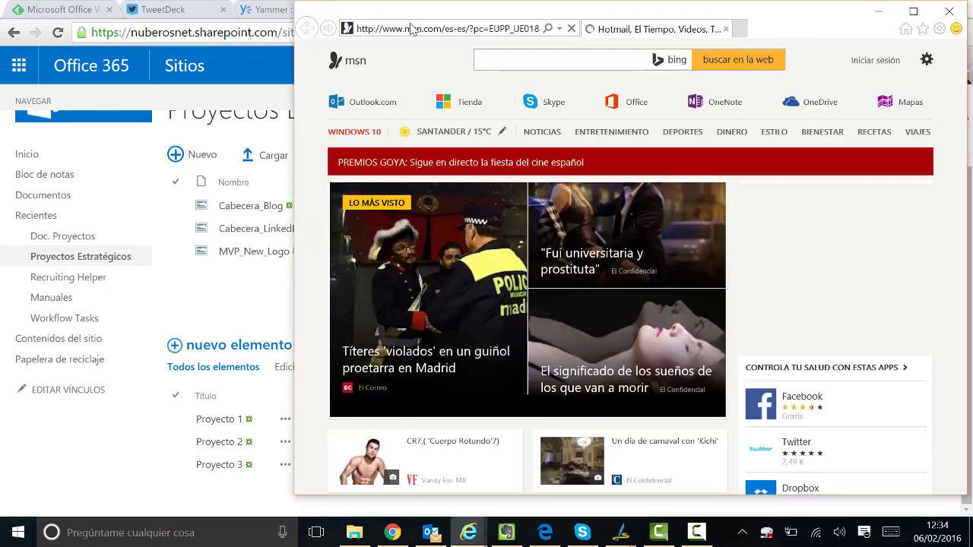
left_click(416, 29)
type("https://nuberosnet.sharepoint.com/sites/ECM/")
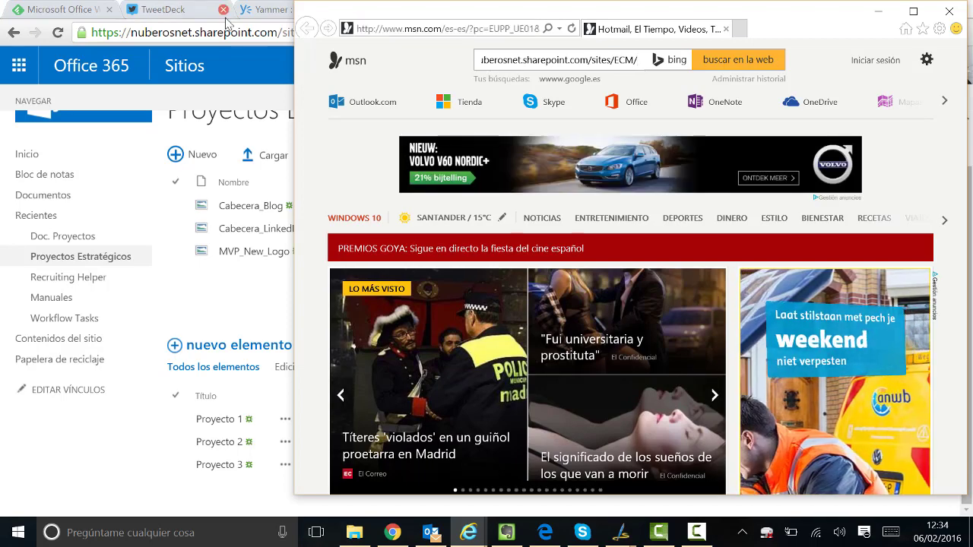
- Copy the site address up to /sites/ECM/ again from Chrome and load it in the Internet Explorer window
left_click(287, 32)
left_click_drag(341, 32, 1, 19)
key("ctrl+c")
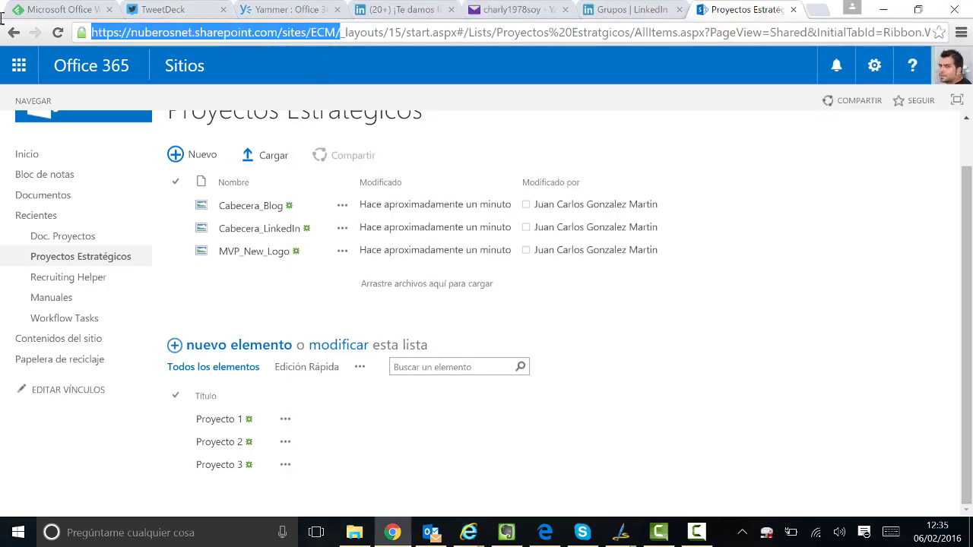
left_click(469, 531)
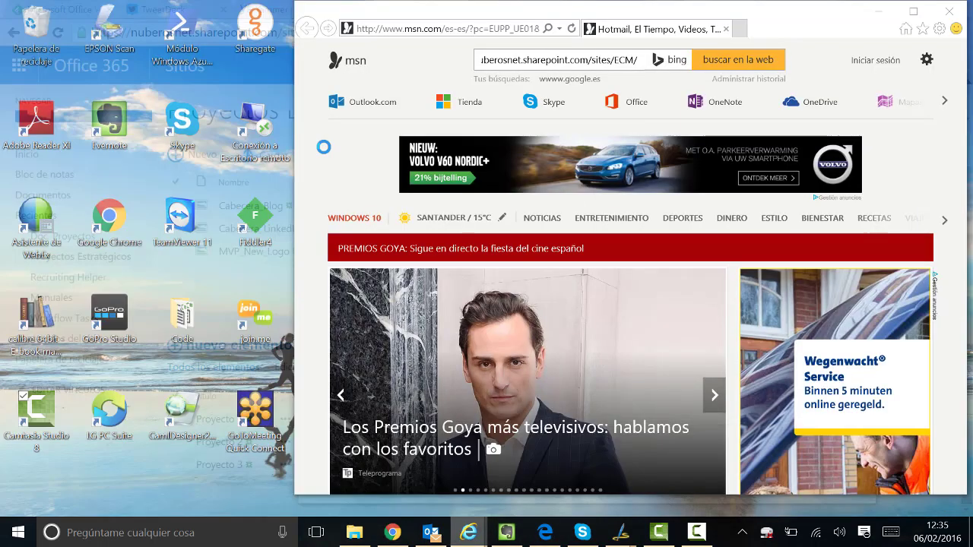
left_click(900, 491)
left_click(408, 30)
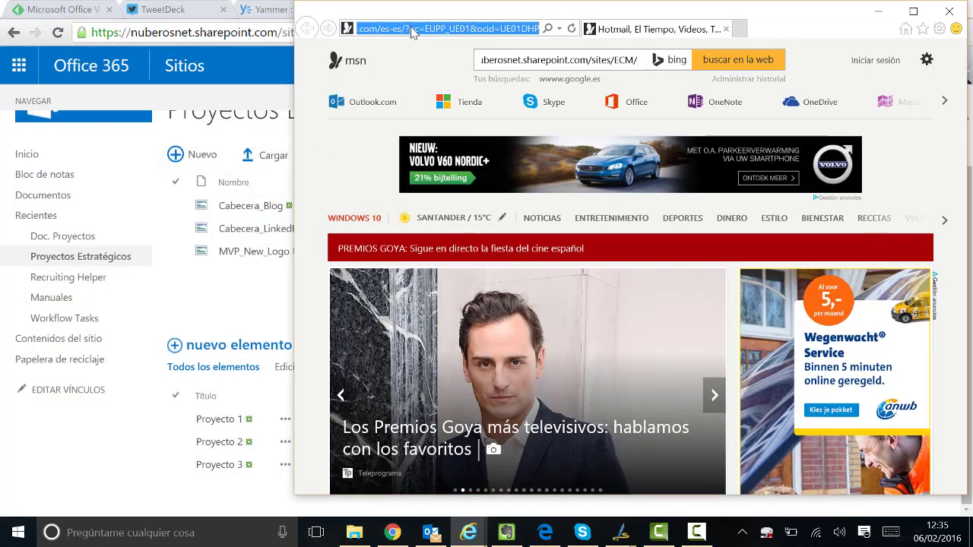
key("ctrl+v")
key("Return")
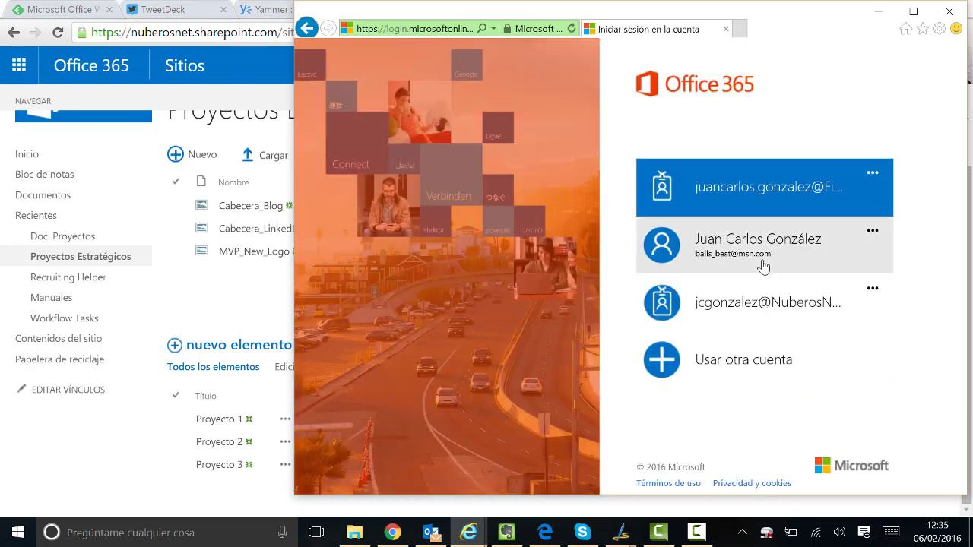
- Sign in to the ECM site with the organization account by entering the account password, and maximize the browser window
left_click(758, 298)
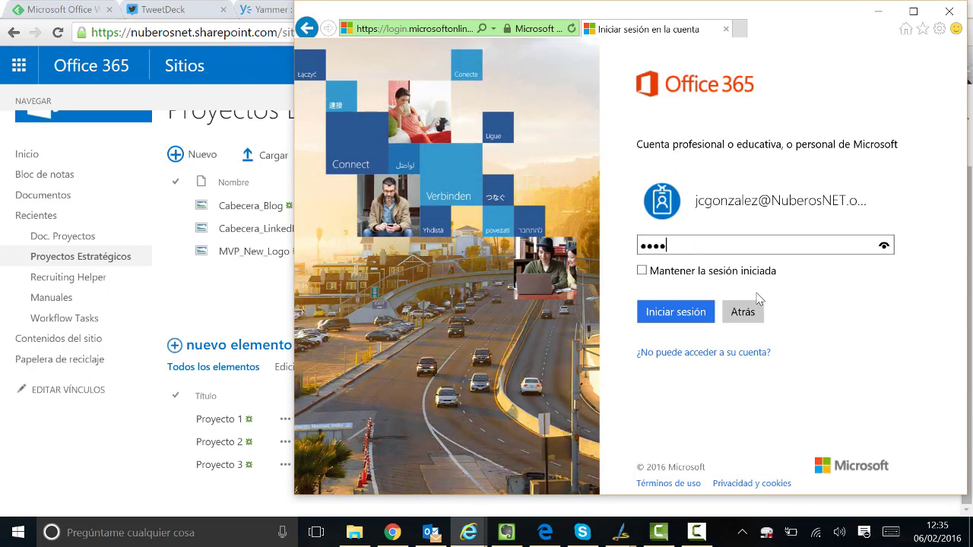
key("Return")
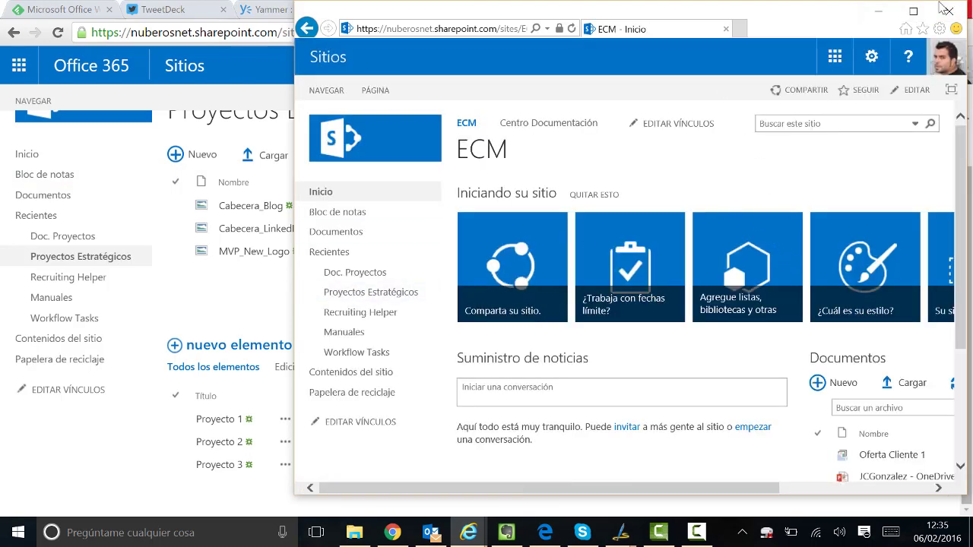
left_click(914, 11)
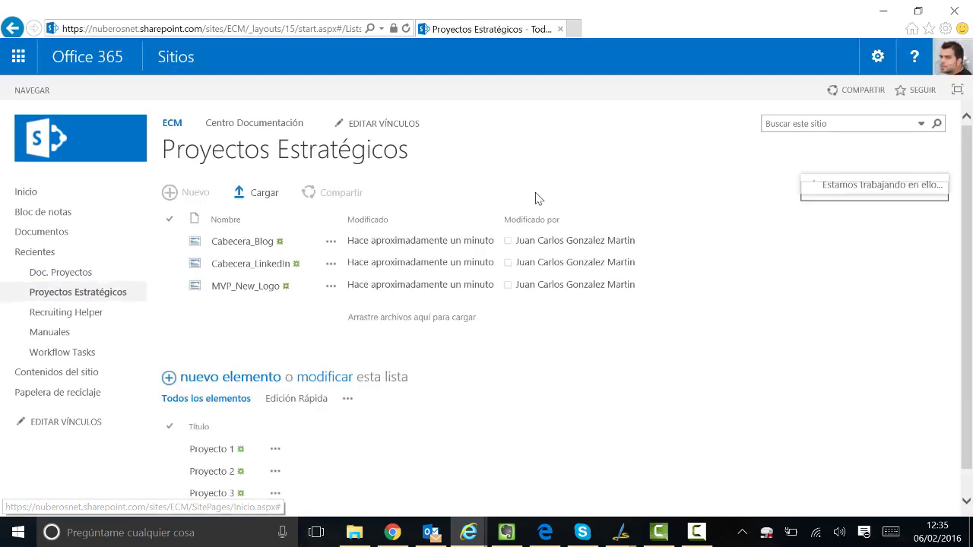
- Put the Proyectos Estratégicos page in edit mode and move the Proyectos Estratégicos web part above Doc. Proyectos
left_click(877, 56)
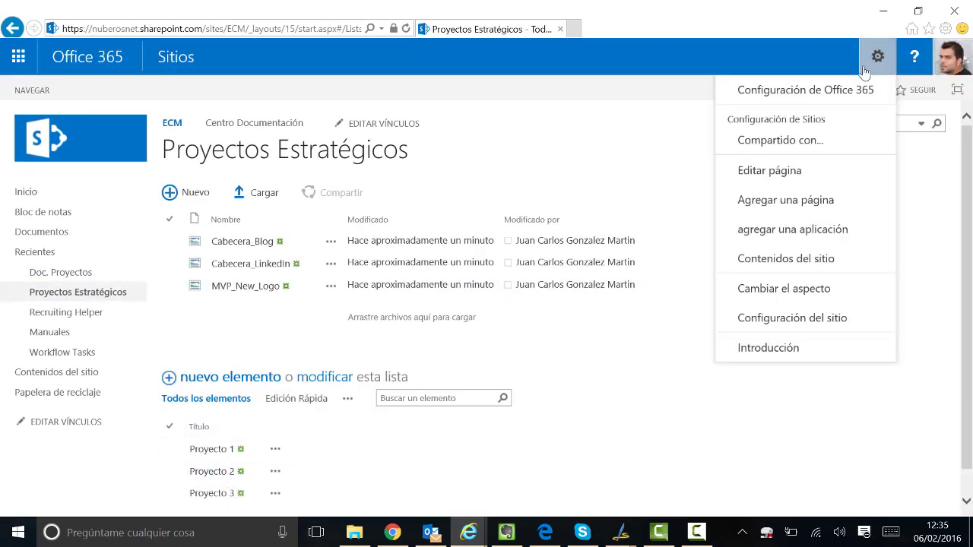
left_click(773, 178)
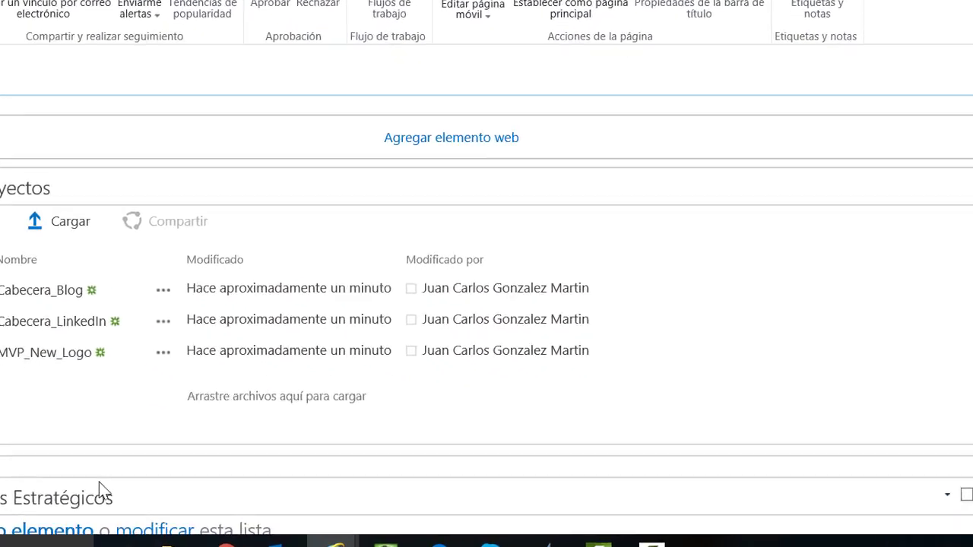
left_click_drag(105, 490, 114, 164)
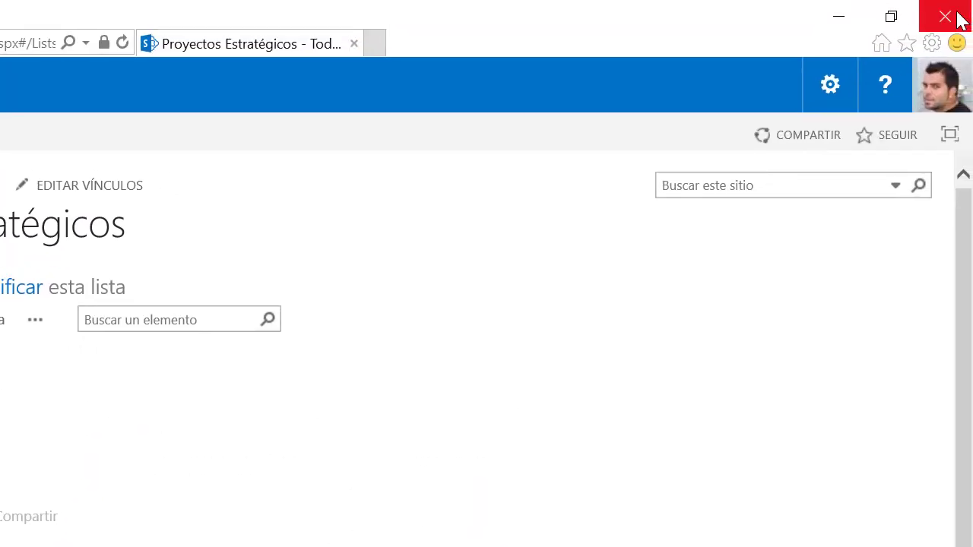
- Close Internet Explorer, switch back to Chrome and reload the Proyectos Estratégicos page
left_click(944, 16)
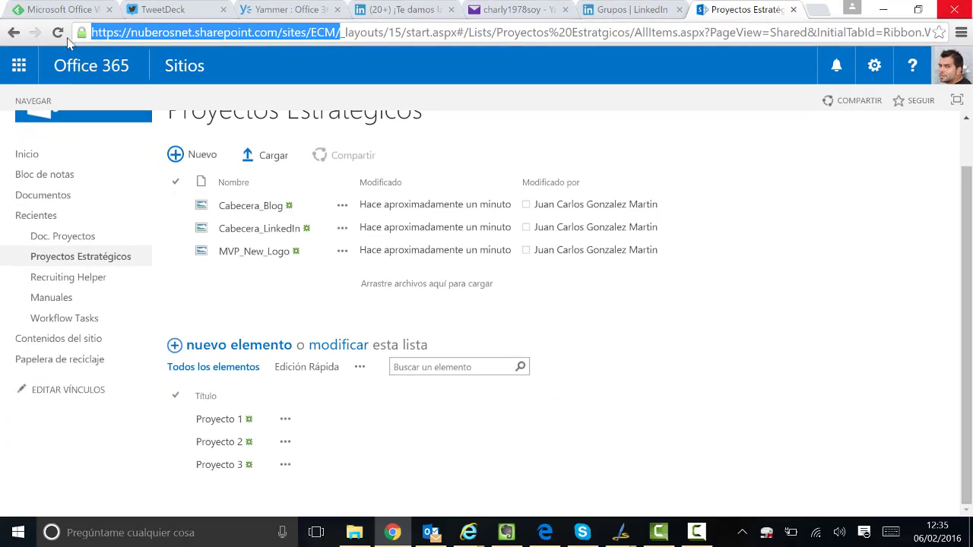
left_click(58, 33)
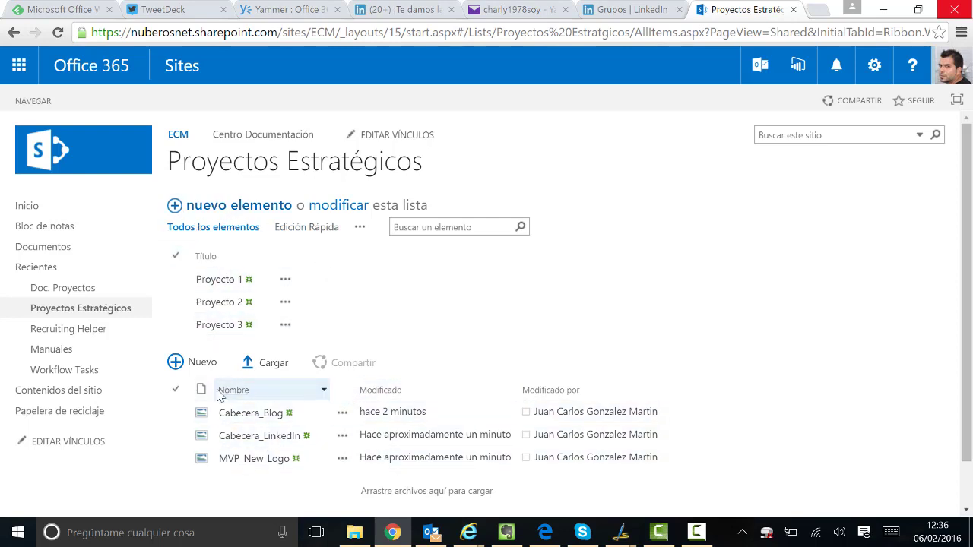
left_click(189, 434)
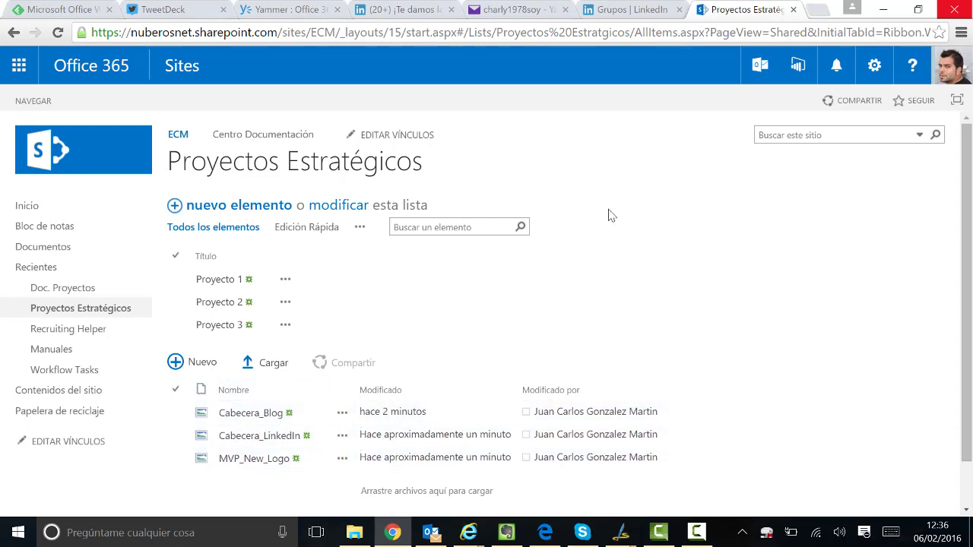
- Edit the page and create a connection sending the data row of the Proyectos Estratégicos web part to Doc. Proyectos
left_click(873, 66)
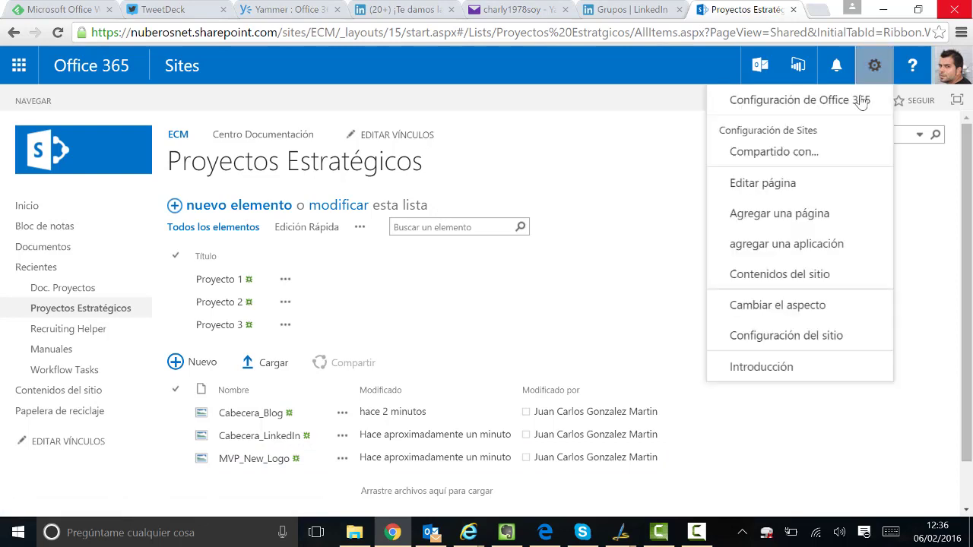
left_click(816, 185)
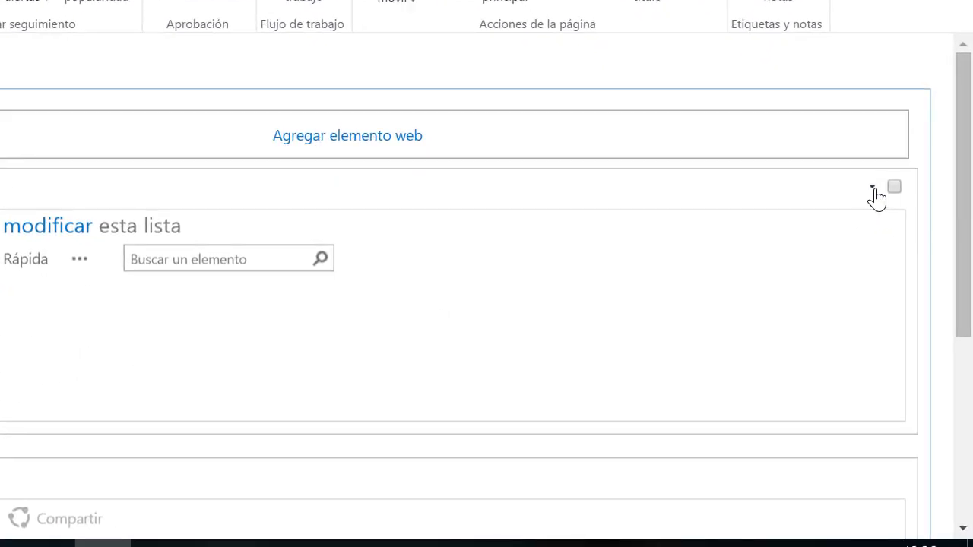
left_click(870, 188)
mouse_move(814, 377)
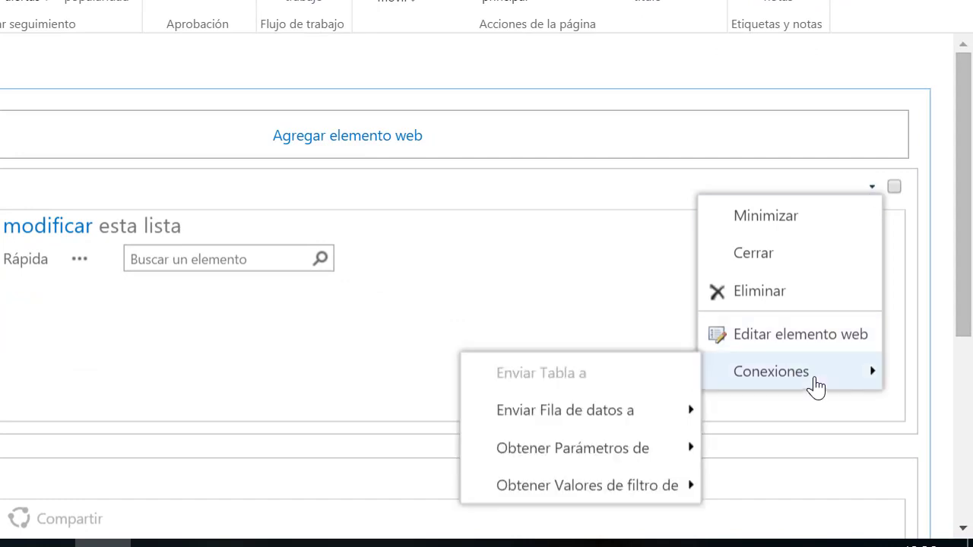
mouse_move(560, 419)
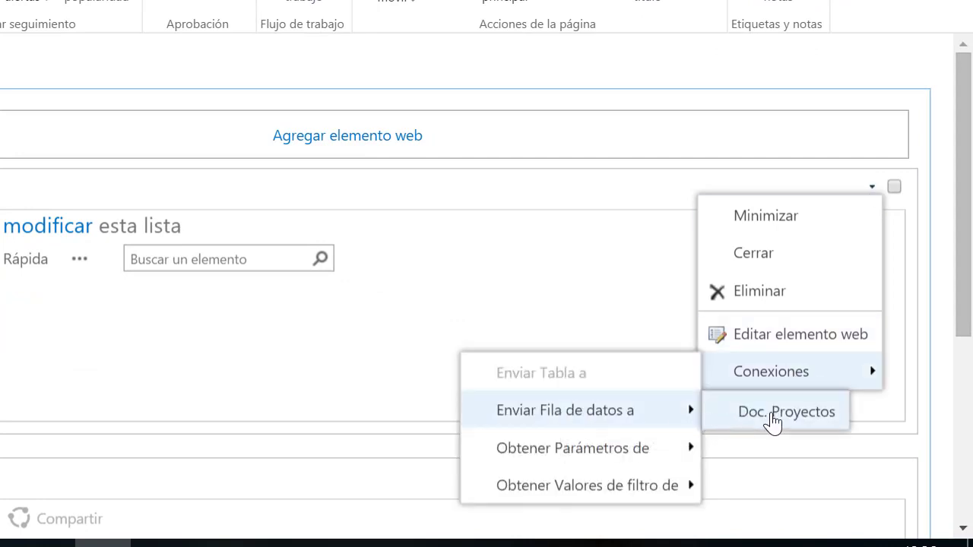
left_click(778, 414)
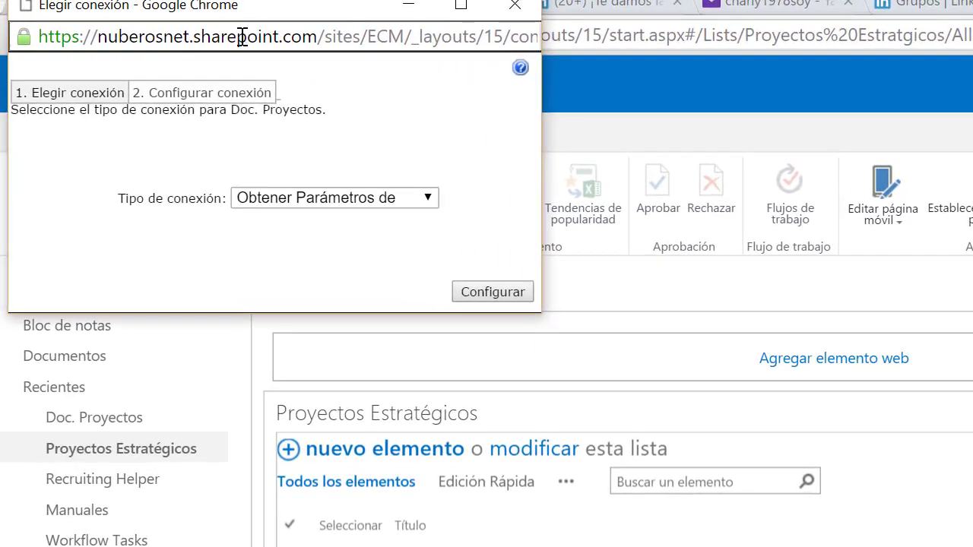
- Choose Obtener Valores de filtro as the connection type for Doc. Proyectos and continue to its configuration
left_click_drag(232, 15, 338, 87)
left_click(507, 275)
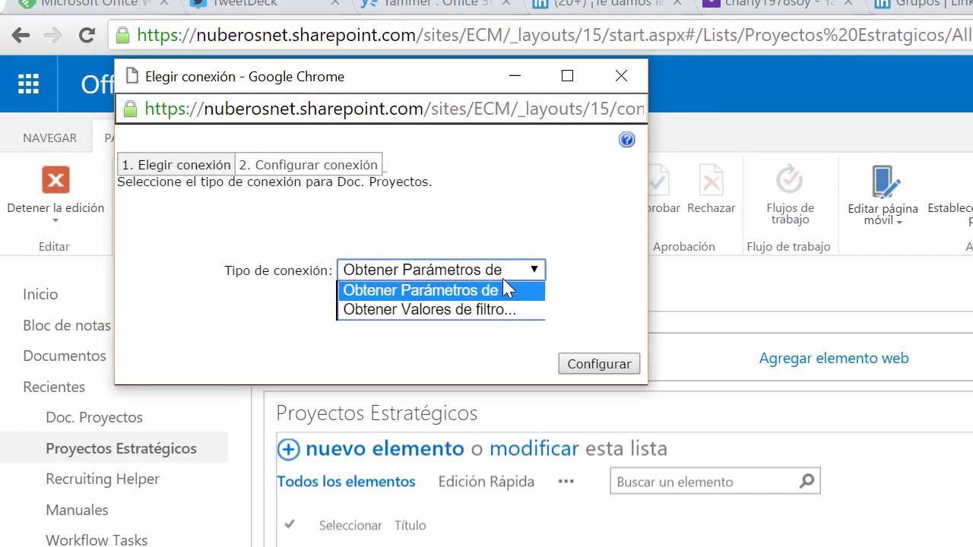
left_click(486, 311)
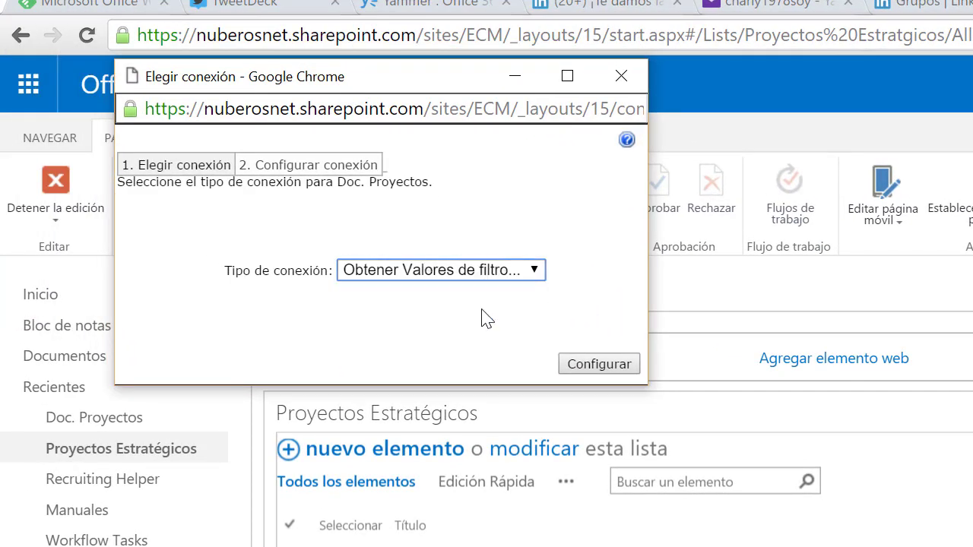
left_click(600, 372)
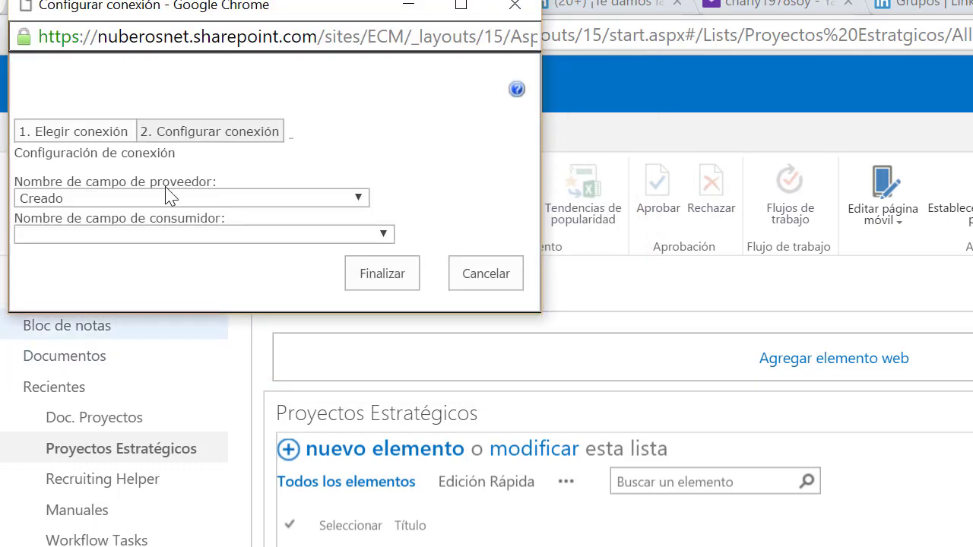
- Match the provider field Título to the consumer field Proyecto, finish the connection and stop editing the page
left_click(110, 199)
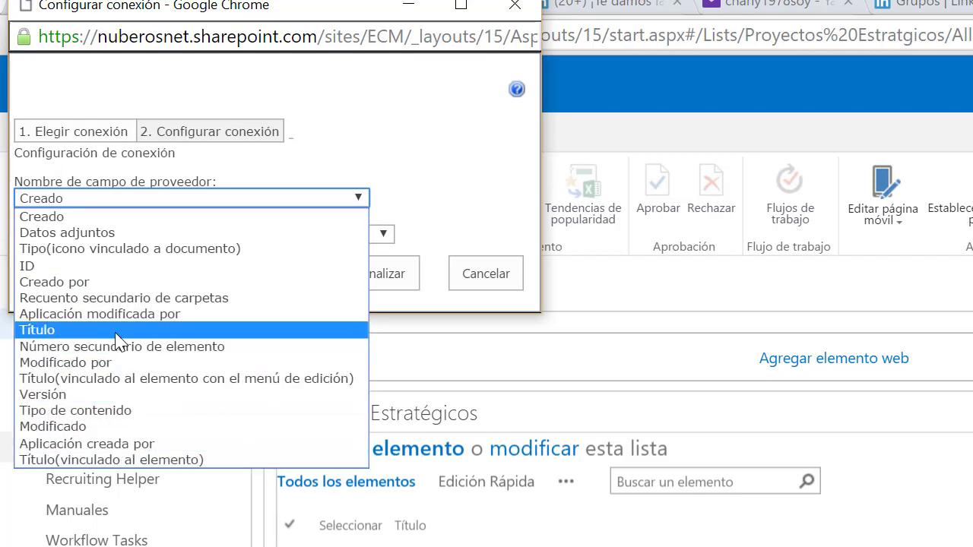
key("Escape")
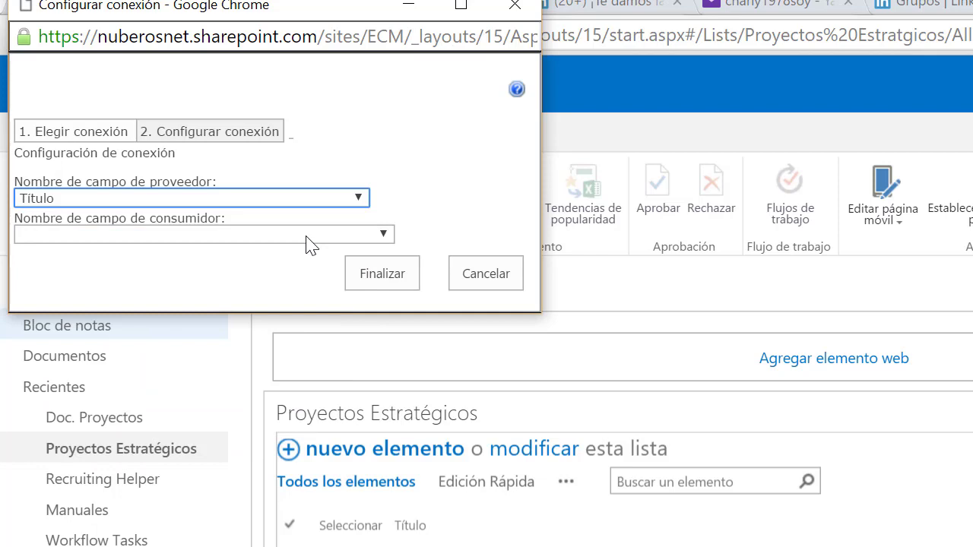
left_click(310, 244)
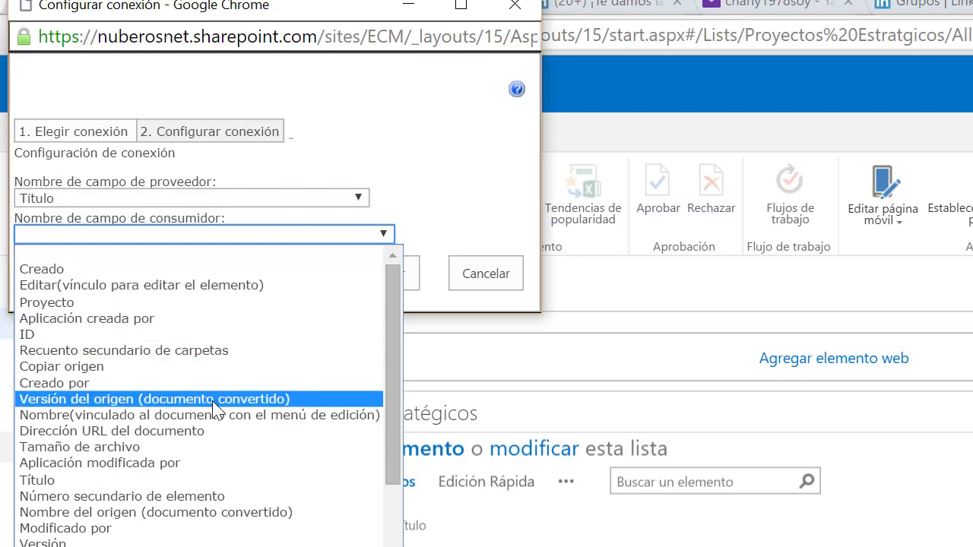
scroll(205, 415, "down", 2)
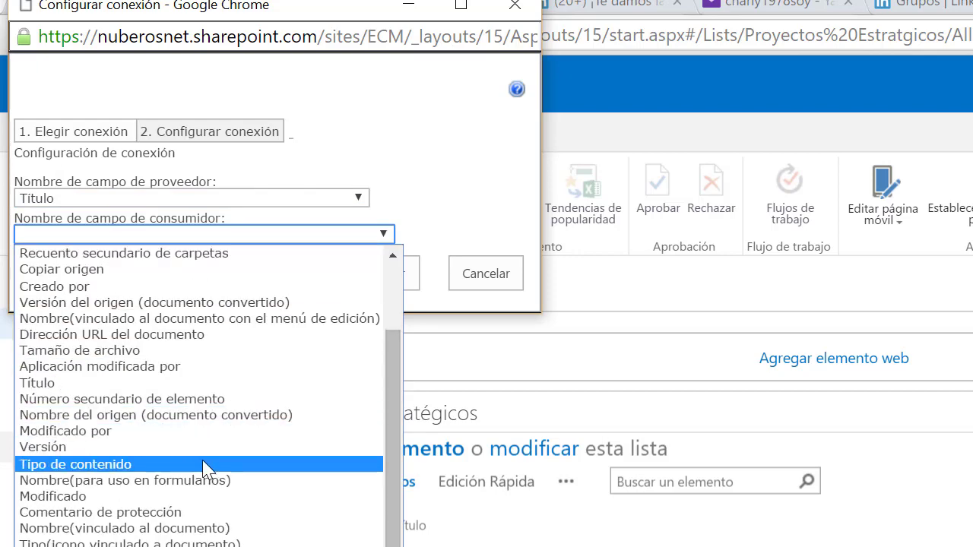
scroll(203, 465, "up", 2)
scroll(203, 465, "down", 2)
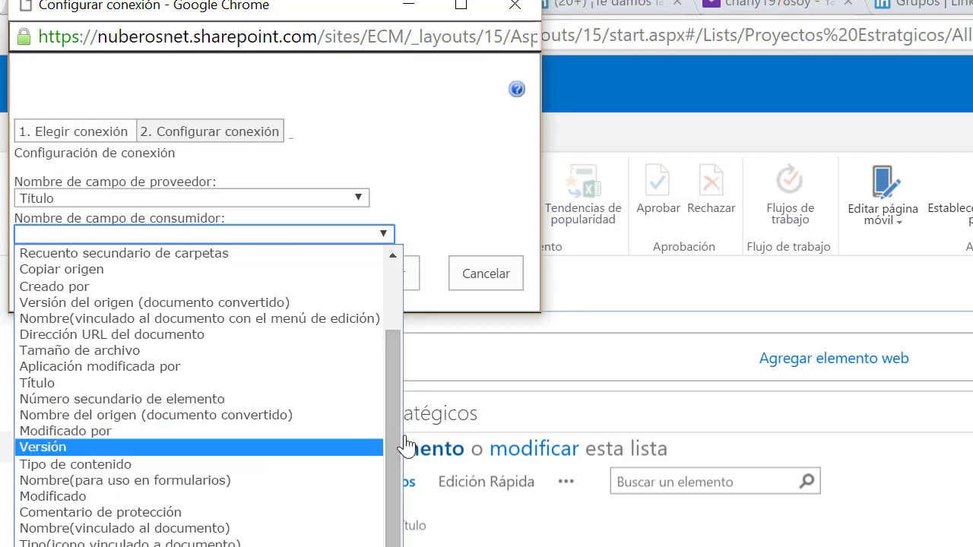
left_click_drag(402, 440, 129, 275)
left_click(129, 290)
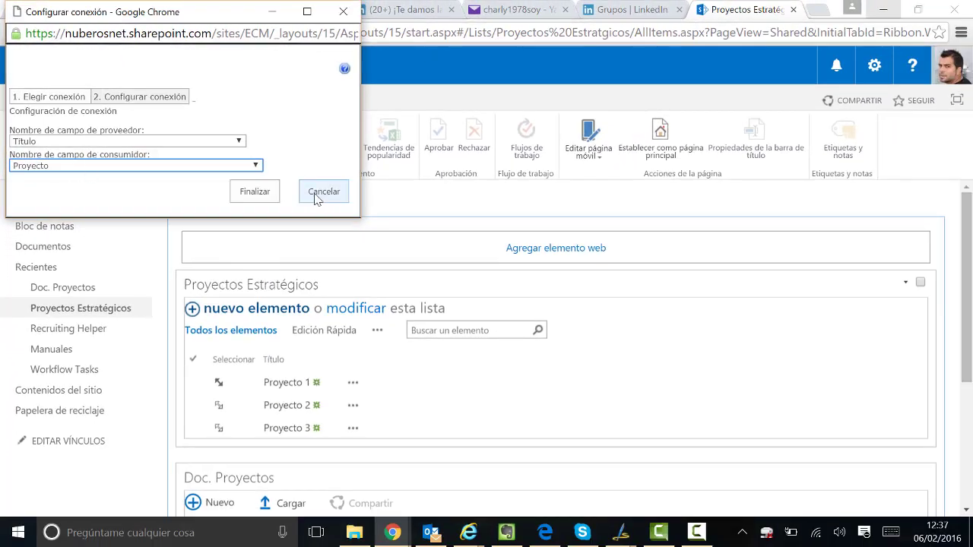
left_click(256, 195)
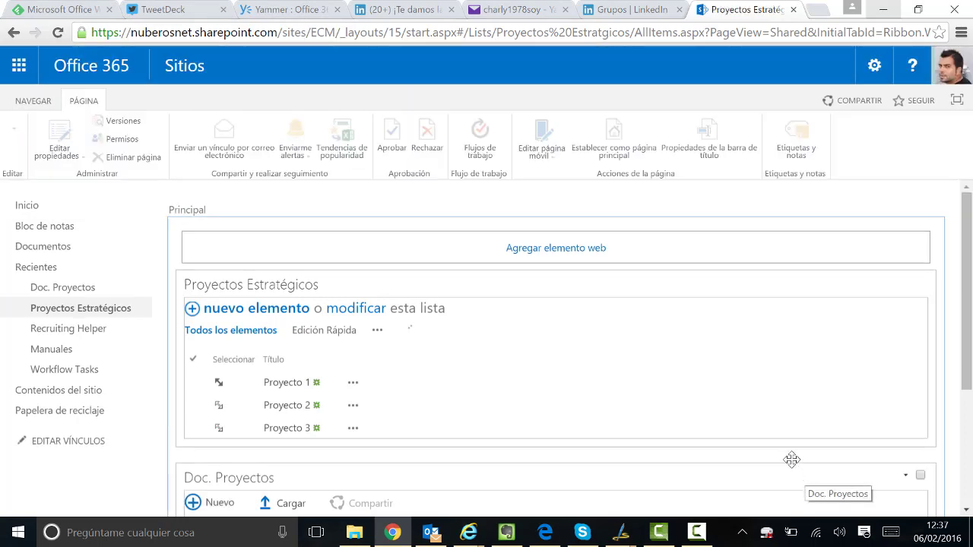
scroll(667, 390, "down", 2)
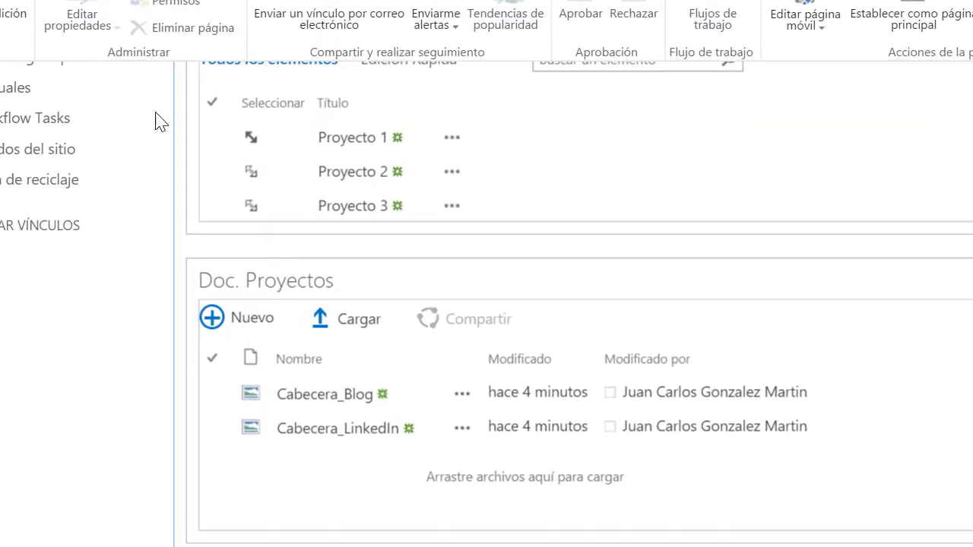
left_click(6, 11)
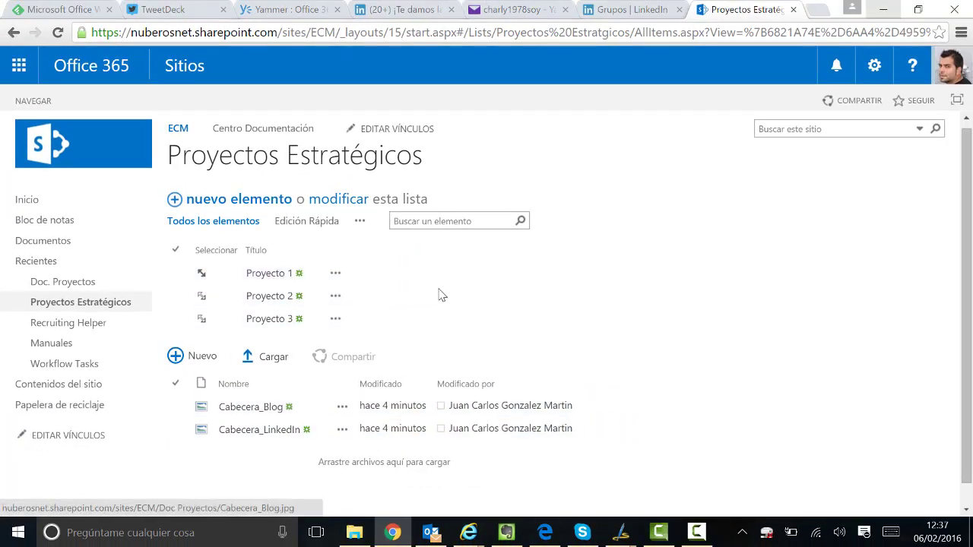
- Put the page back in edit mode and open the properties of the Proyectos Estratégicos web part
left_click(874, 66)
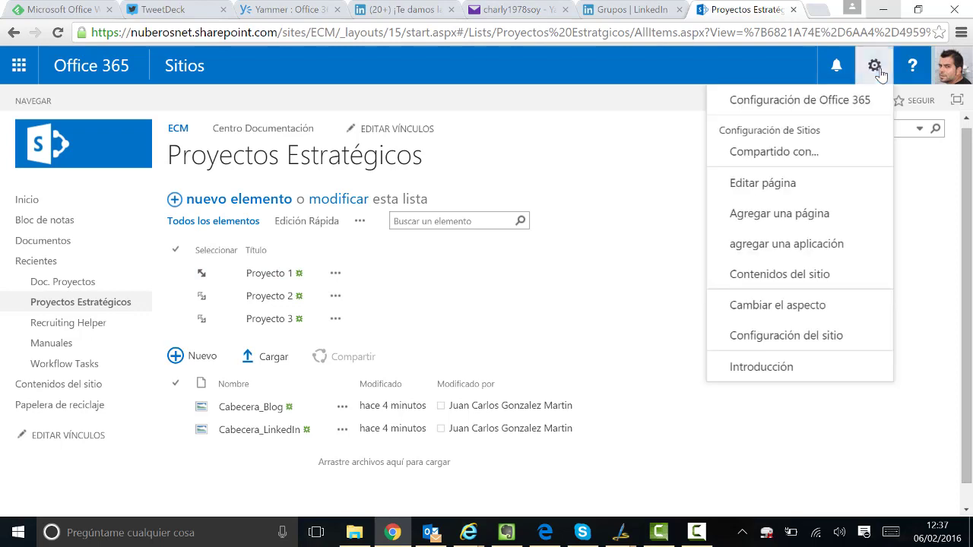
left_click(790, 183)
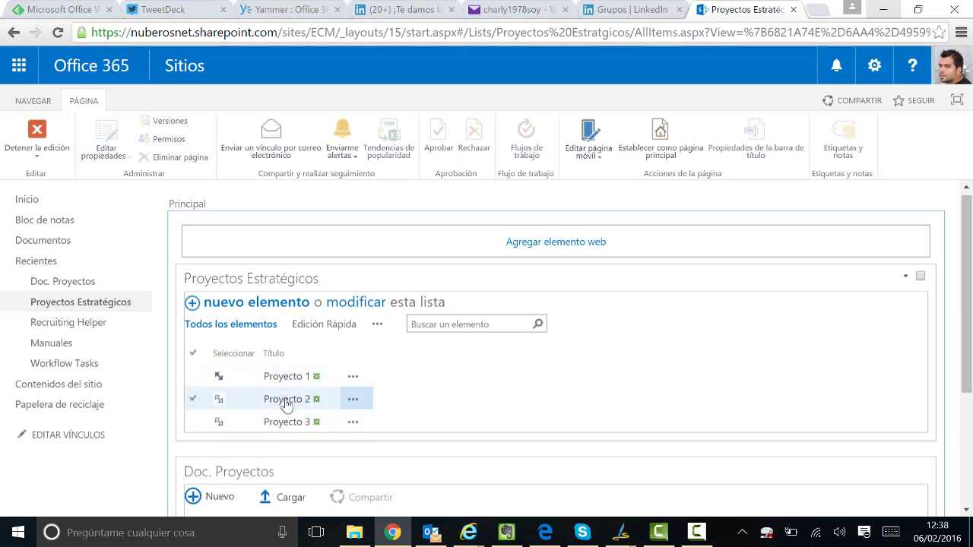
left_click(242, 396)
left_click(905, 278)
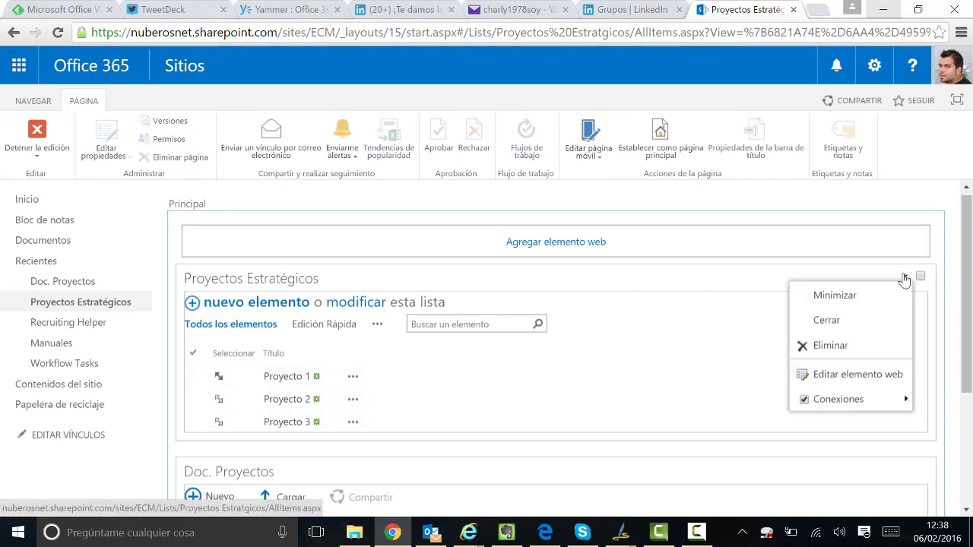
mouse_move(874, 399)
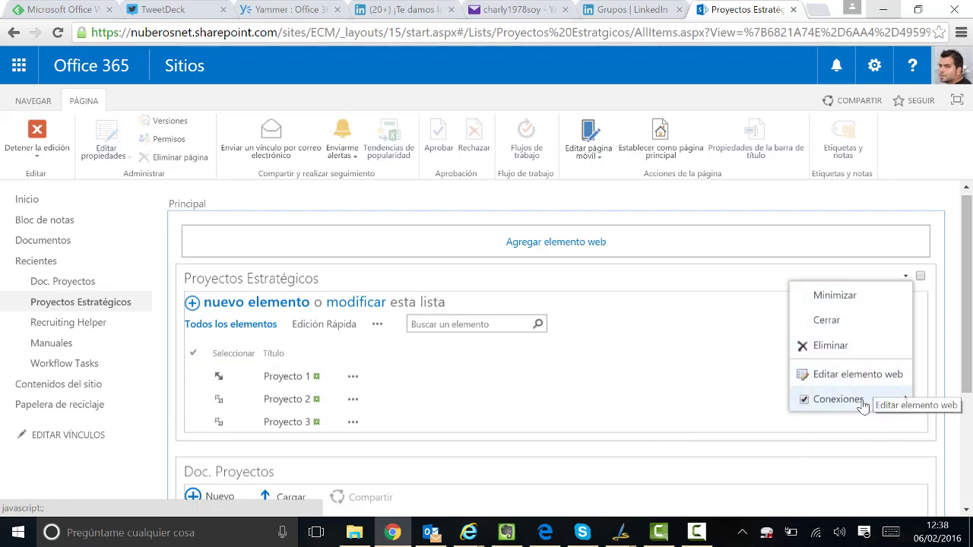
left_click(869, 381)
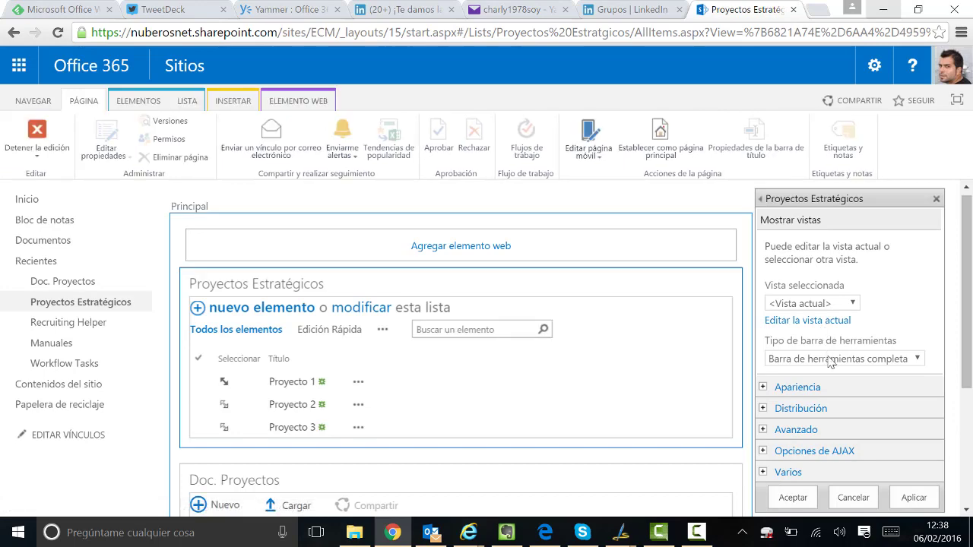
- In the Varios properties, disable sending the first row to connected web parts when the page loads, and accept the change
scroll(787, 453, "down", 2)
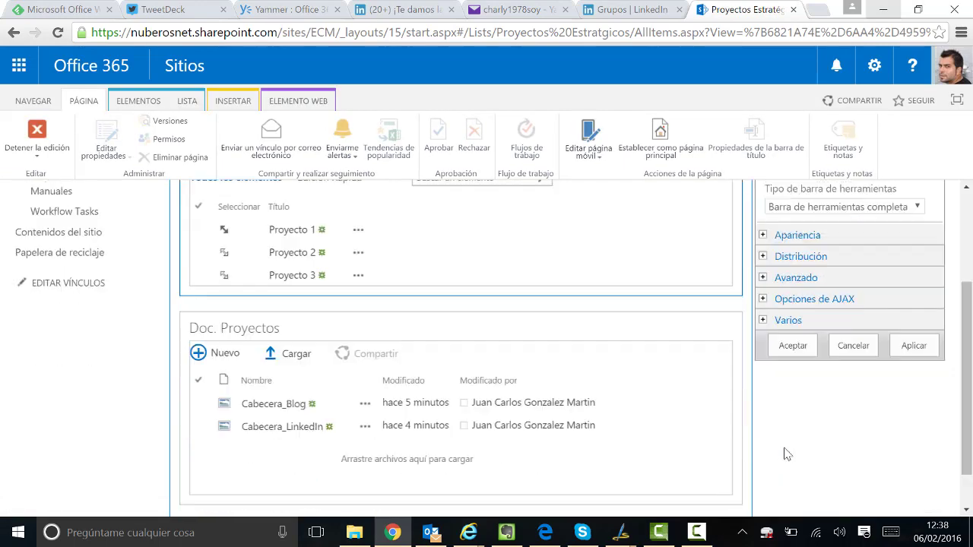
left_click(782, 320)
left_click_drag(967, 339, 961, 431)
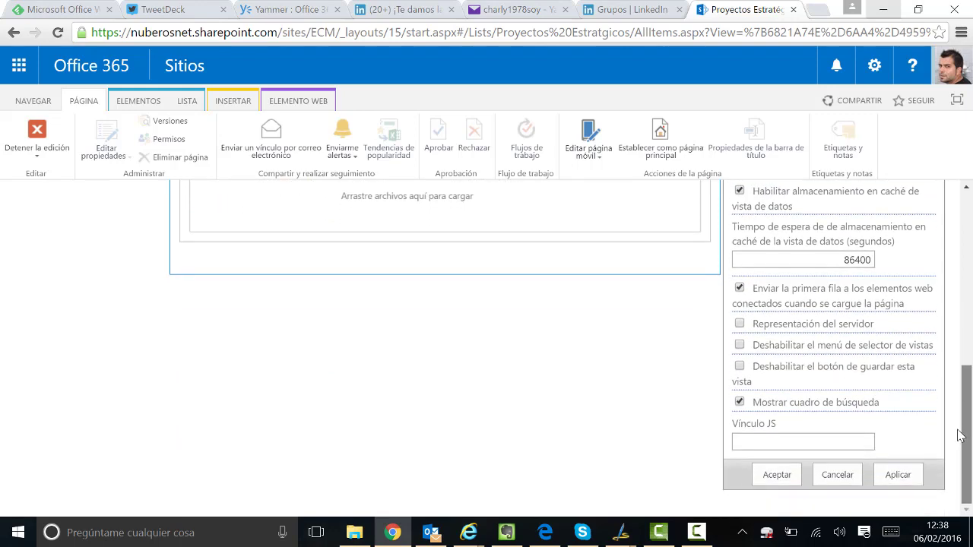
scroll(823, 278, "up", 1)
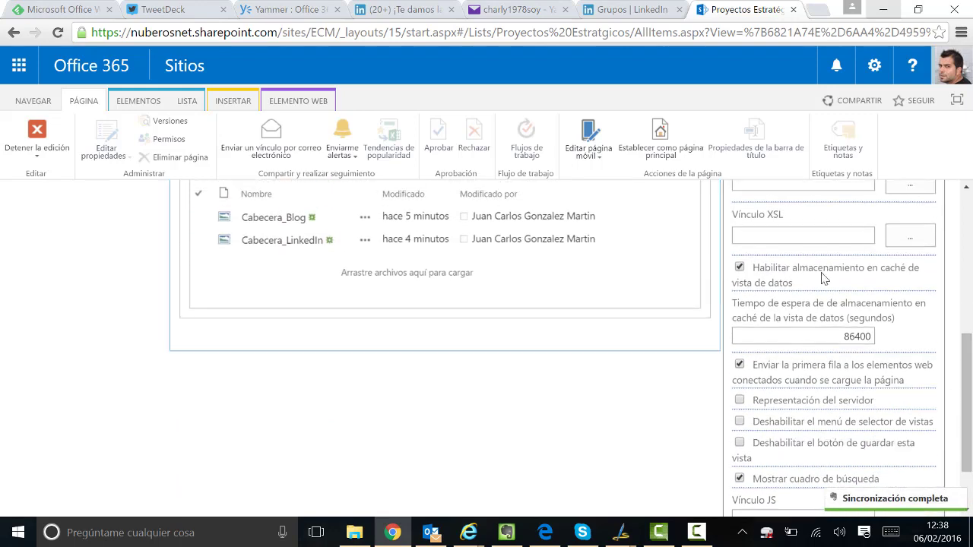
scroll(896, 321, "up", 2)
scroll(869, 333, "down", 2)
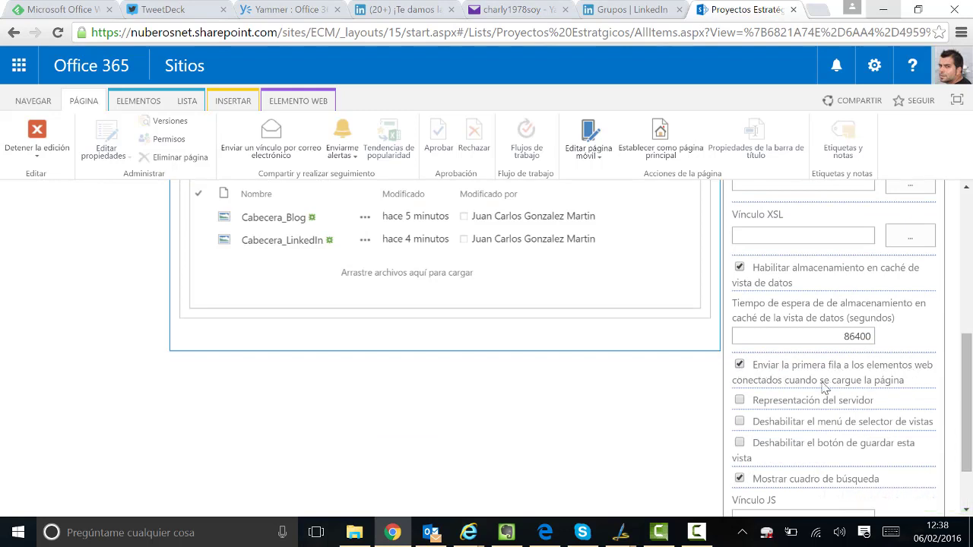
left_click(739, 365)
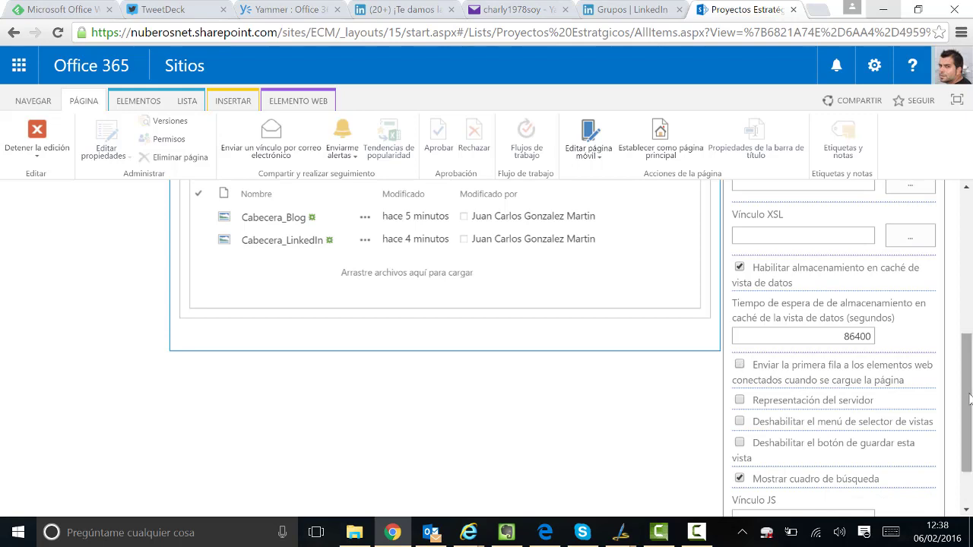
scroll(743, 368, "down", 1)
left_click(770, 477)
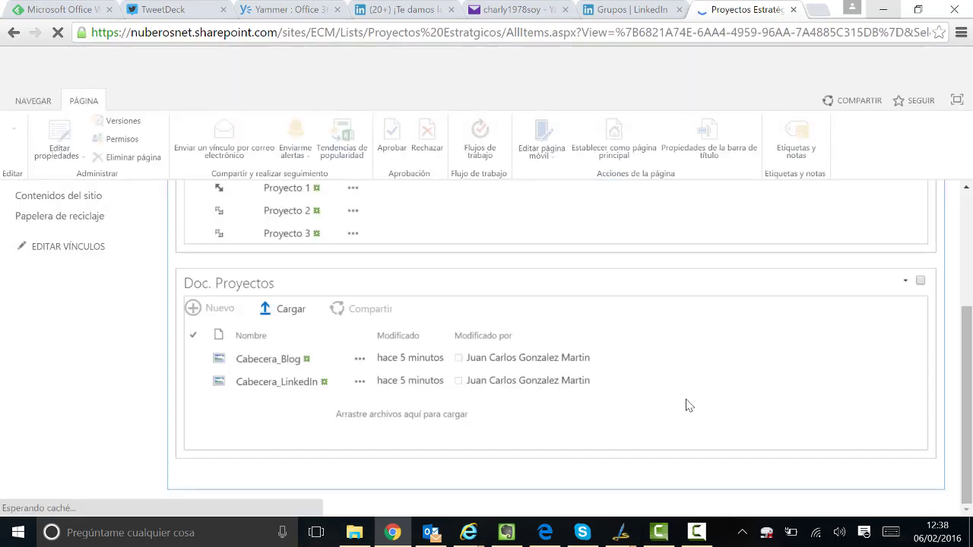
- Set the selected view of the Doc. Proyectos web part to Todos los documentos and apply it
left_click(904, 281)
mouse_move(844, 406)
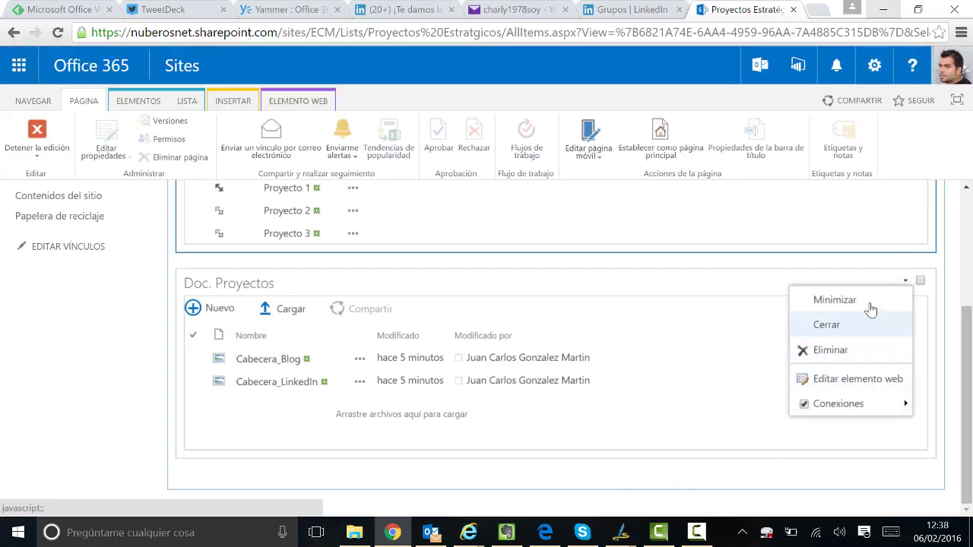
left_click(862, 378)
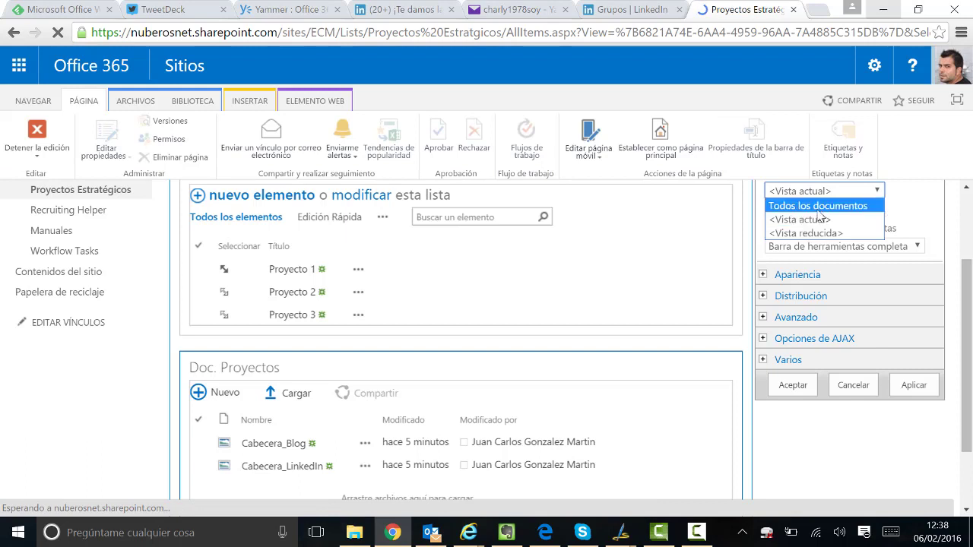
left_click(807, 209)
left_click(609, 156)
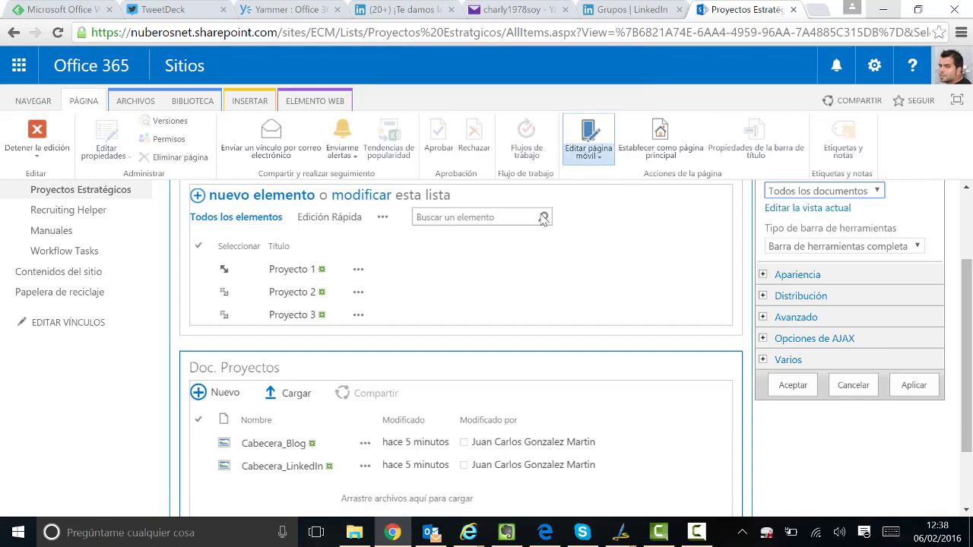
left_click(915, 388)
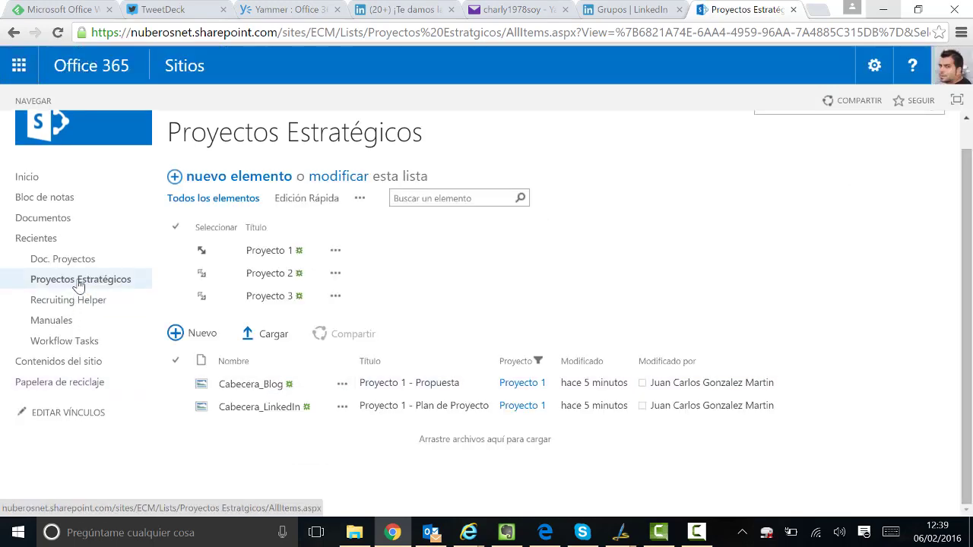
- Reopen the Proyectos Estratégicos page and select Proyecto 1 to test the document filter
left_click(79, 281)
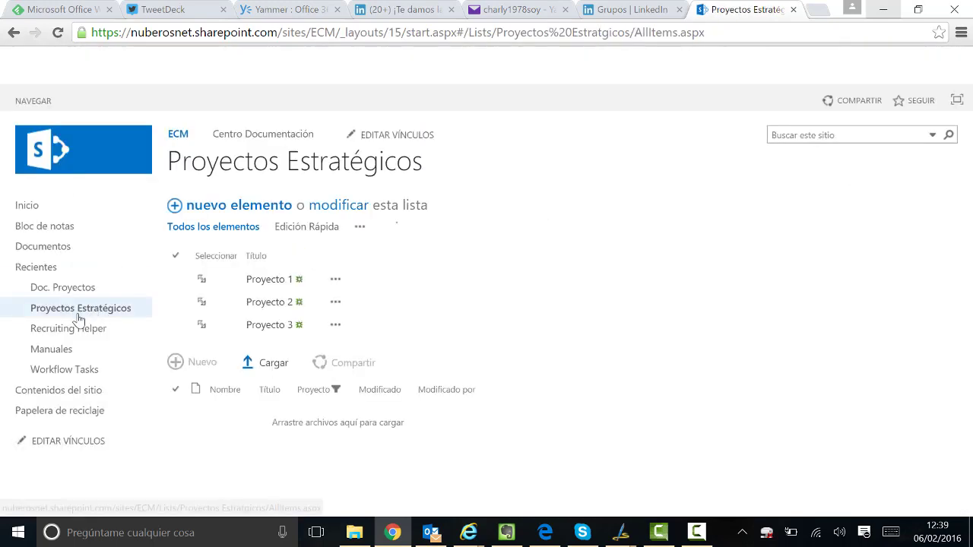
left_click(198, 324)
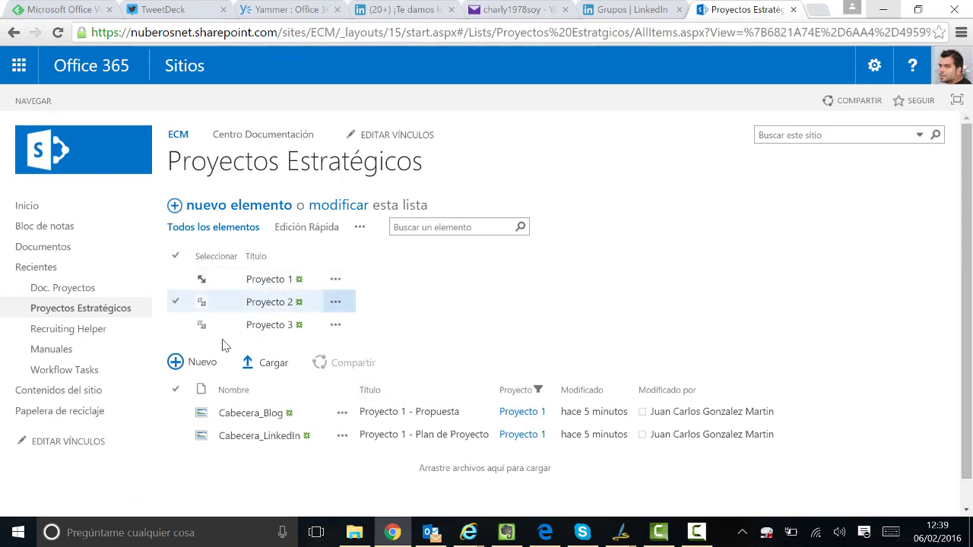
left_click(191, 277)
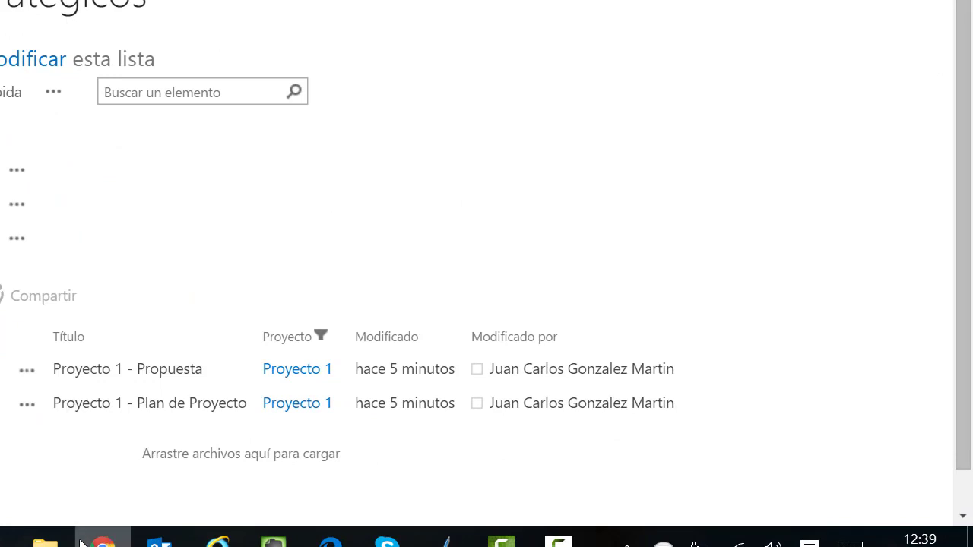
- Upload 20131226_Listado_MVPs and 20140105_MVP_Contributions_Summary from the local 03 MVP Work folder to the project document library
left_click(46, 540)
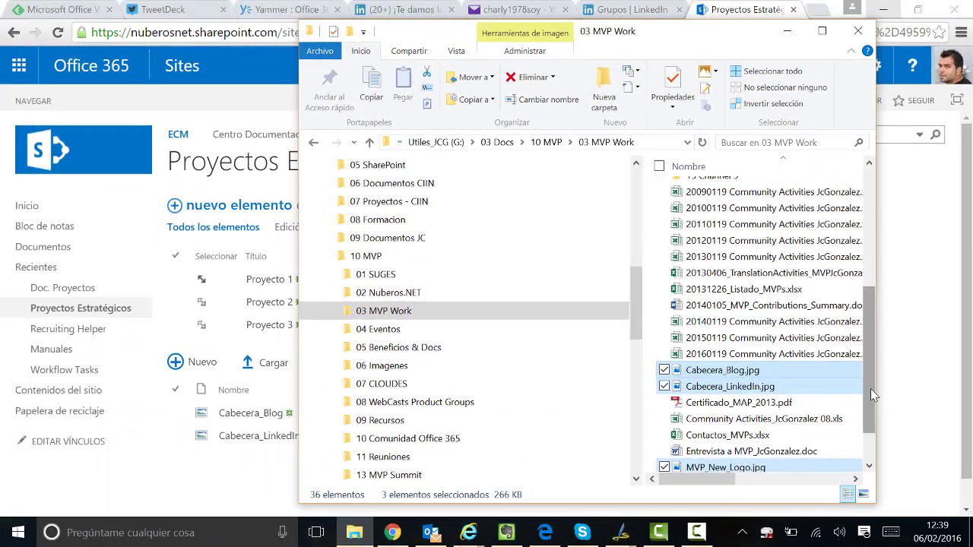
mouse_move(870, 388)
left_mouse_down()
mouse_move(877, 274)
mouse_move(869, 392)
left_mouse_up()
left_click(774, 306)
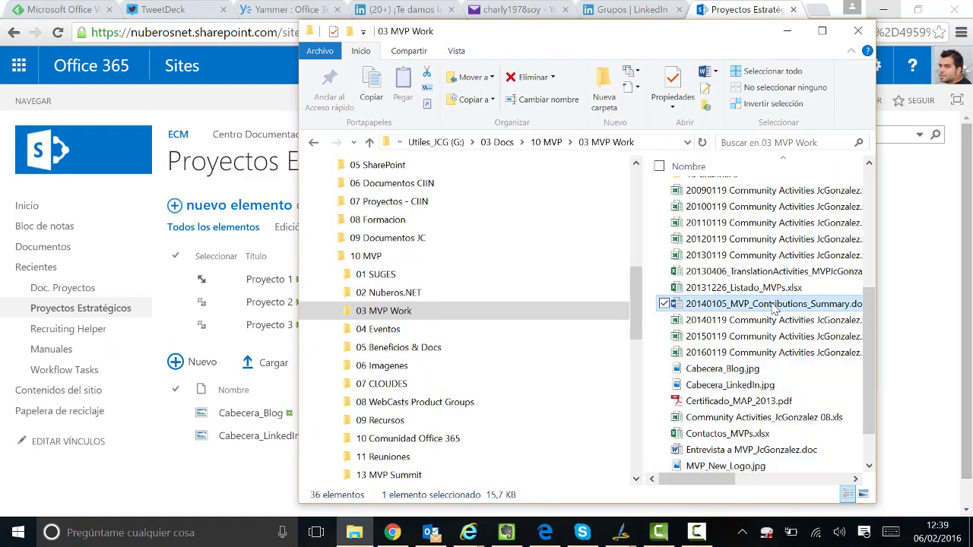
left_click(790, 293, "ctrl")
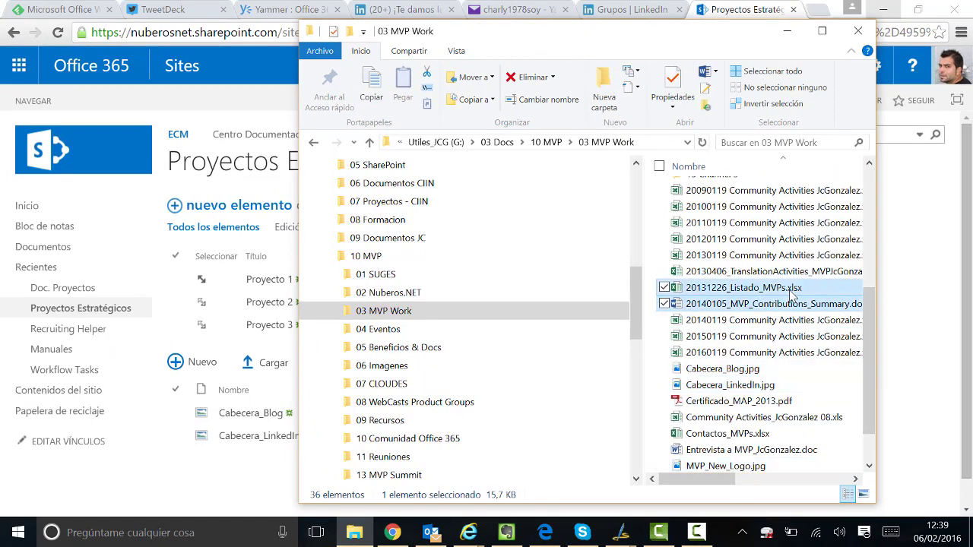
left_click_drag(790, 293, 235, 441)
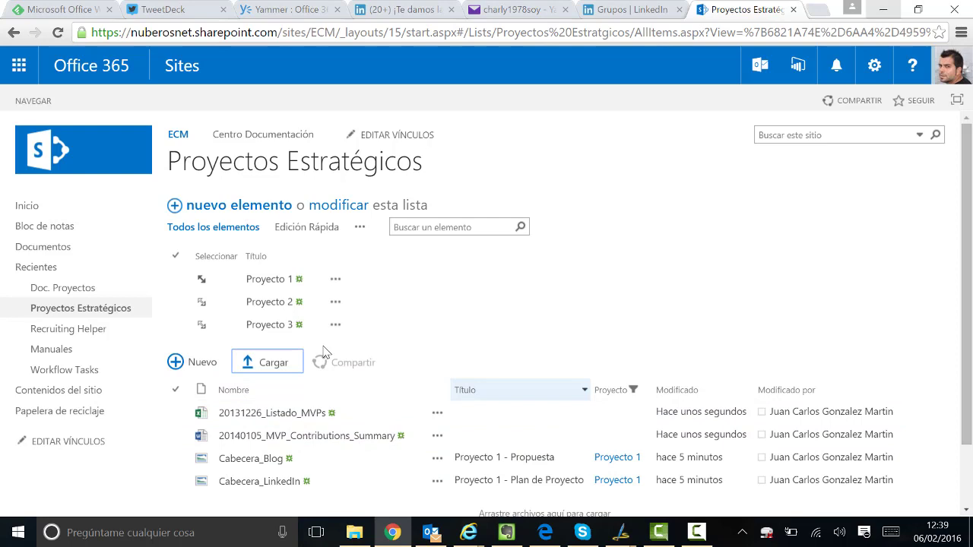
- Switch the document library to Edición rápida and assign Proyecto 1 to 20131226_Listado_MVPs
left_click(397, 366)
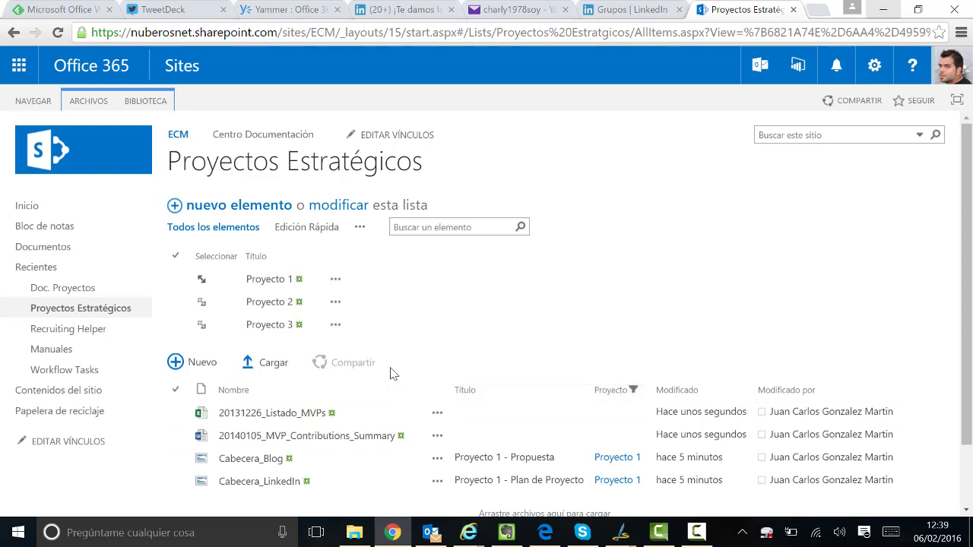
left_click(147, 101)
left_click(53, 140)
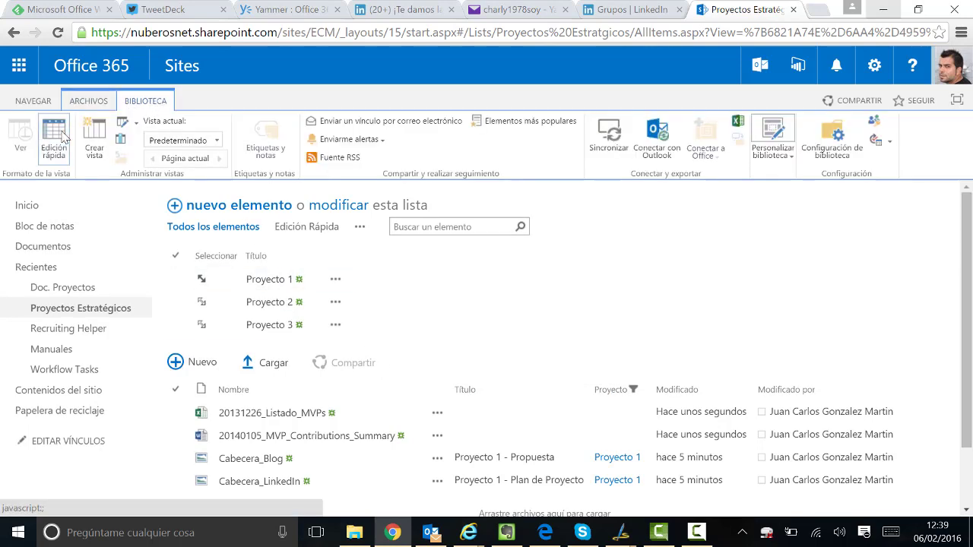
left_click(658, 412)
left_click(655, 409)
left_click(638, 431)
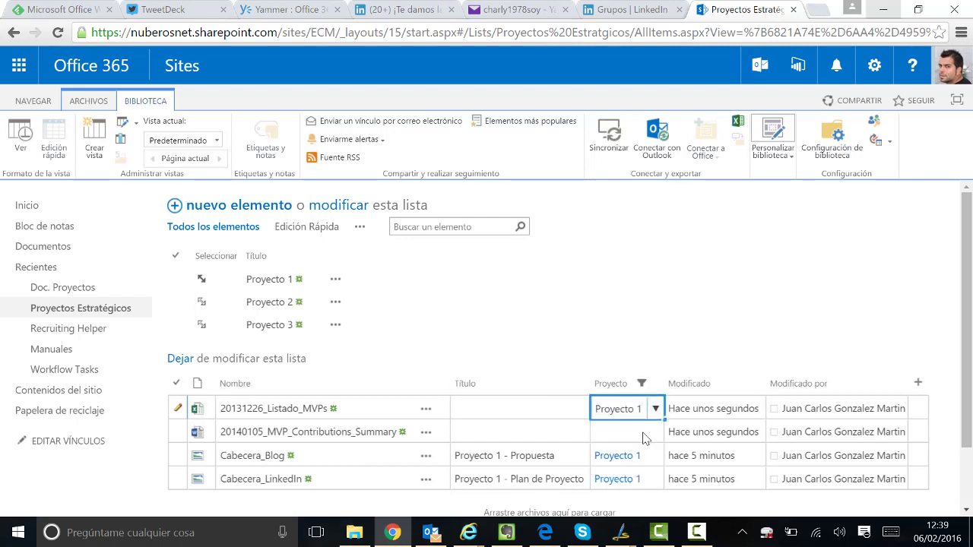
- Assign Proyecto 1 to the 20140105_MVP_Contributions_Summary document in its Proyecto column
left_click(654, 433)
left_click(655, 431)
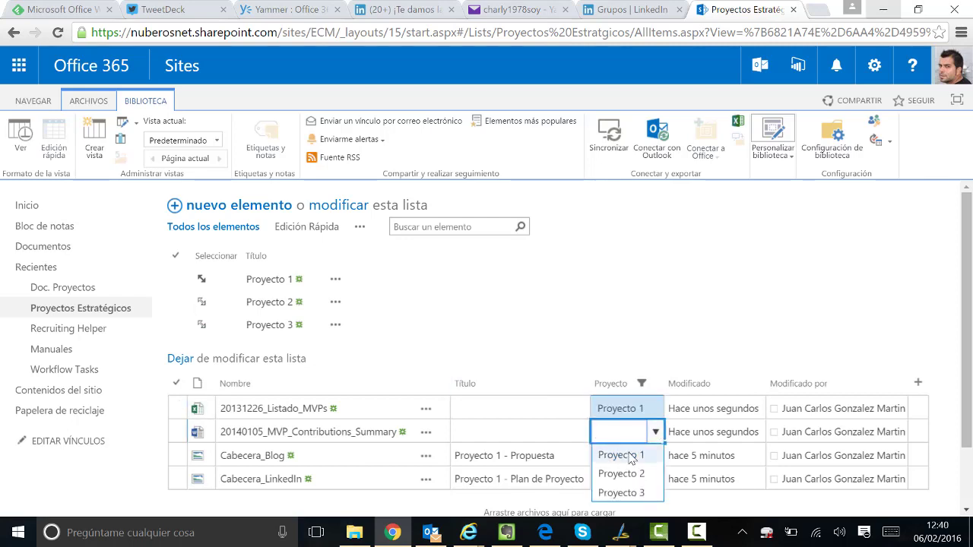
left_click(631, 457)
- Title 20131226_Listado_MVPs as Proyecto 1 - Anexo 1 and 20140105_MVP_Contributions_Summary as Proyecto 1 - Anexo 2
left_click(533, 410)
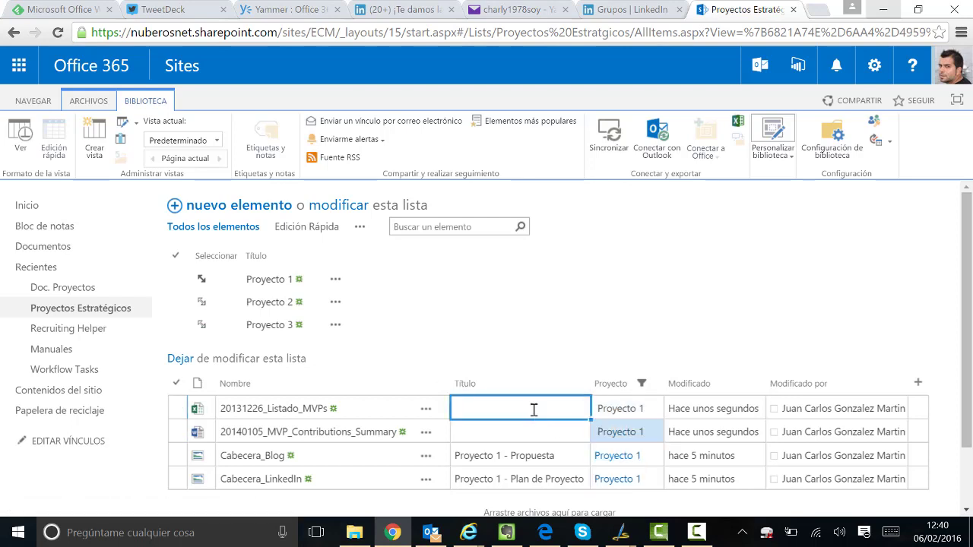
left_click(533, 412)
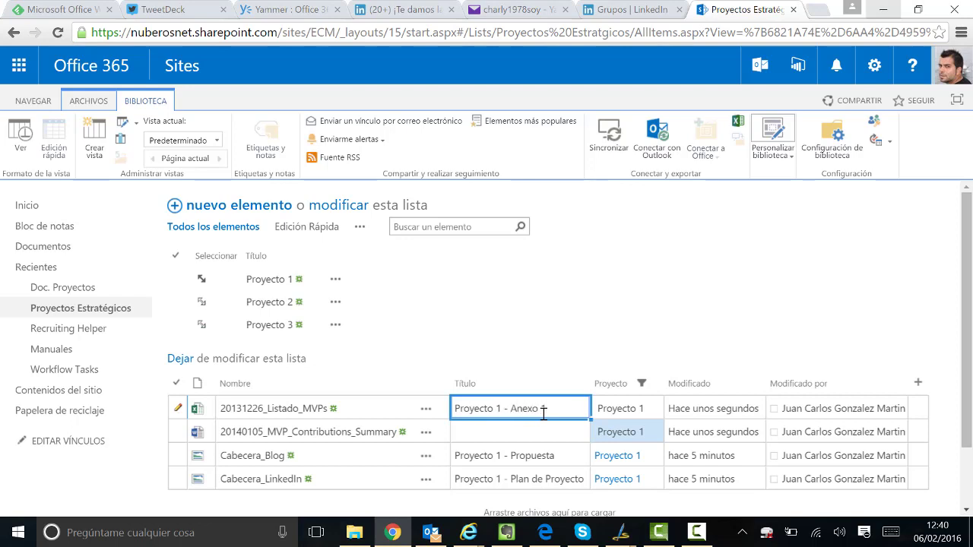
left_click(519, 433)
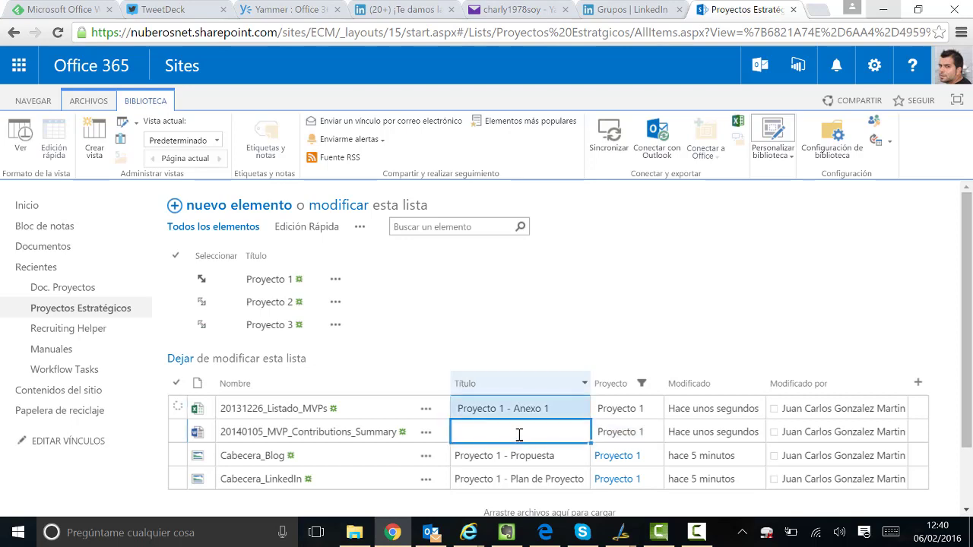
type("Proyecto 1 - Anexo 2")
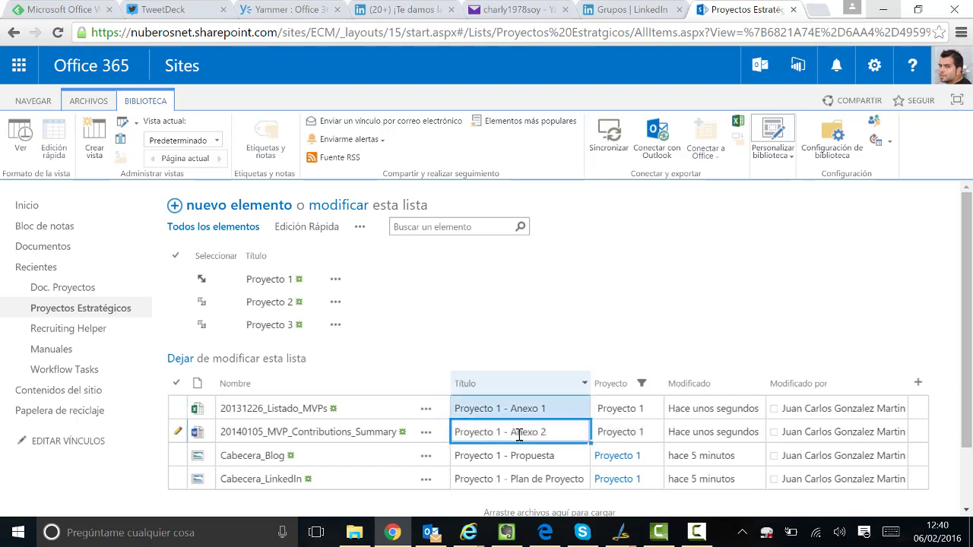
left_click(552, 453)
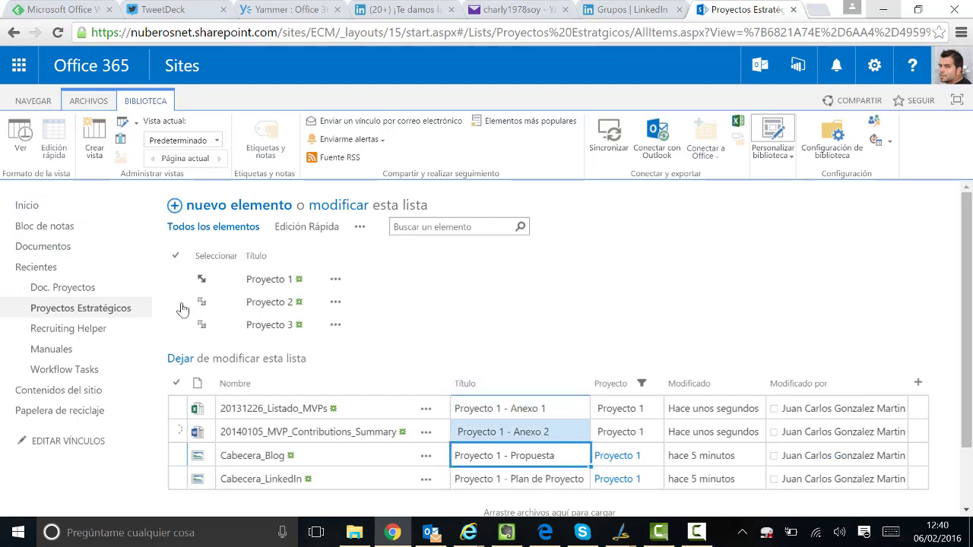
- Return the document library to its standard view and test the filter by selecting Proyecto 2, then Proyecto 1
left_click(23, 143)
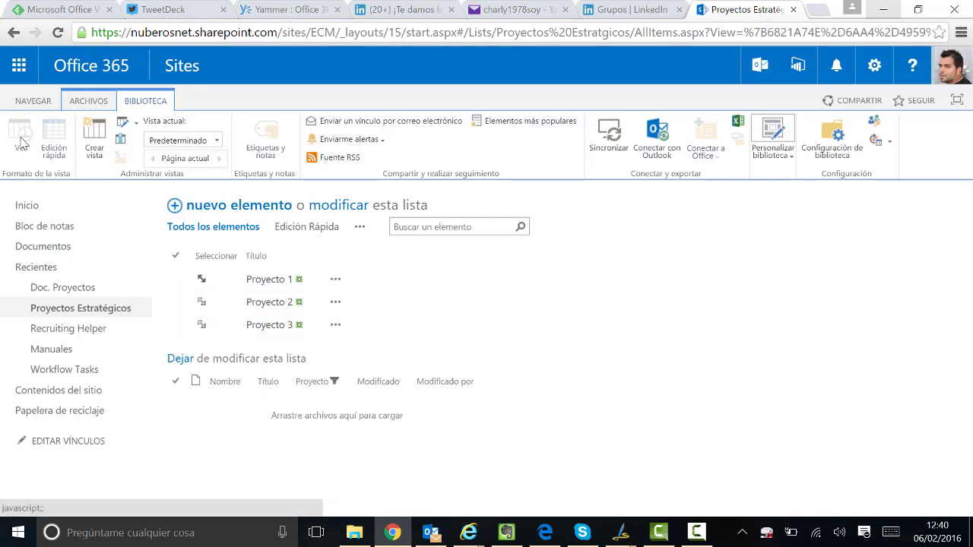
left_click(202, 307)
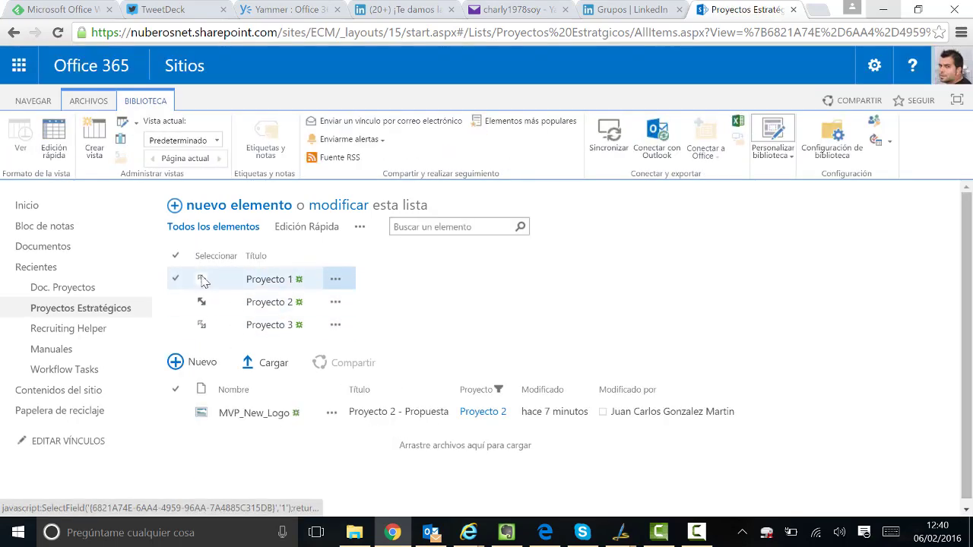
left_click(202, 281)
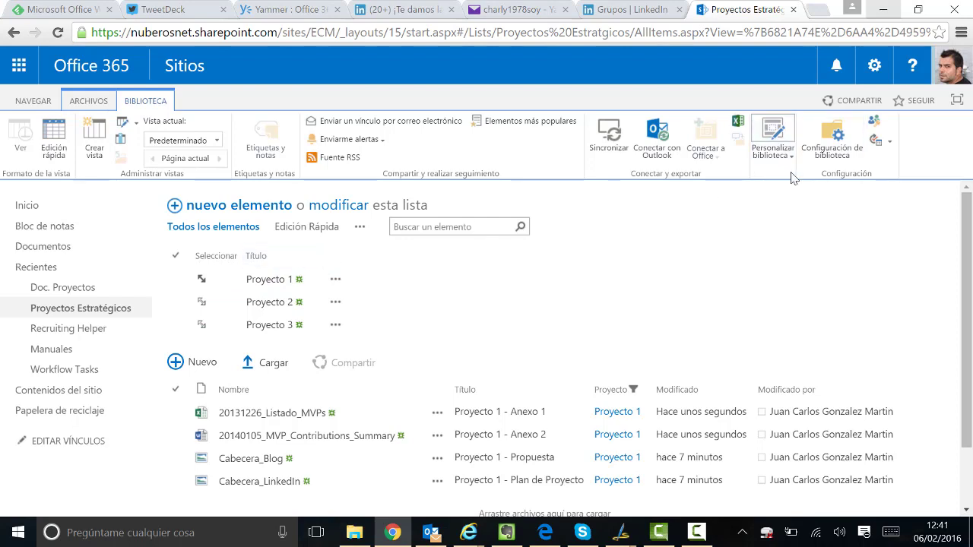
- Open the Formulario de presentación predeterminado of the Proyectos Estratégicos list for editing
left_click(451, 208)
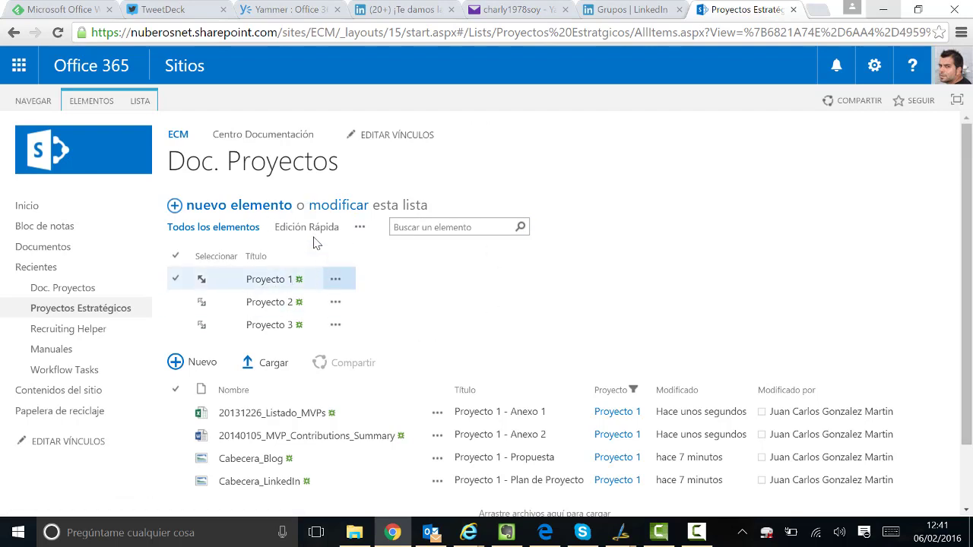
left_click(140, 102)
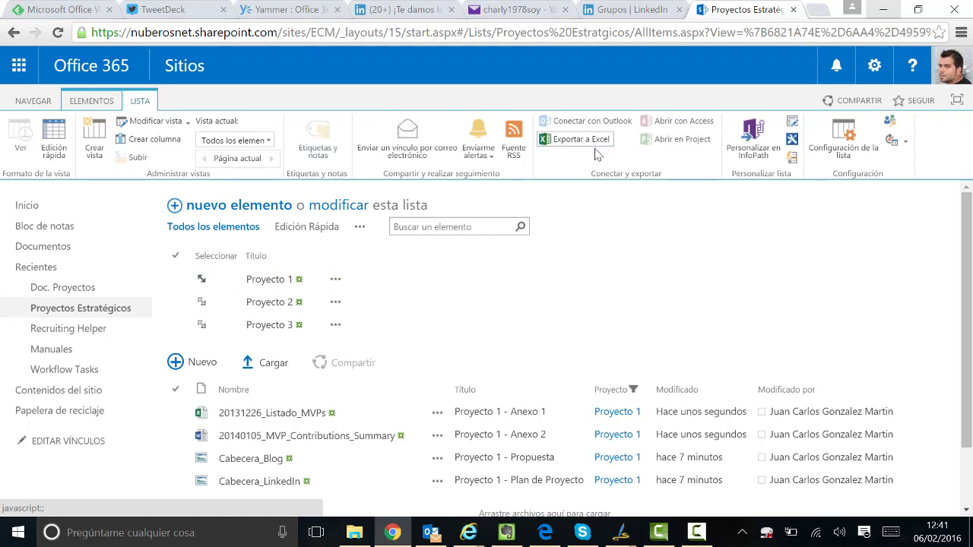
left_click(793, 124)
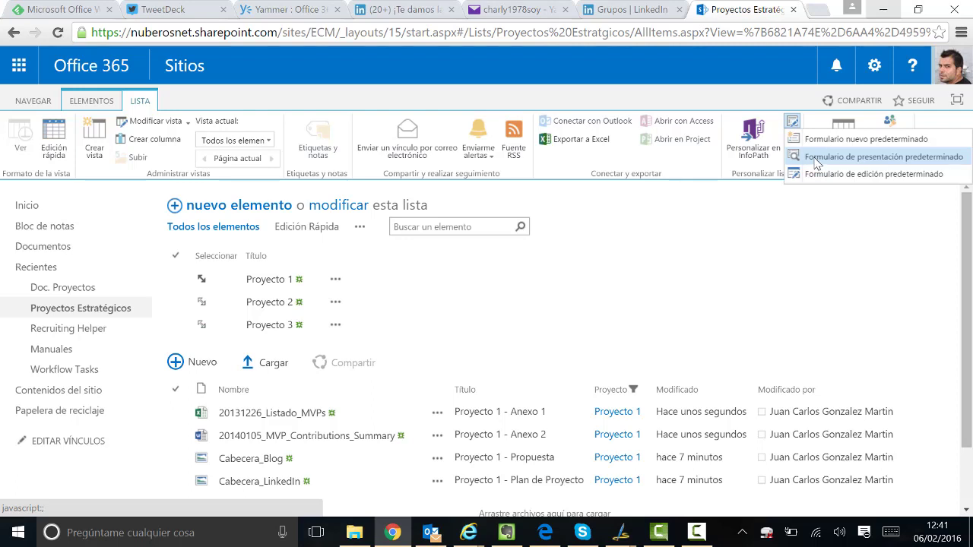
left_click(815, 159)
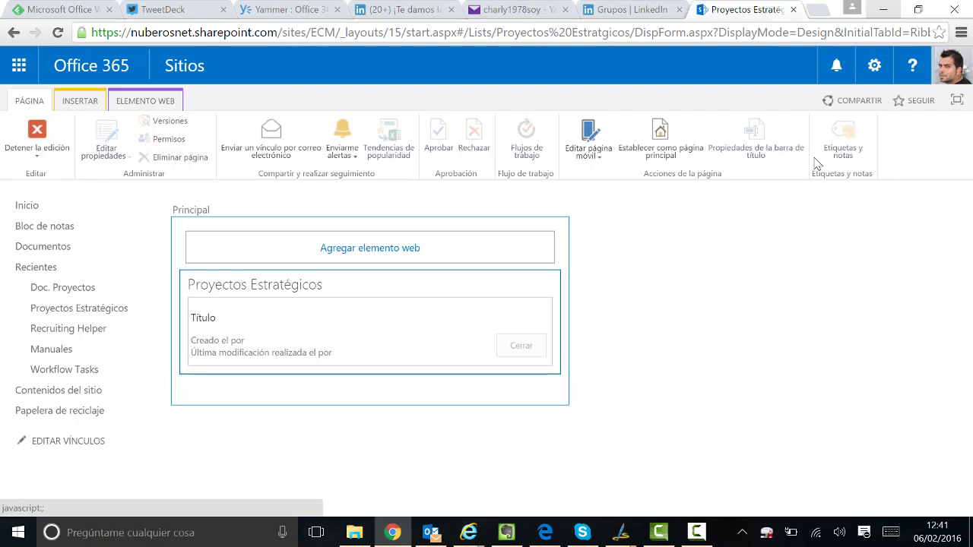
- Add the Doc. Proyectos library as a web part in the Principal zone of the display form page
left_click(337, 272)
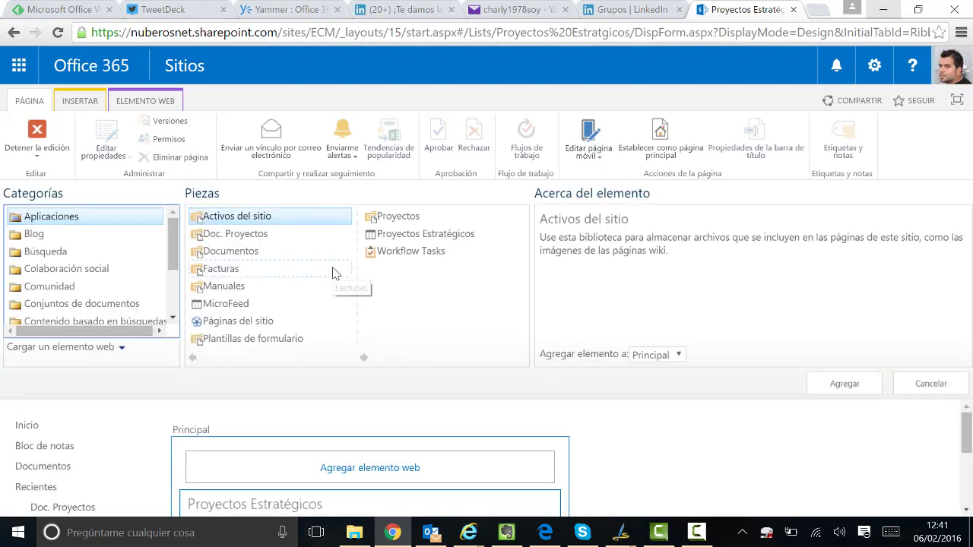
left_click(236, 235)
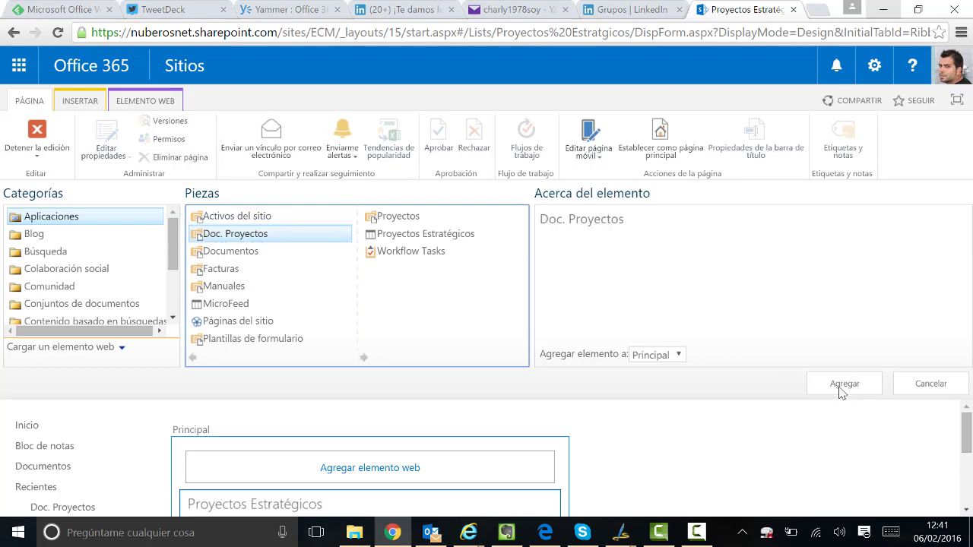
left_click(842, 386)
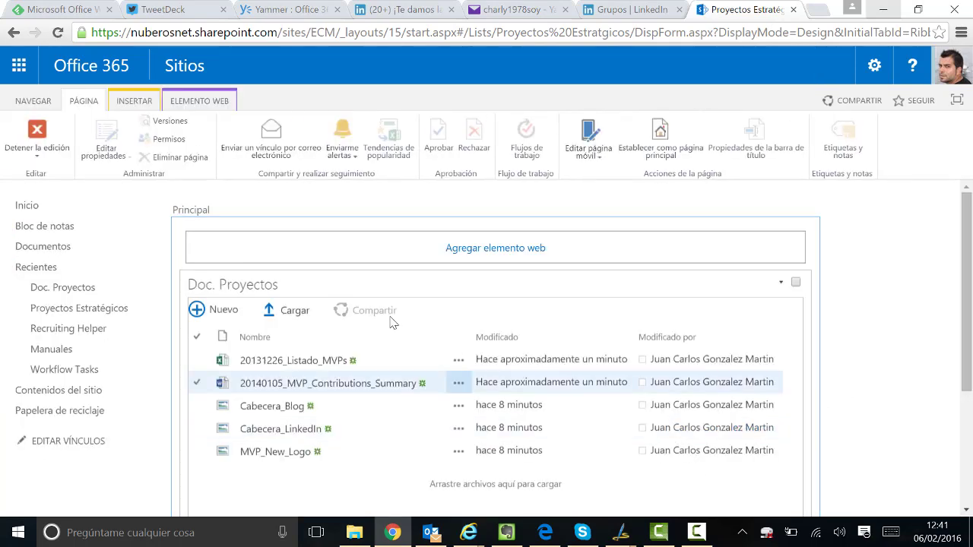
- Set the selected view of the form page's Doc. Proyectos web part to Todos los documentos and accept the change
scroll(740, 328, "down", 3)
scroll(728, 340, "up", 2)
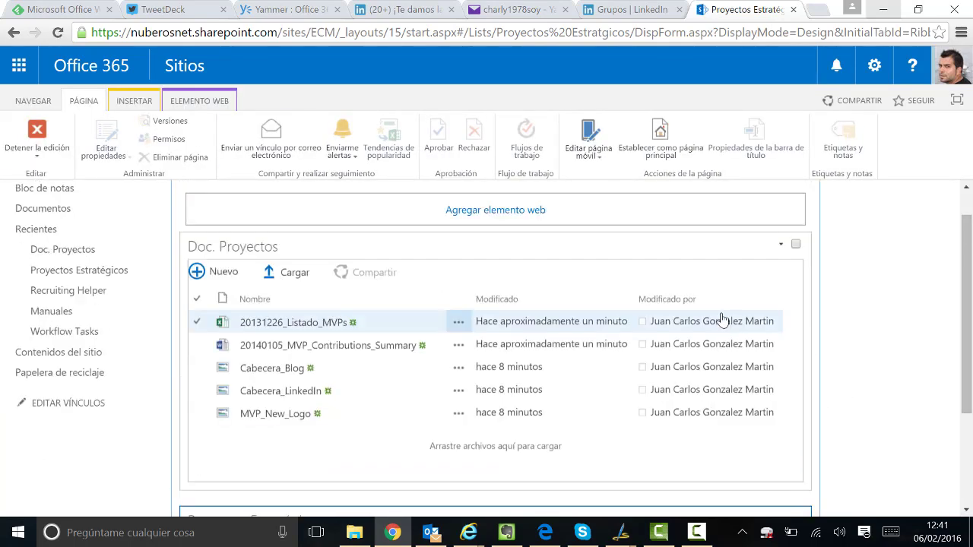
scroll(720, 316, "down", 1)
scroll(720, 313, "up", 1)
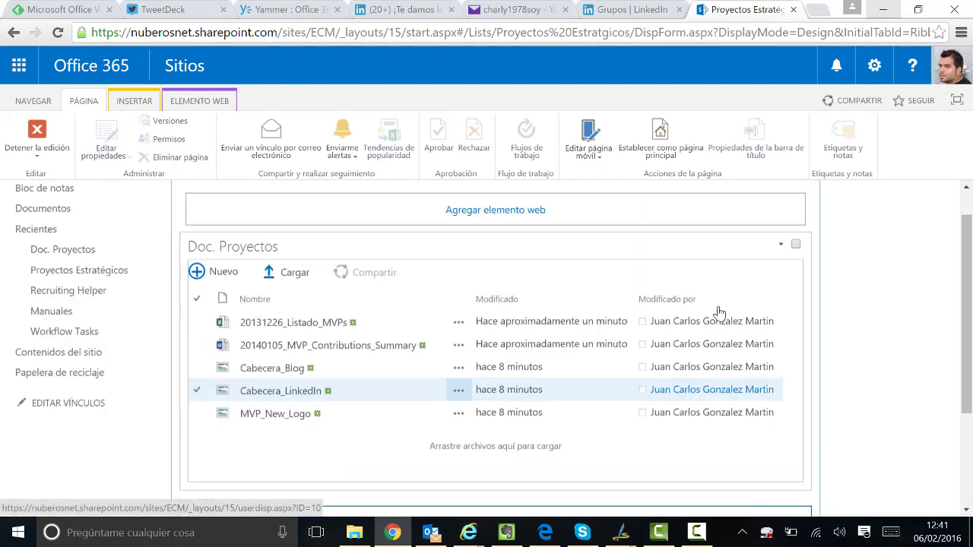
left_click(781, 247)
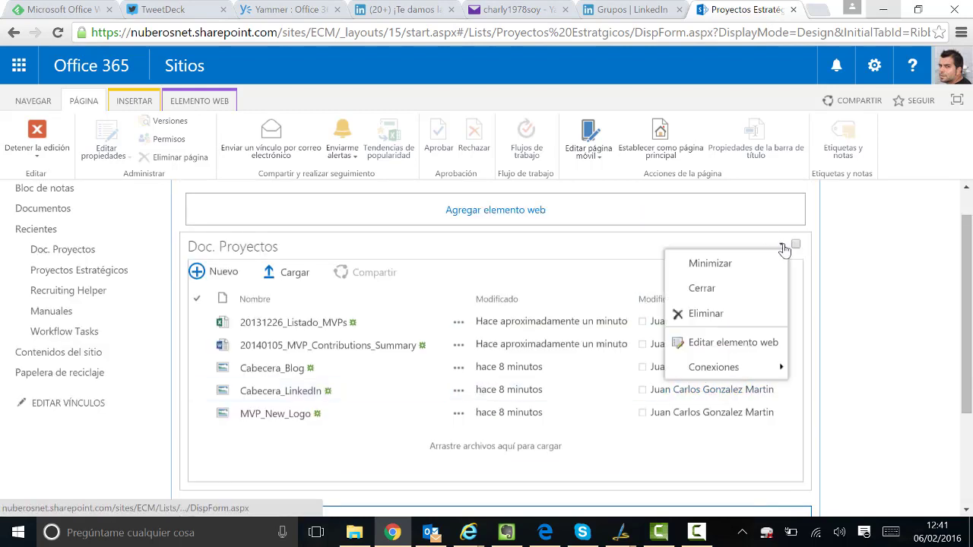
left_click(752, 343)
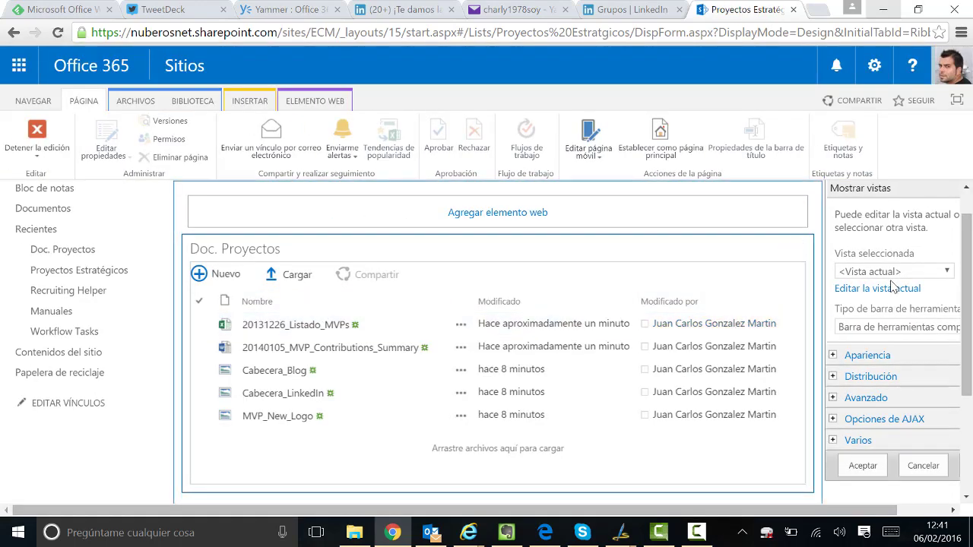
left_click(922, 273)
left_click(915, 285)
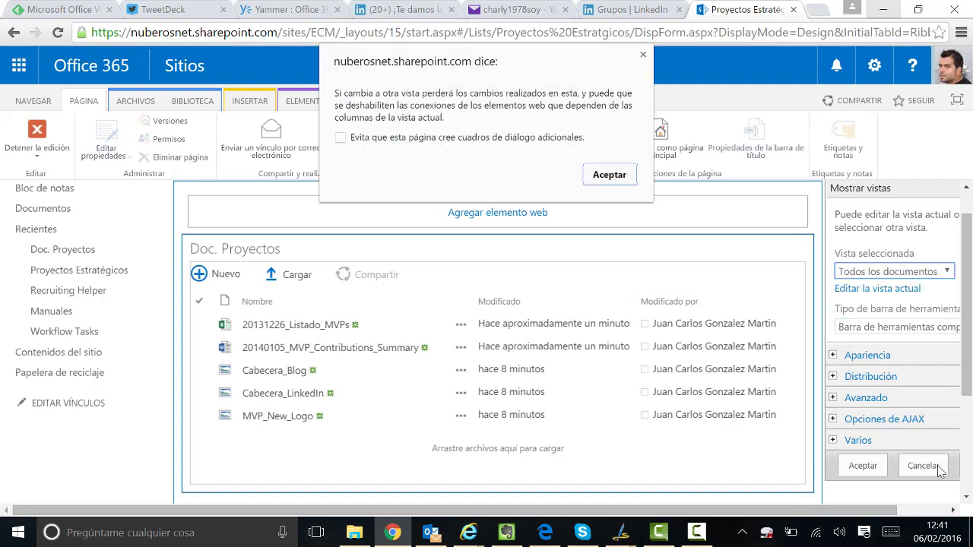
left_click(611, 177)
left_click(860, 469)
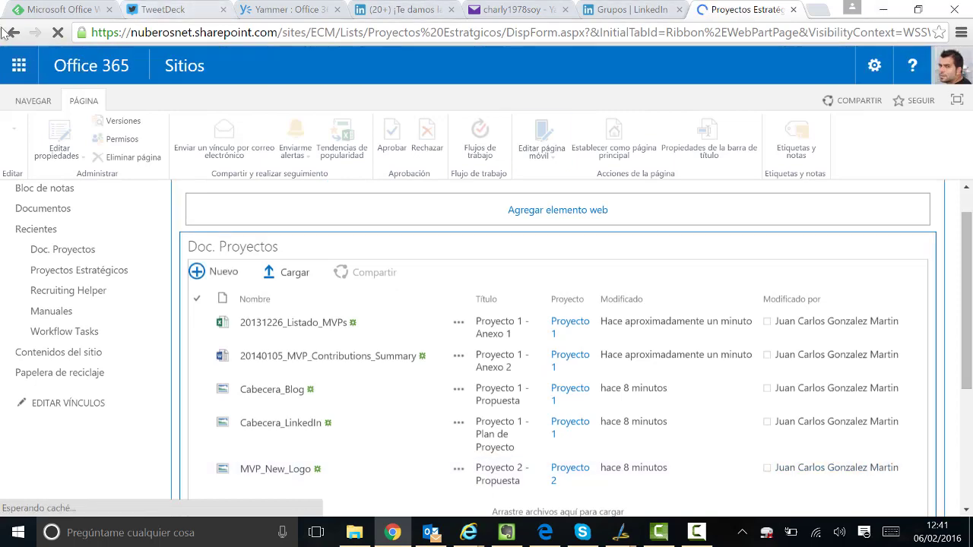
- Start a connection so the Doc. Proyectos web part gets its filter values from Proyectos Estratégicos
scroll(524, 313, "down", 3)
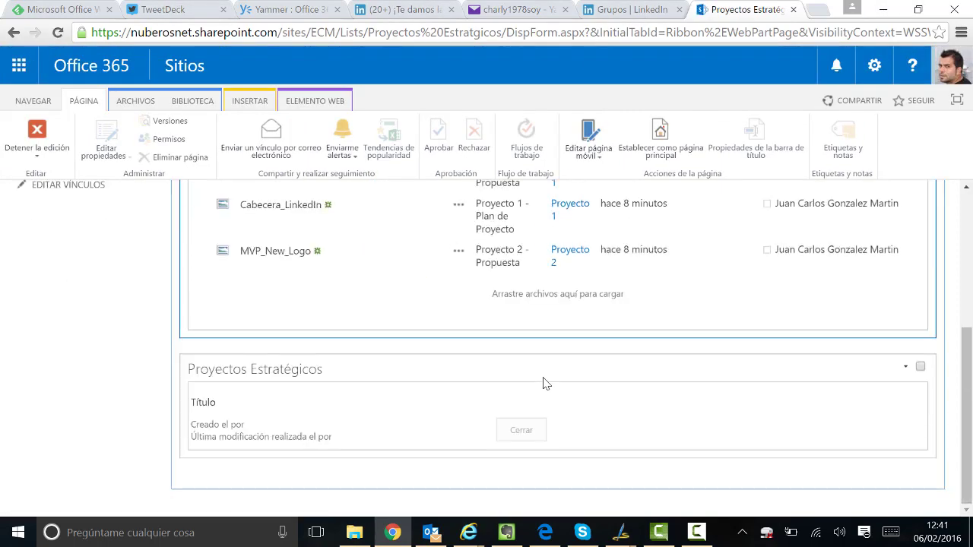
scroll(544, 382, "up", 2)
scroll(543, 382, "up", 1)
scroll(929, 346, "down", 2)
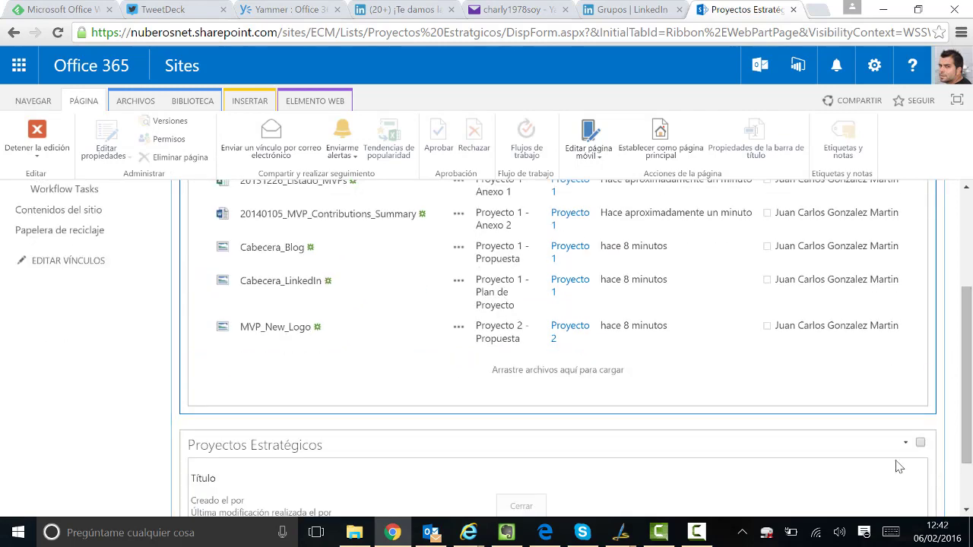
scroll(846, 363, "up", 2)
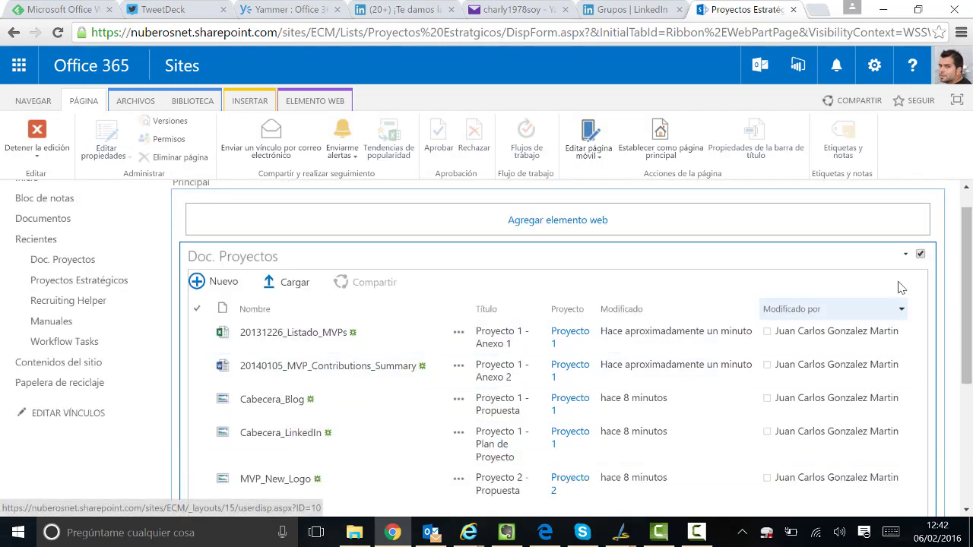
left_click(905, 256)
mouse_move(855, 377)
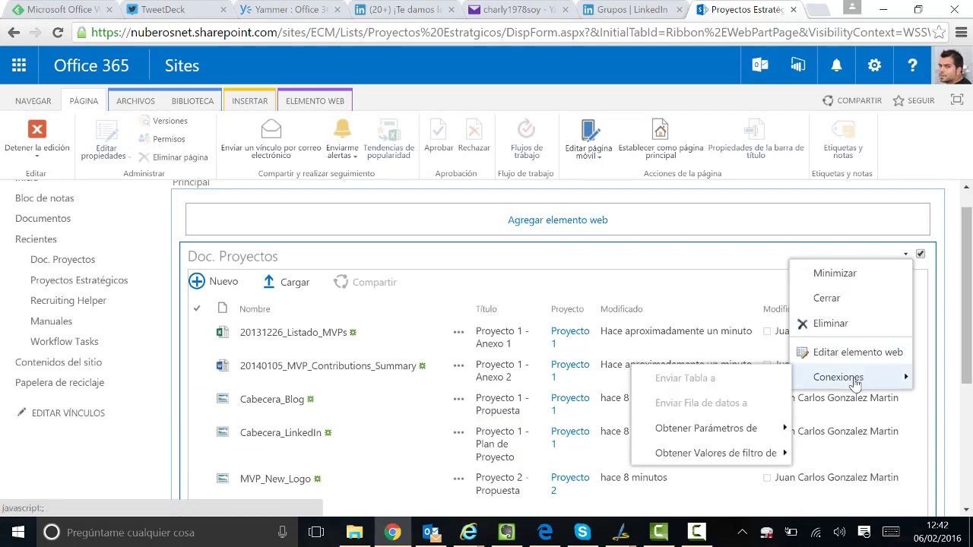
mouse_move(726, 460)
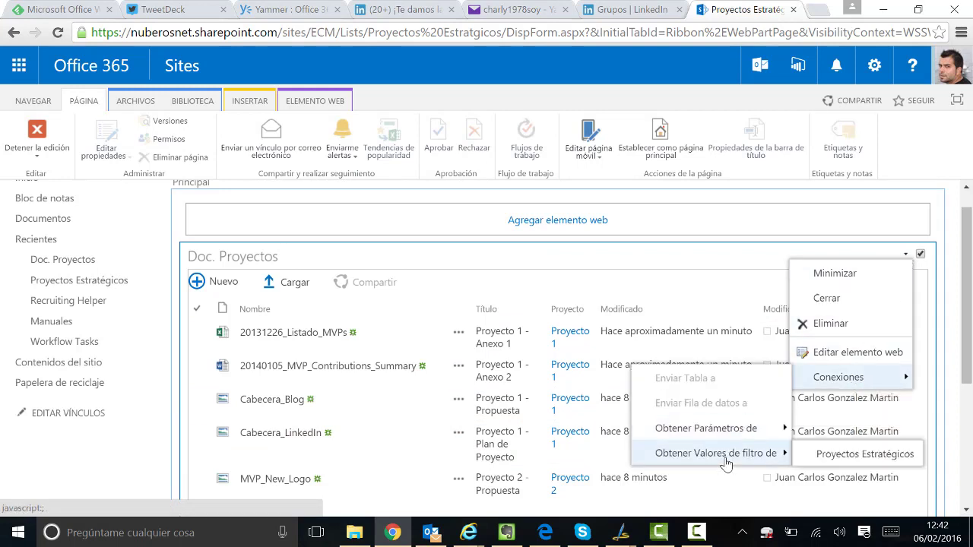
left_click(848, 456)
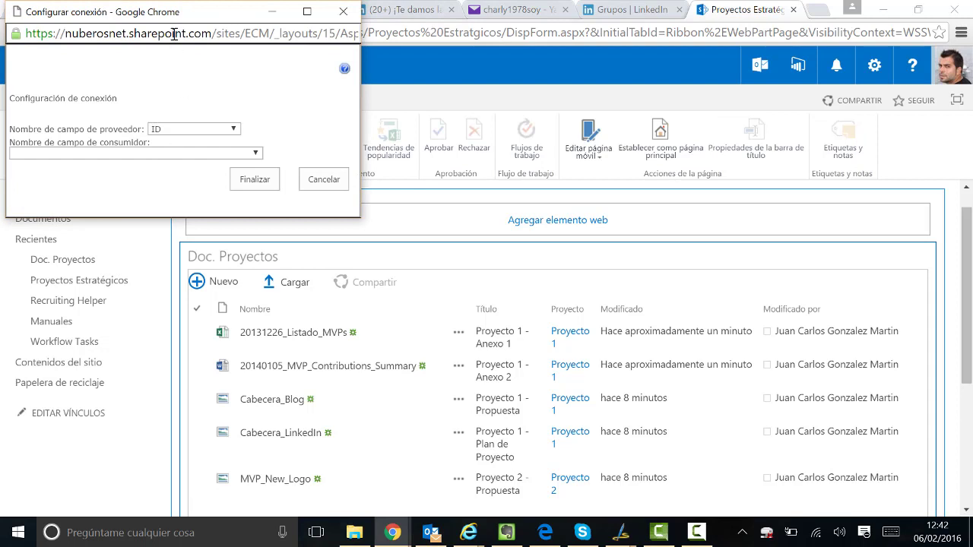
- Map the provider field Título to the consumer field Proyecto and finish the web part connection
left_click(219, 130)
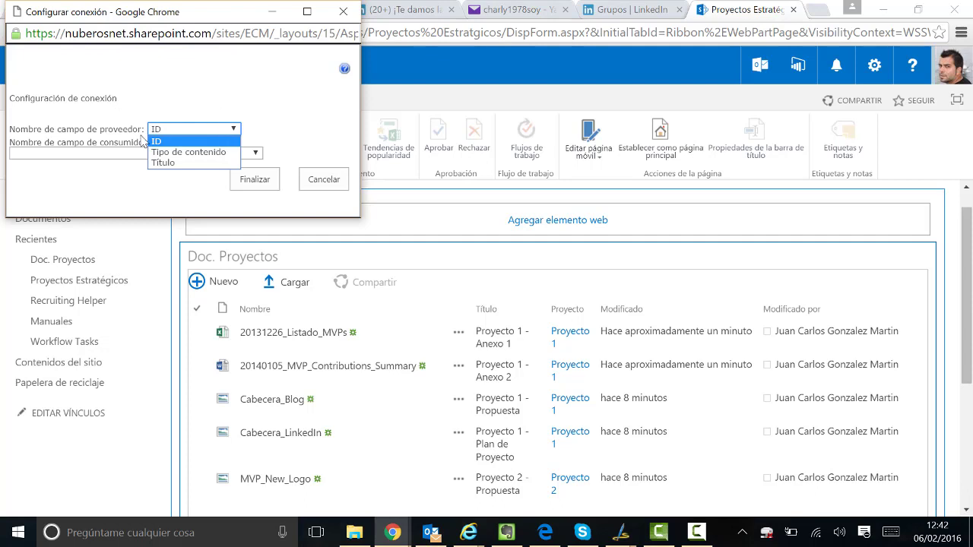
left_click(171, 164)
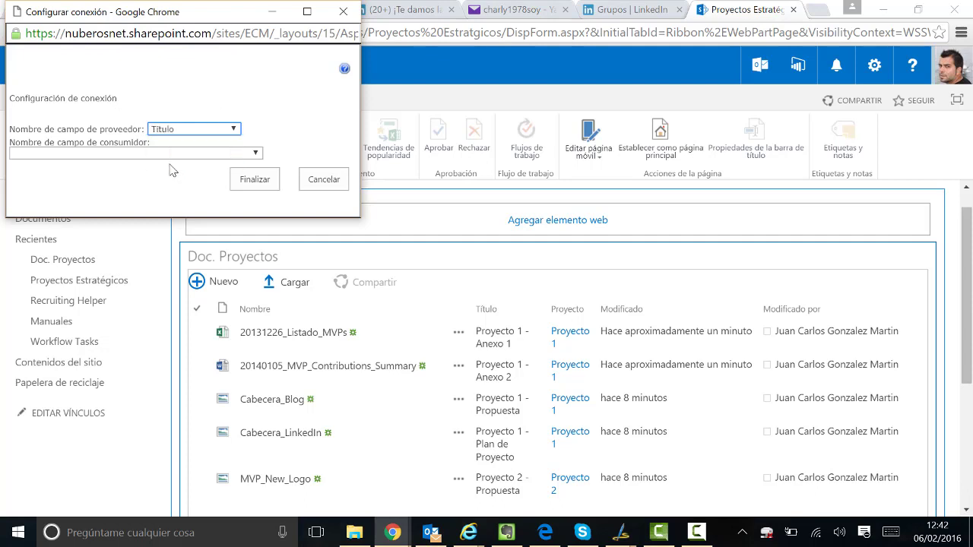
left_click(172, 155)
left_click(19, 199)
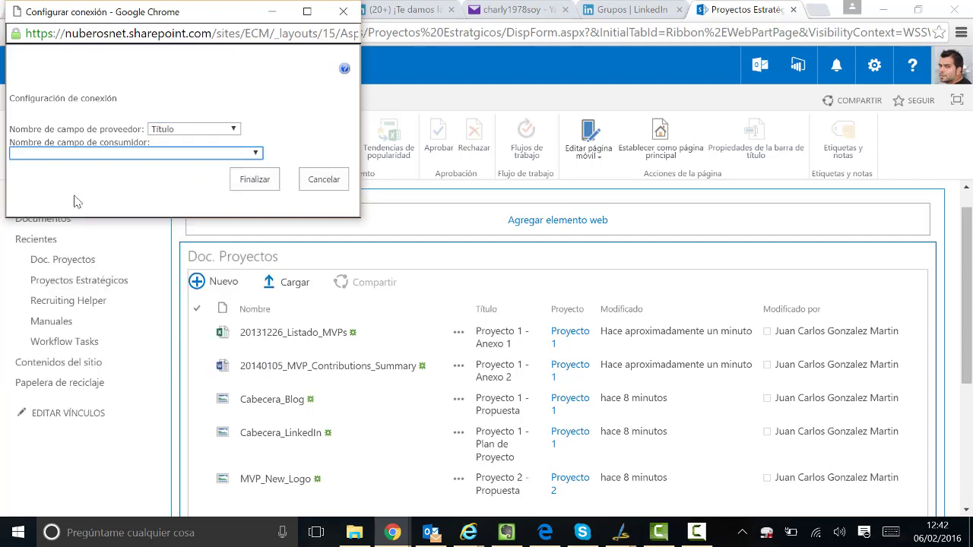
left_click(256, 178)
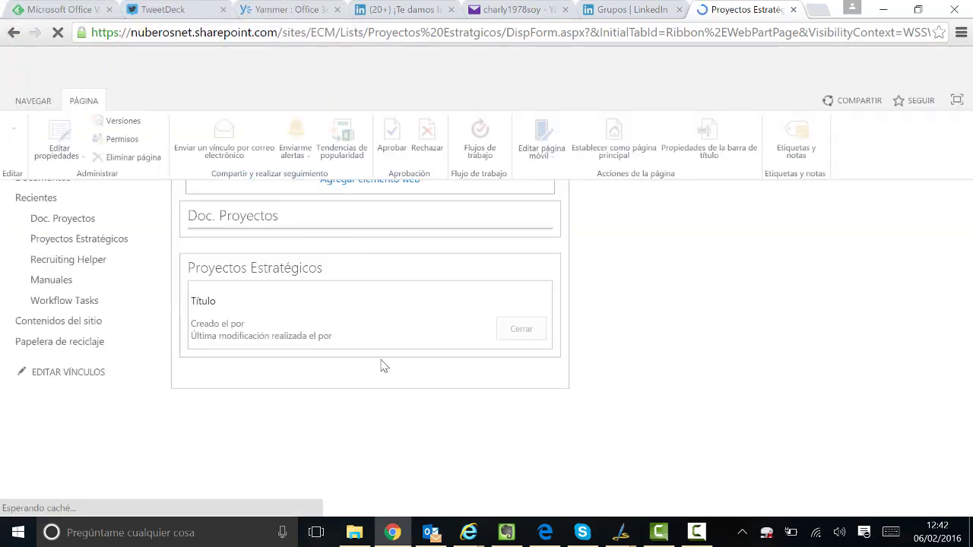
left_click(386, 372)
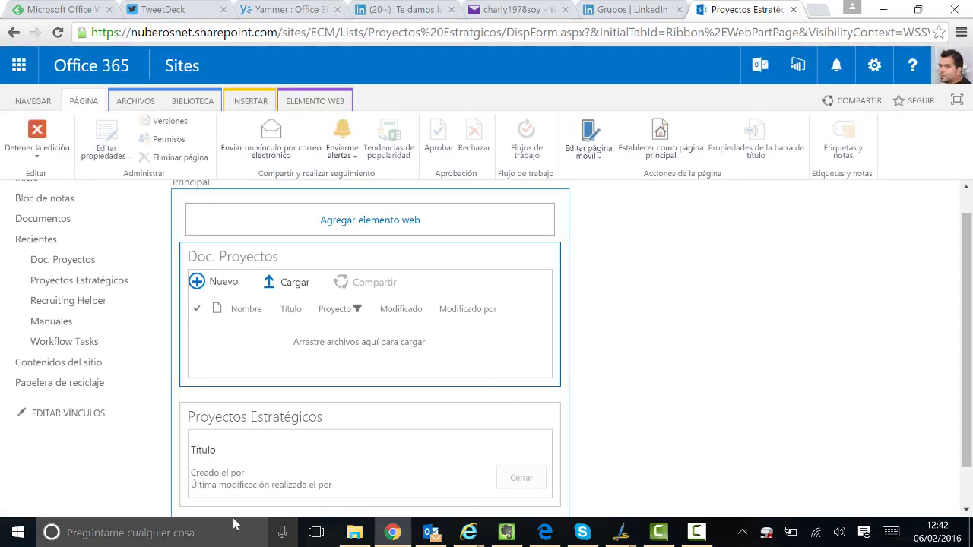
- Stop editing the display form page and select the project list on the Proyectos Estratégicos page
left_click(38, 133)
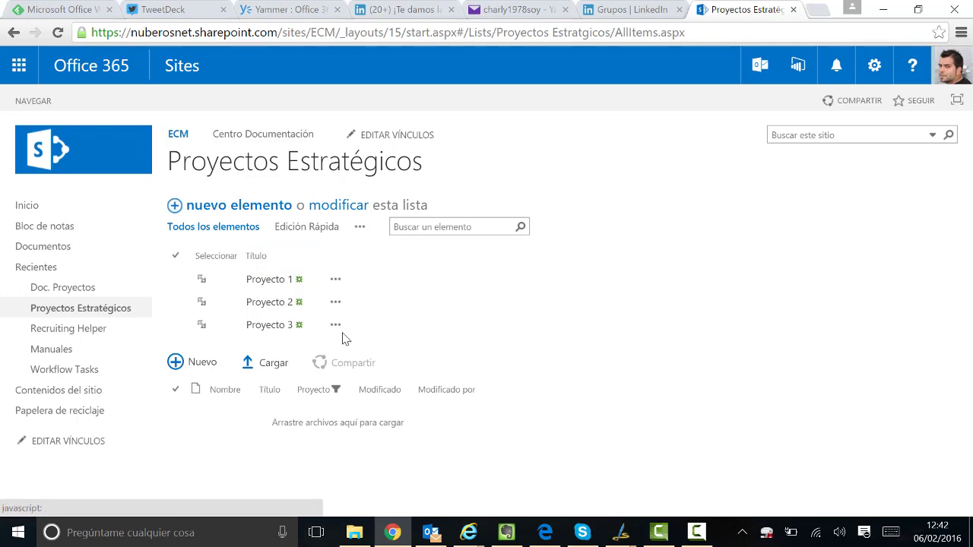
left_click(388, 199)
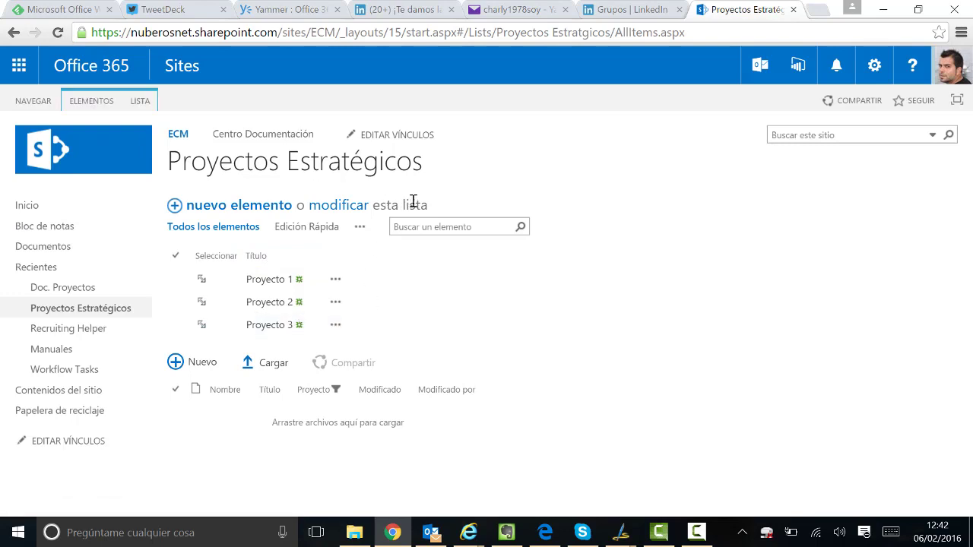
- Open the advanced settings of the Proyectos Estratégicos list
left_click(141, 102)
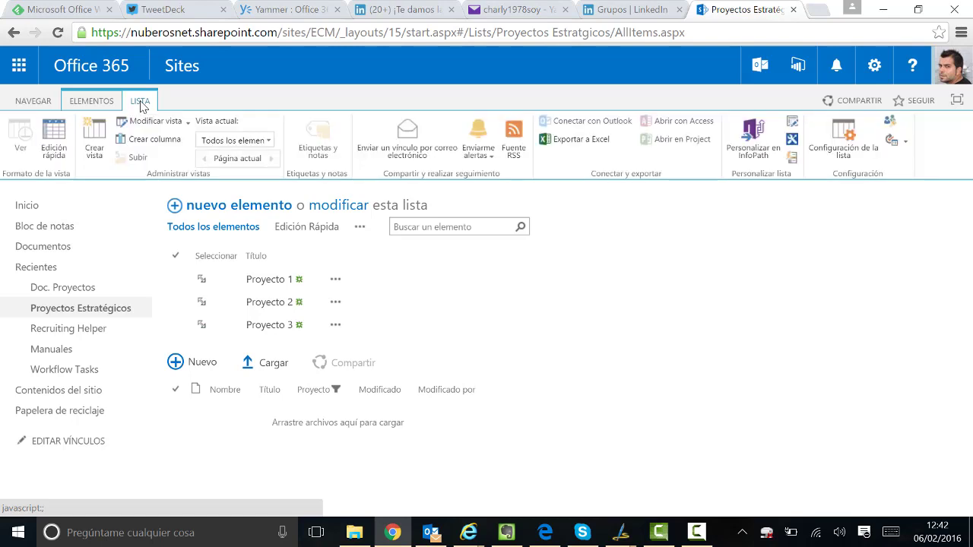
left_click(841, 145)
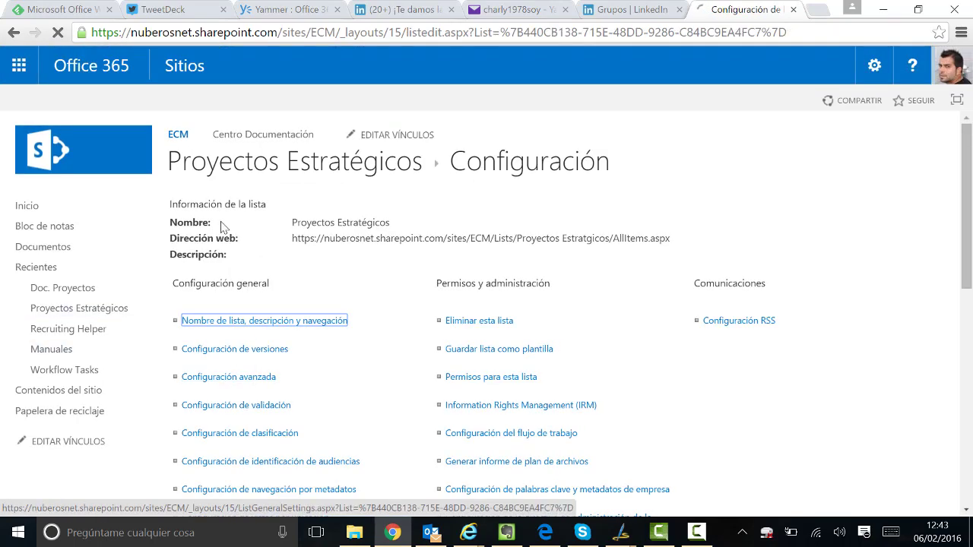
left_click(240, 384)
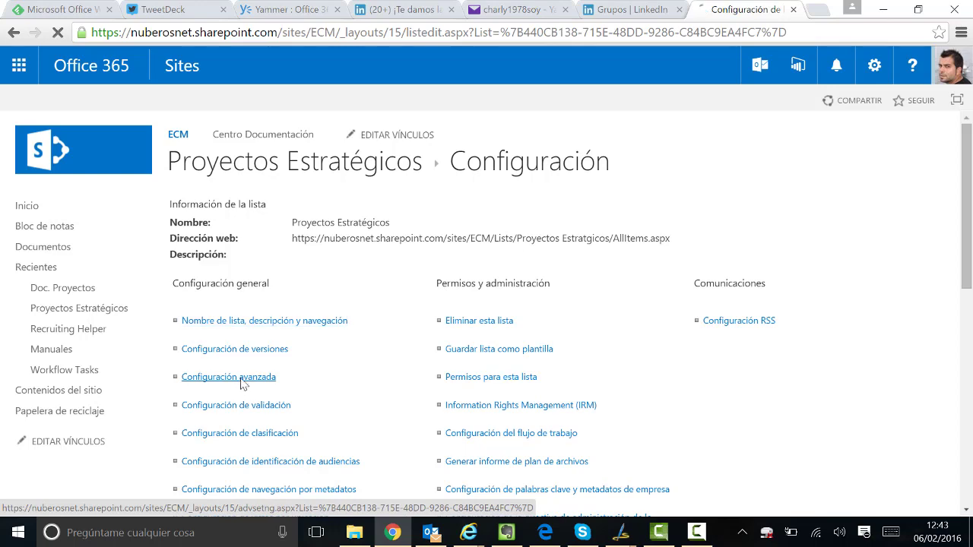
- Set the list's option to launch forms in a dialog box to Sí and accept the advanced settings
scroll(417, 302, "down", 5)
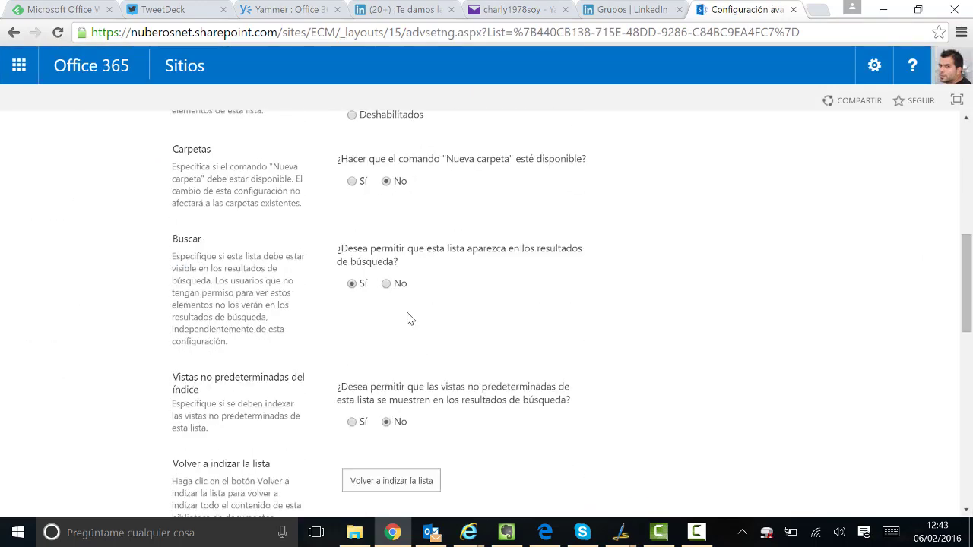
scroll(408, 319, "down", 3)
scroll(416, 387, "down", 1)
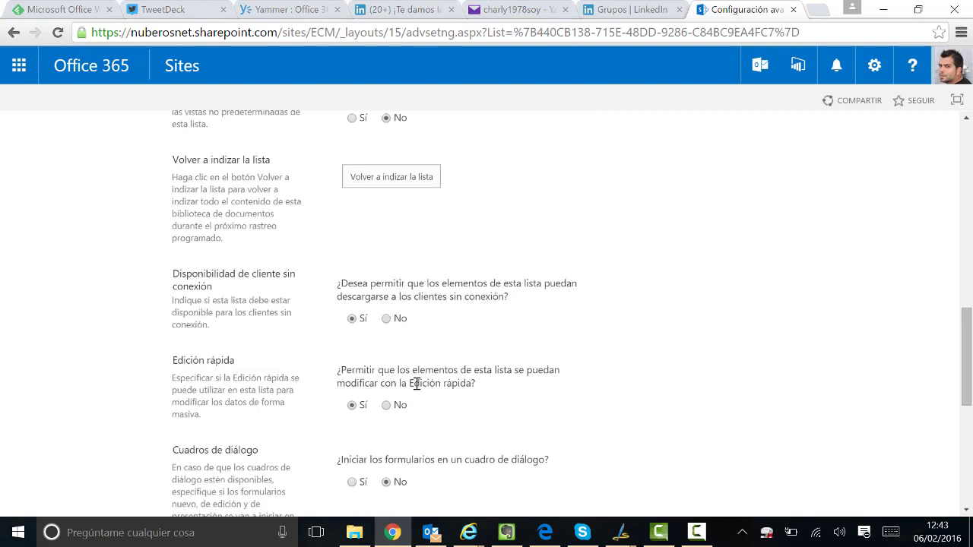
scroll(416, 384, "down", 1)
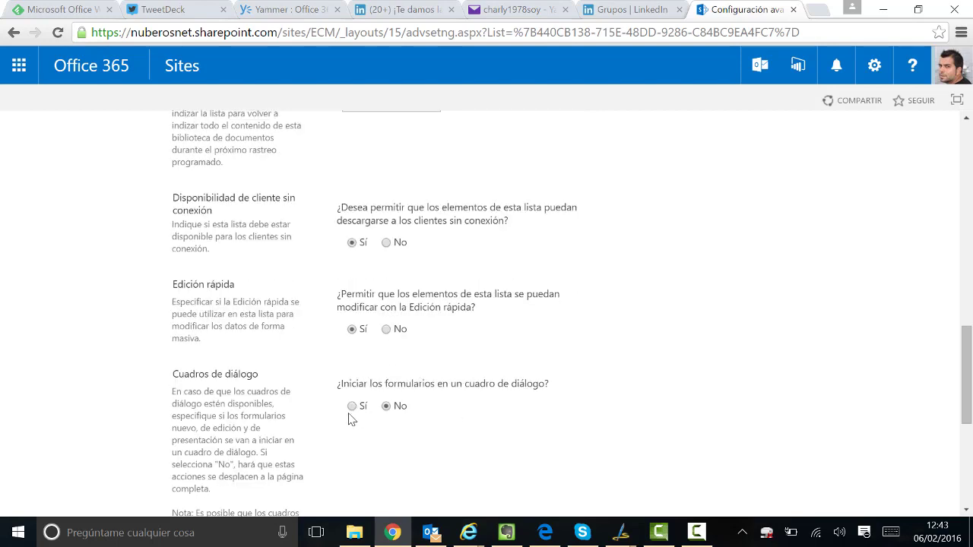
scroll(656, 354, "down", 5)
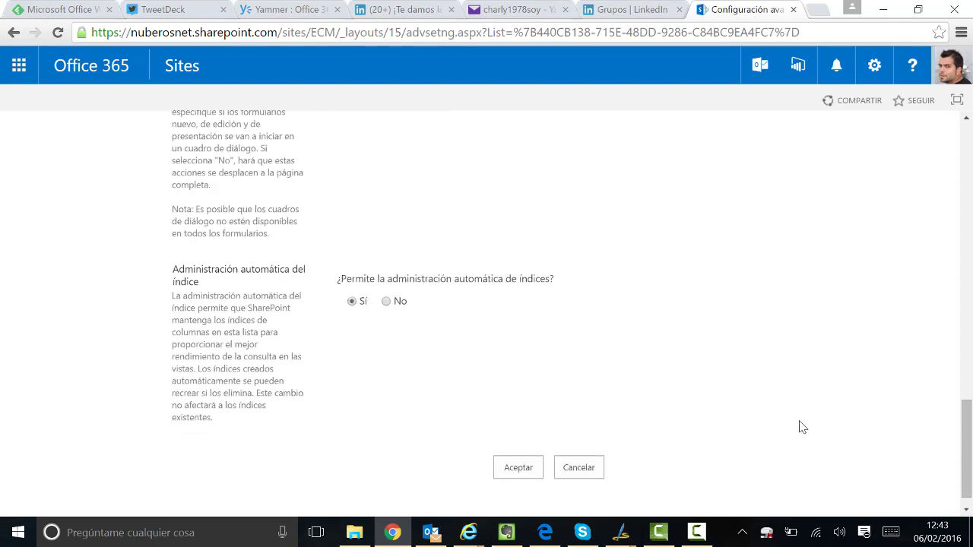
left_click(510, 449)
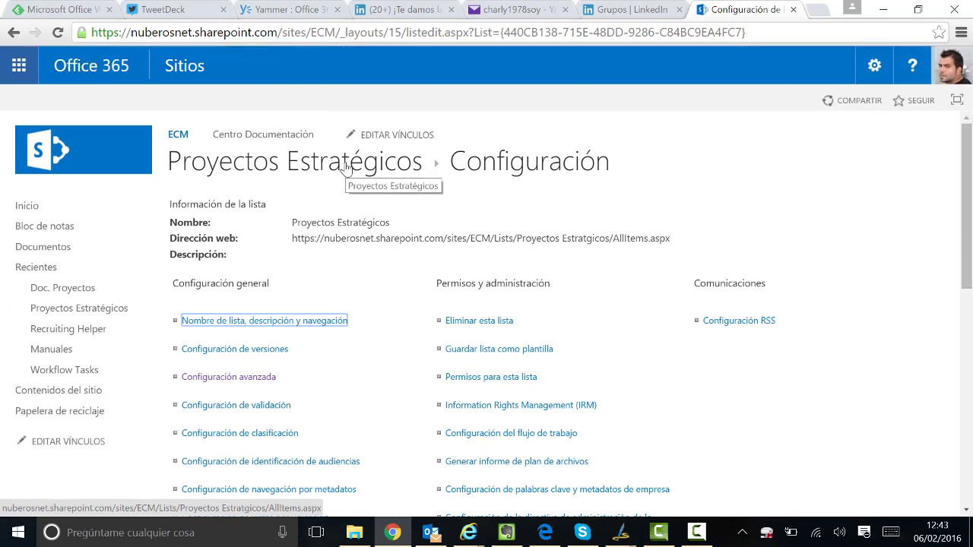
- Return to the Proyectos Estratégicos list, open Proyecto 1 and review its related documents and fields in the display form dialog
left_click(344, 174)
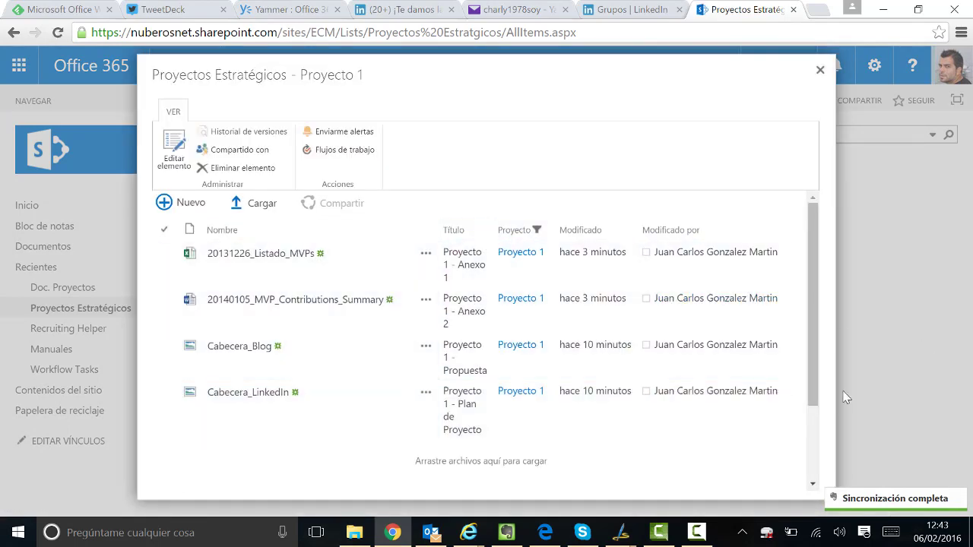
left_click_drag(814, 389, 806, 467)
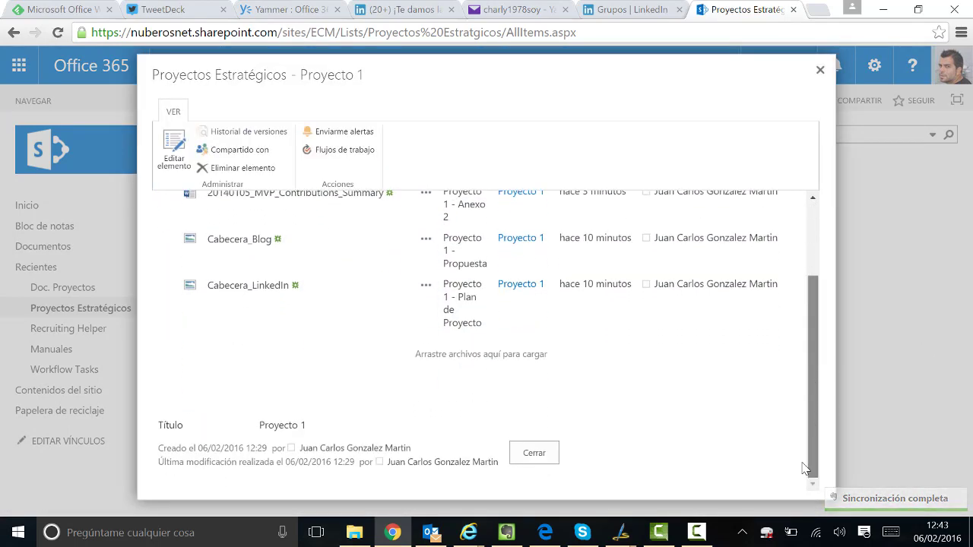
scroll(803, 468, "up", 3)
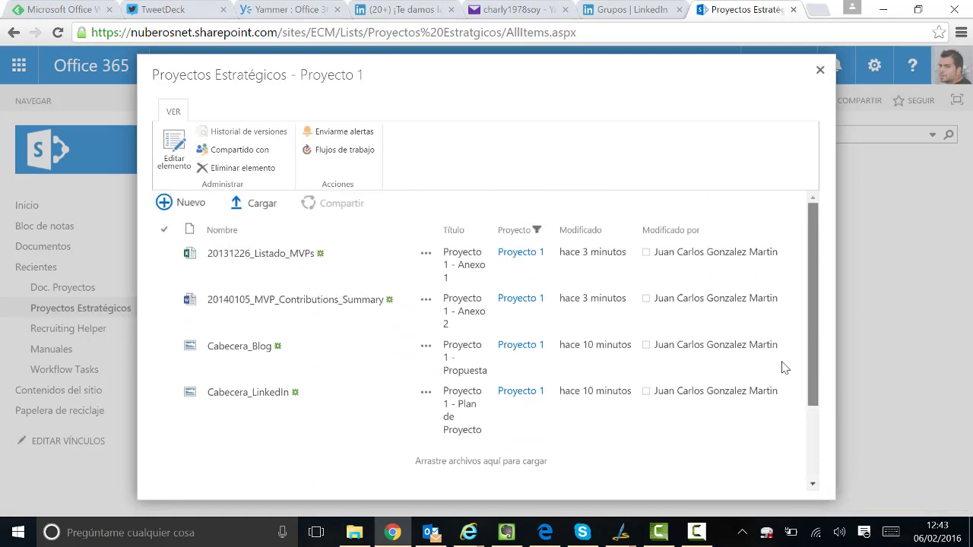
scroll(783, 441, "down", 2)
scroll(790, 372, "up", 2)
scroll(793, 456, "down", 1)
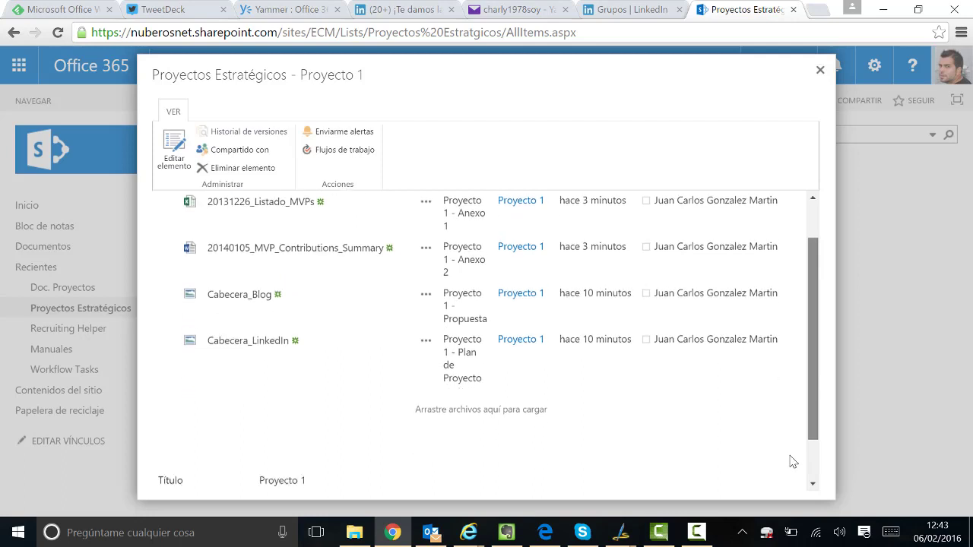
scroll(795, 465, "down", 2)
scroll(796, 449, "up", 2)
scroll(795, 448, "down", 1)
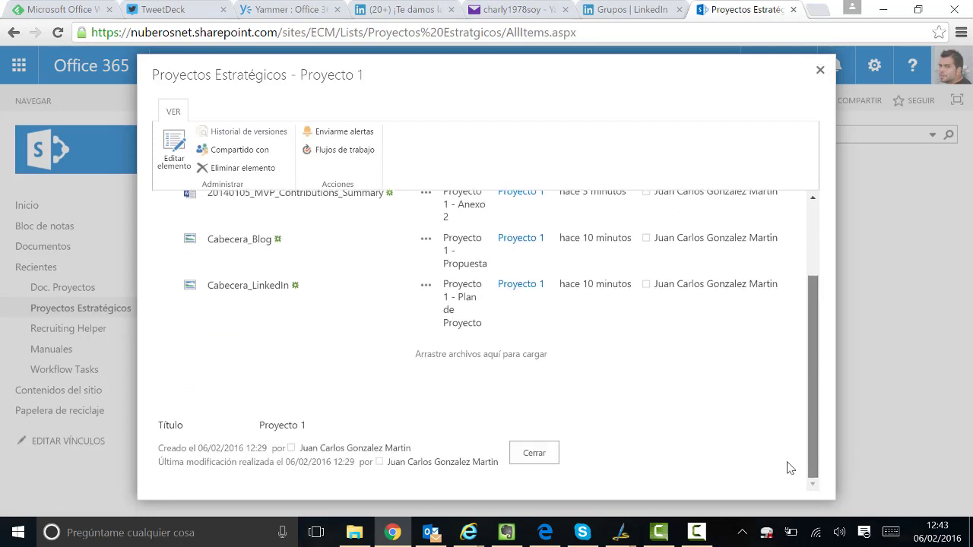
scroll(791, 464, "up", 1)
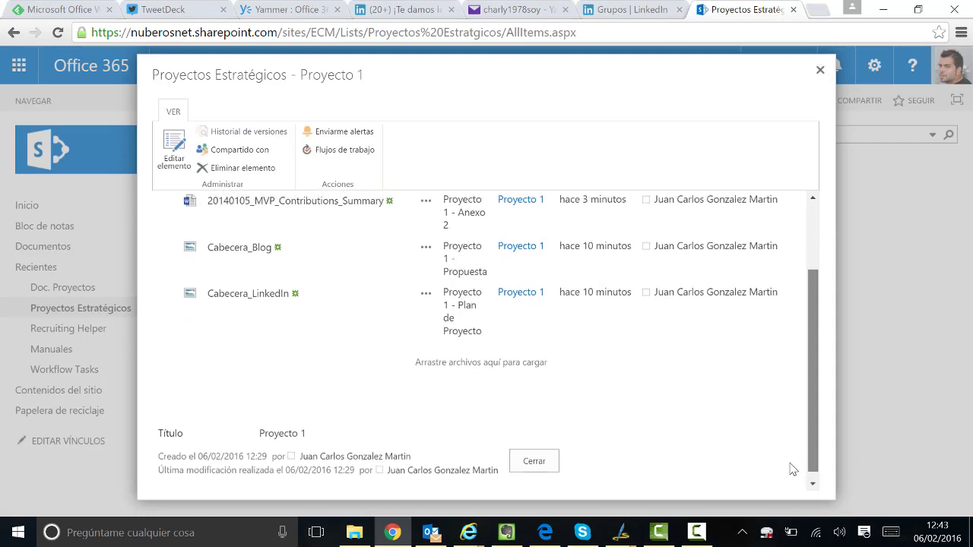
scroll(795, 448, "up", 1)
scroll(794, 460, "down", 1)
scroll(805, 410, "up", 4)
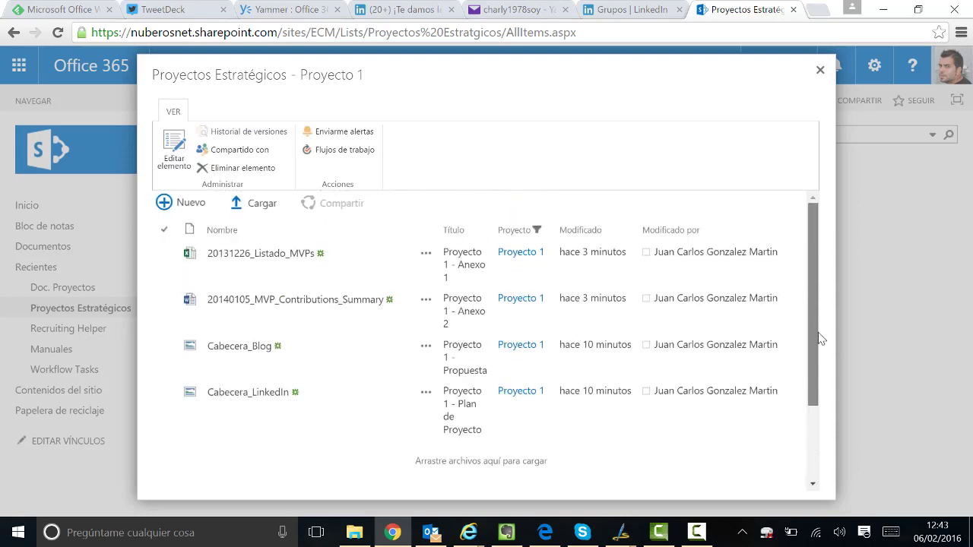
scroll(775, 445, "down", 3)
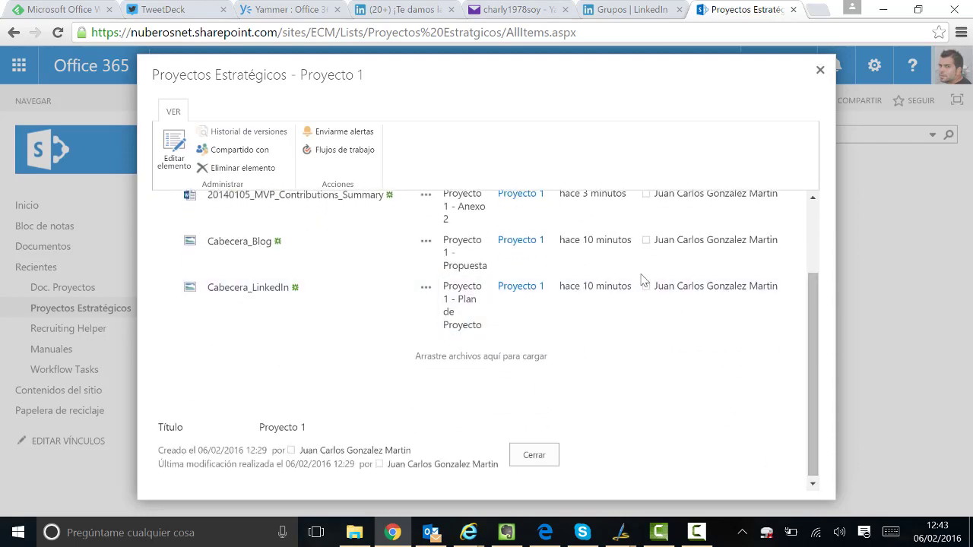
- Upload the 20140119 Community Activities file from the 03 MVP Work folder in File Explorer to the documents on the Proyecto 1 form
left_click(354, 532)
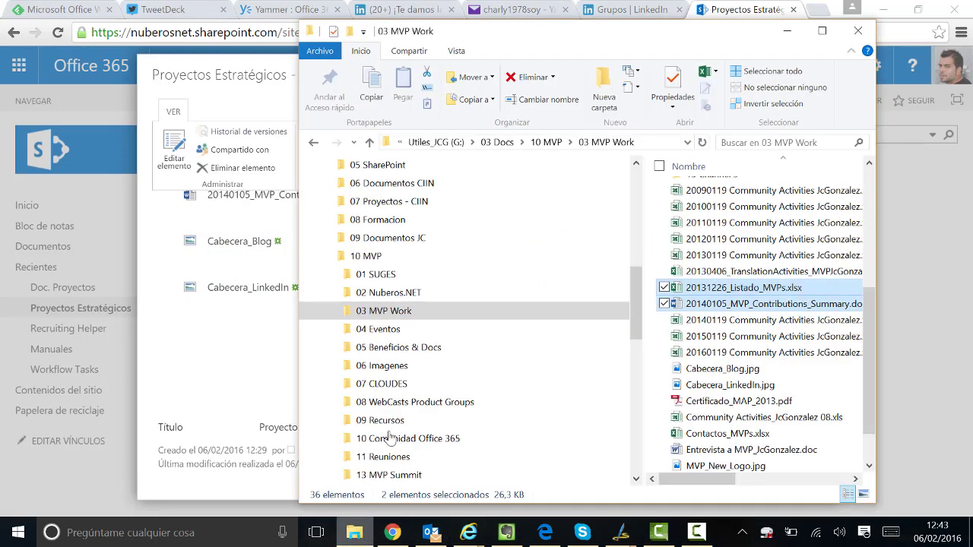
left_click(763, 320)
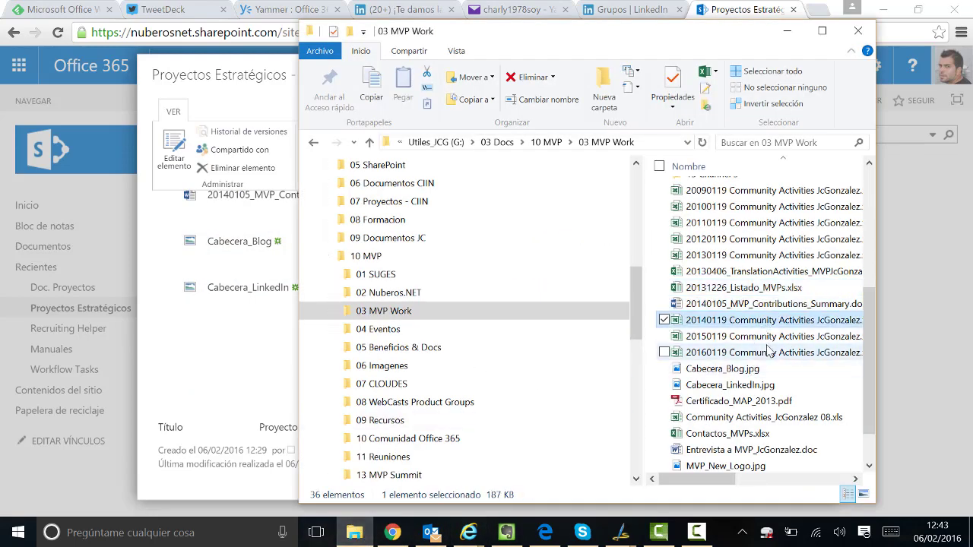
left_click_drag(763, 320, 235, 301)
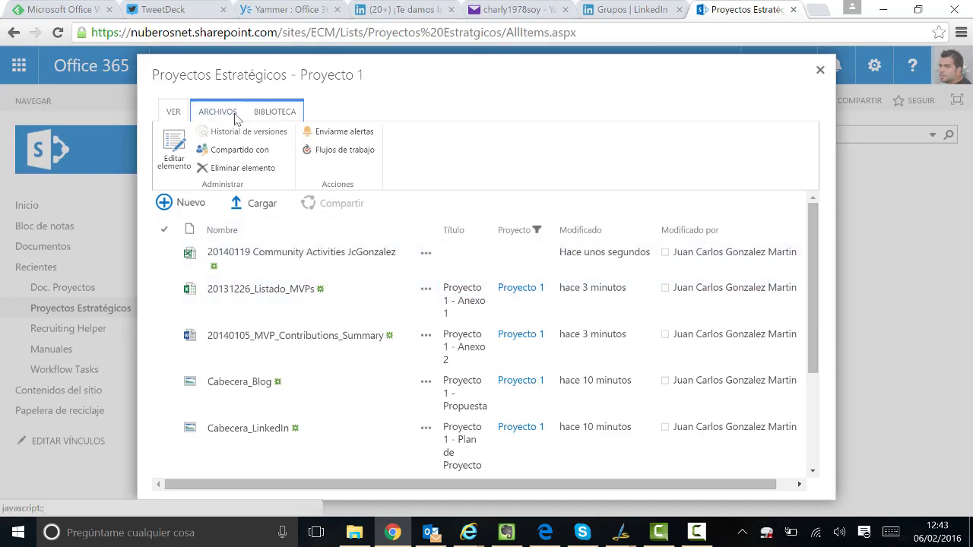
- Switch the form's document library to quick edit and assign the uploaded 20140119 Community Activities file to Proyecto 1
left_click(270, 113)
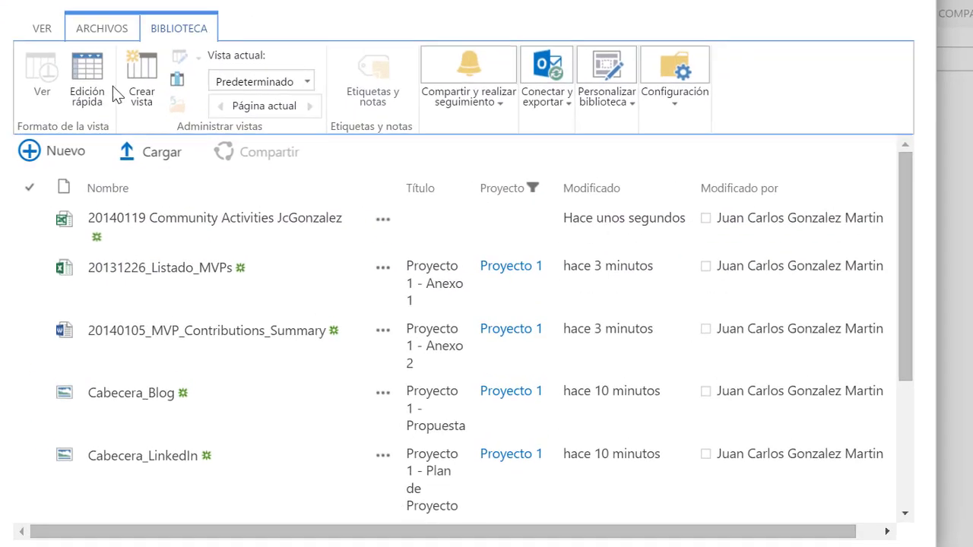
left_click(88, 80)
left_click(533, 231)
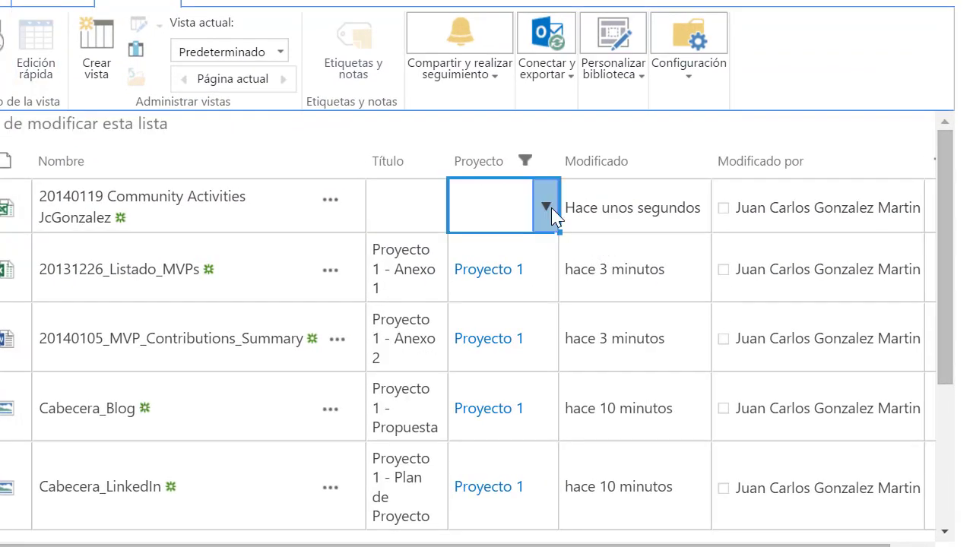
left_click(545, 207)
left_click(506, 251)
- Enter "Proyecto 1 - Anexo 3" as the title of the 20140119 Community Activities file
left_click(419, 214)
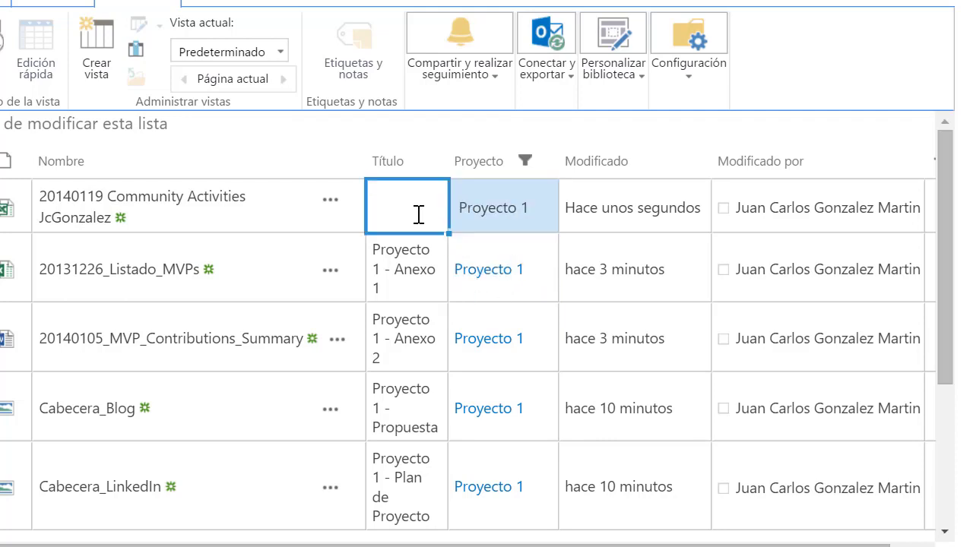
type("Proyecto")
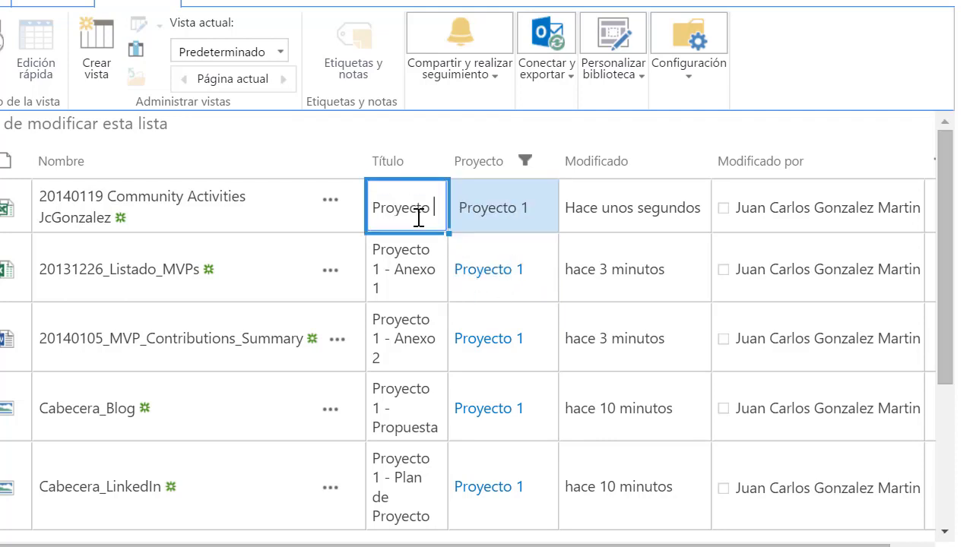
type(" 1 - Anexo 3")
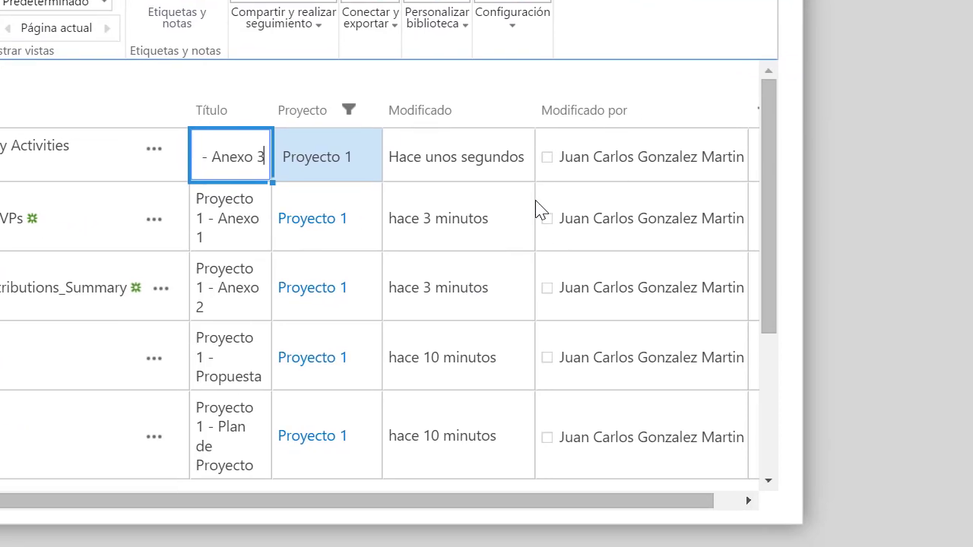
left_click(482, 240)
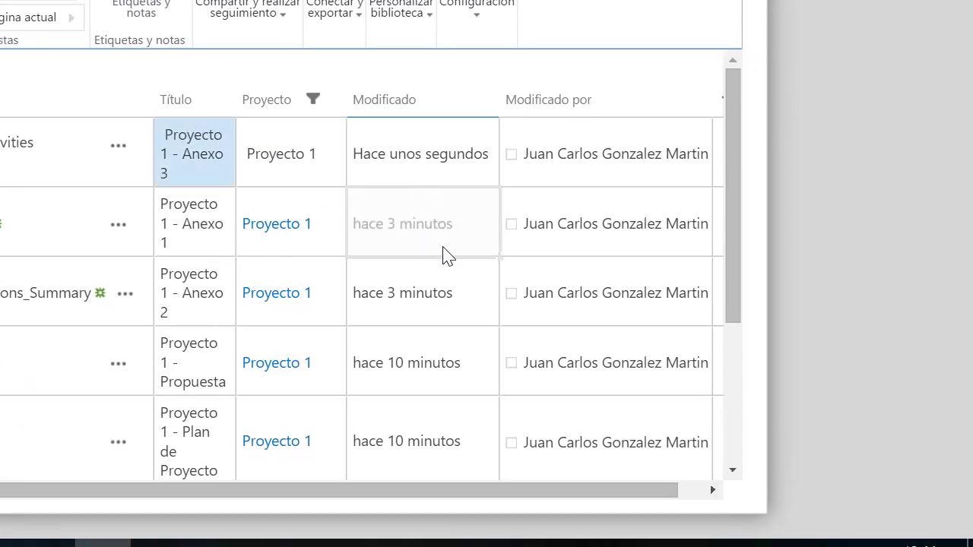
- Close the Proyecto 1 form and select Proyecto 1 on the list page to check its filtered documents
left_click_drag(737, 236, 752, 461)
left_click_drag(728, 387, 710, 211)
scroll(699, 238, "down", 3)
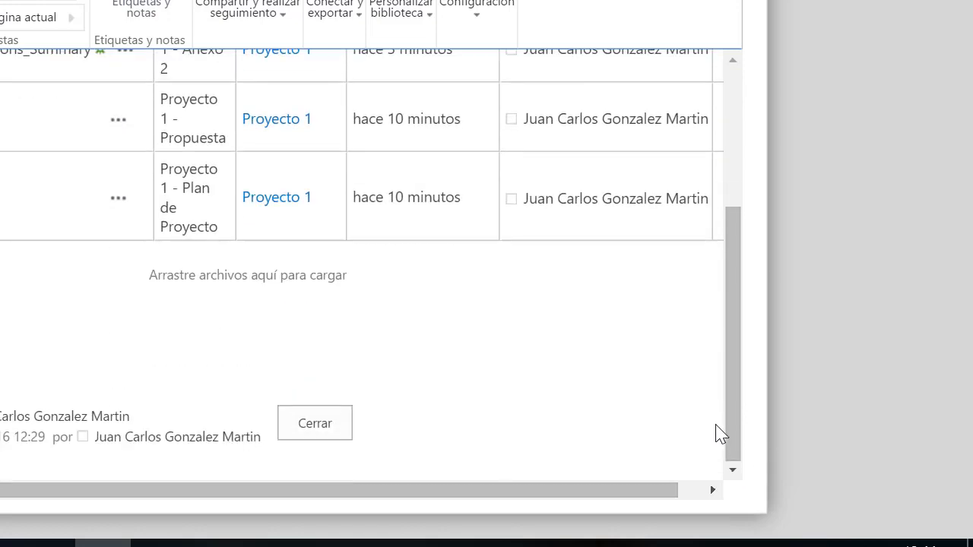
left_click(325, 430)
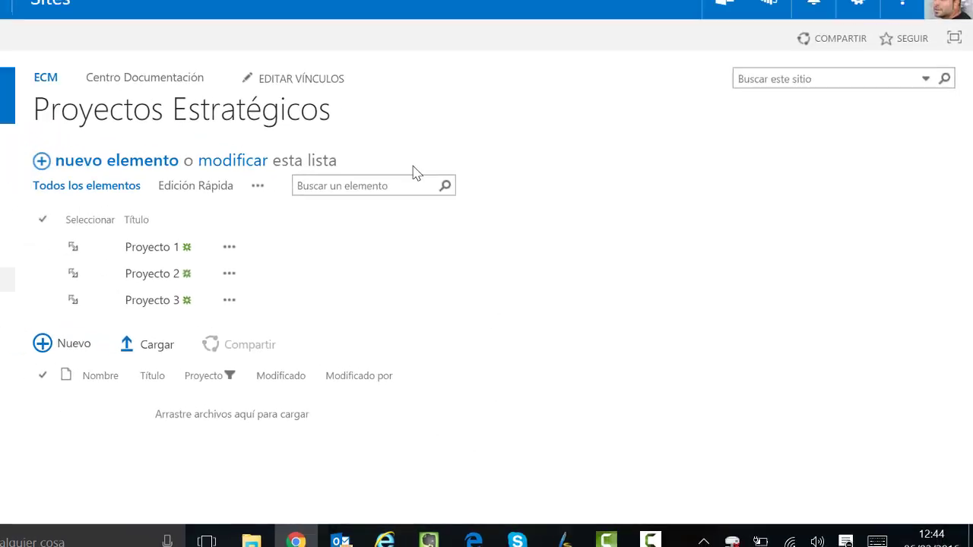
left_click(73, 247)
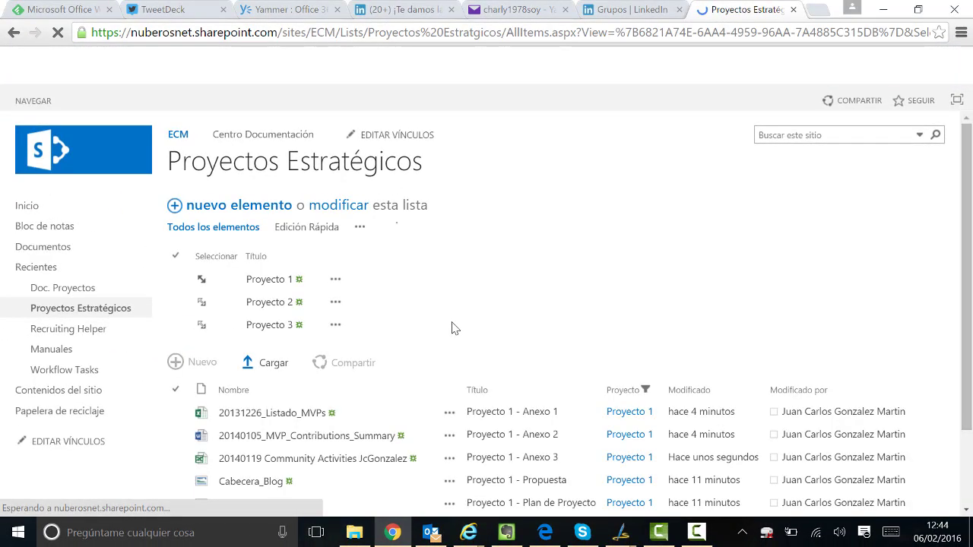
scroll(446, 336, "down", 2)
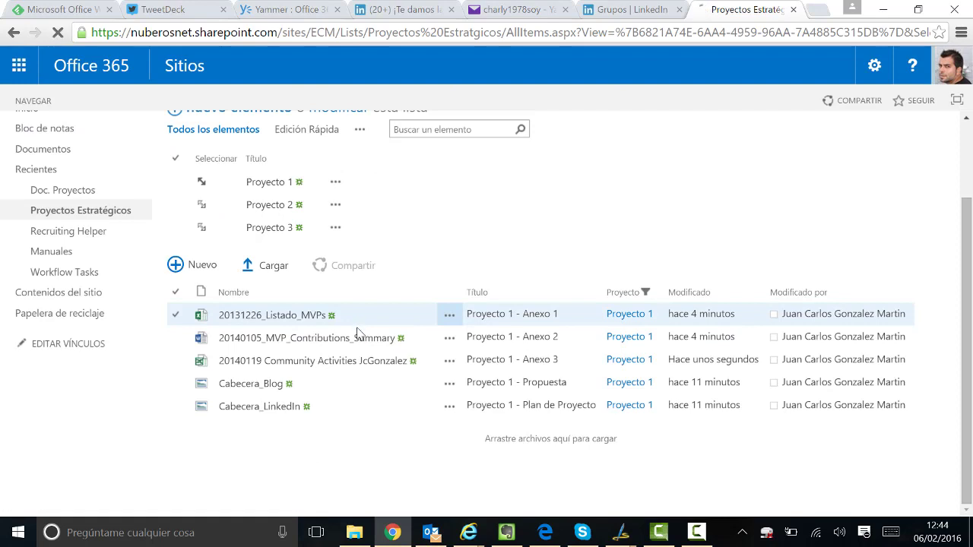